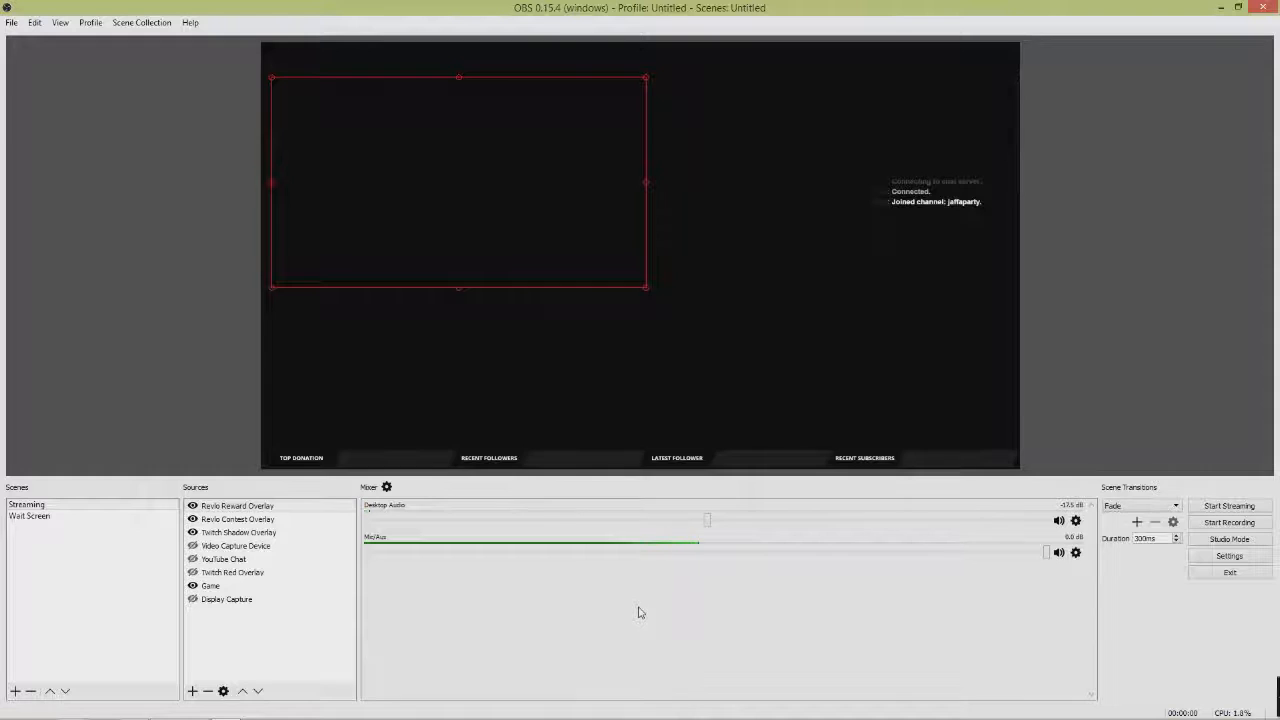
Preview the Wait Screen scene and return to the Streaming scene to look over its sources
{"action": "left_click", "coordinate": [35, 515]}
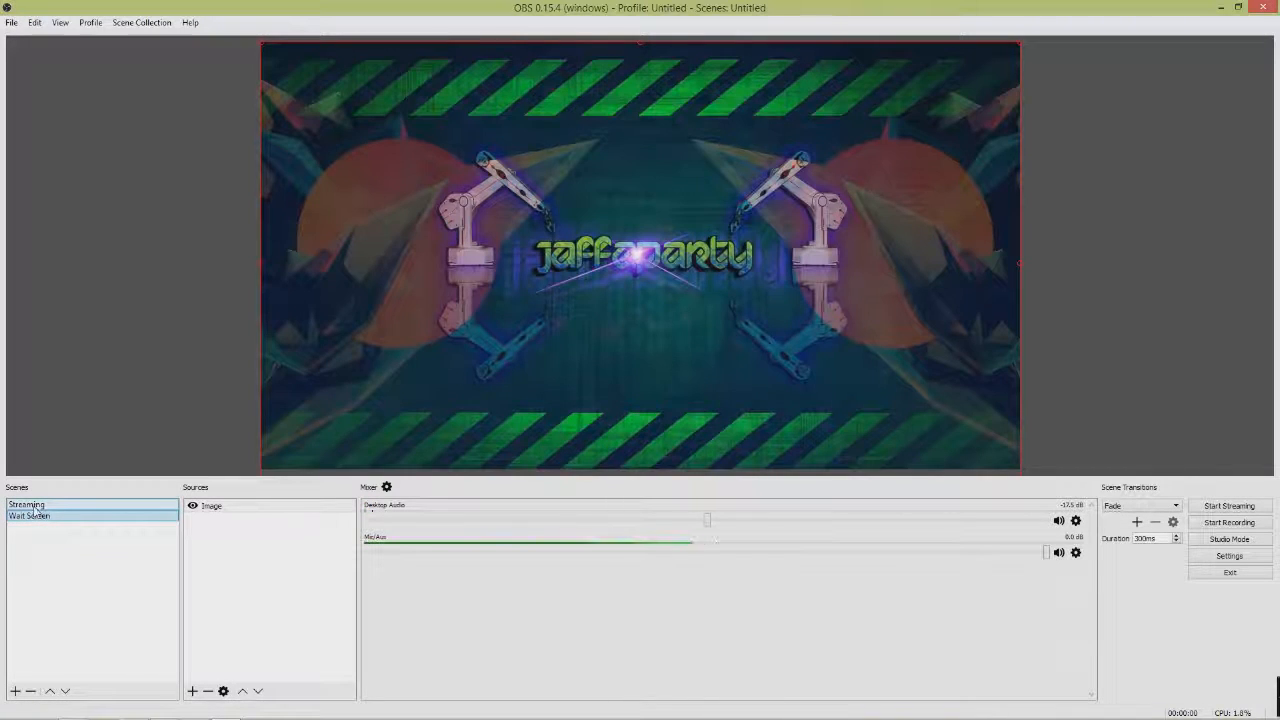
{"action": "left_click", "coordinate": [32, 505]}
{"action": "right_click", "coordinate": [49, 550]}
{"action": "left_click", "coordinate": [67, 606]}
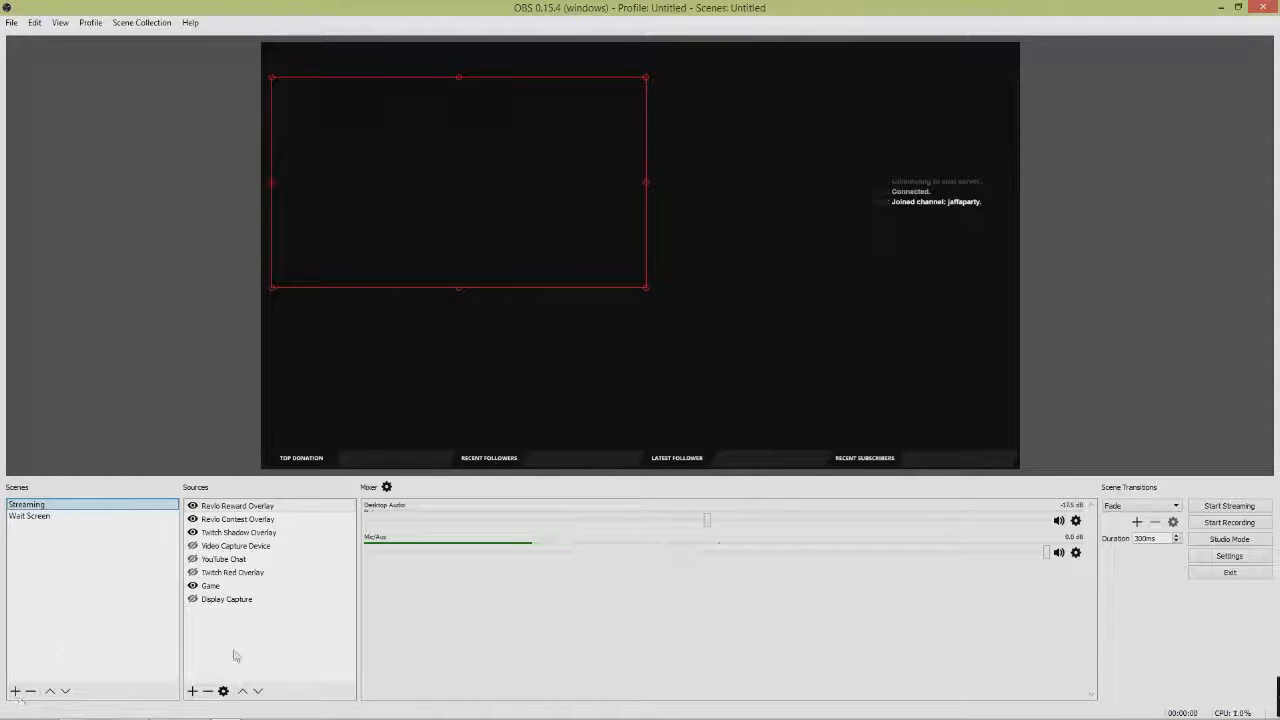
{"action": "left_click", "coordinate": [216, 625]}
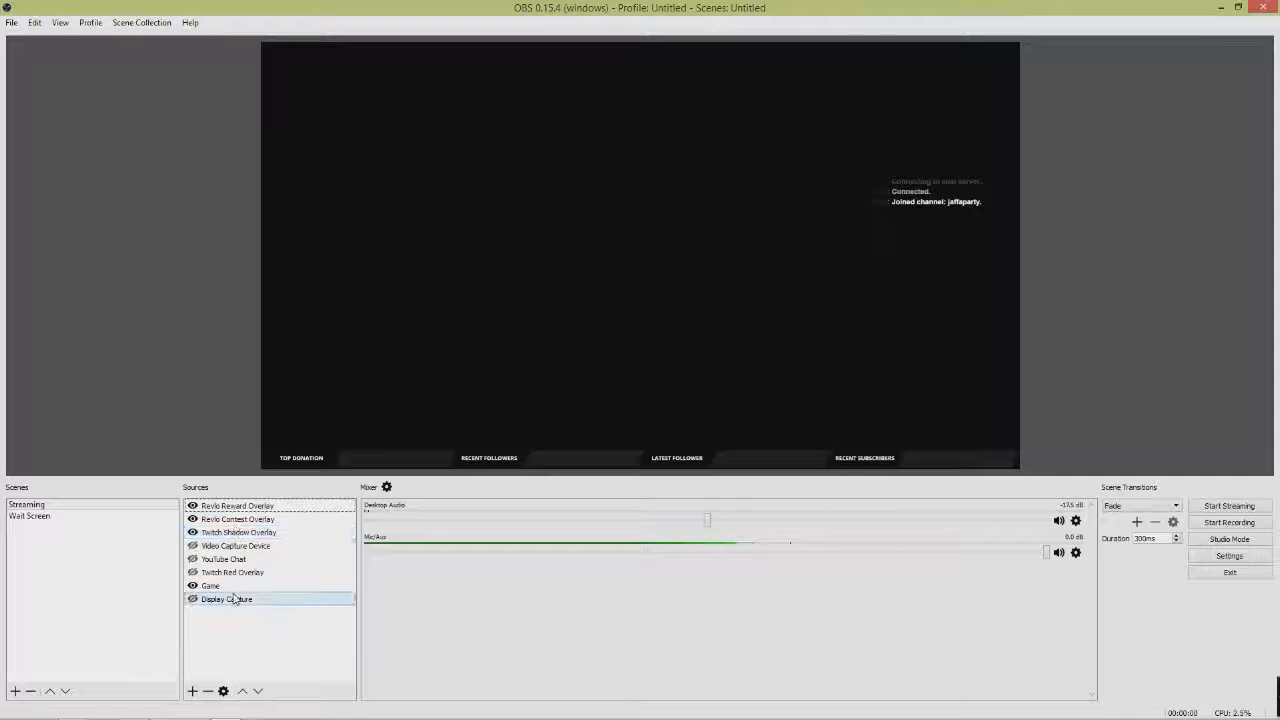
Show the Display Capture and Twitch Red Overlay sources one after the other, hiding each again
{"action": "left_click", "coordinate": [222, 587]}
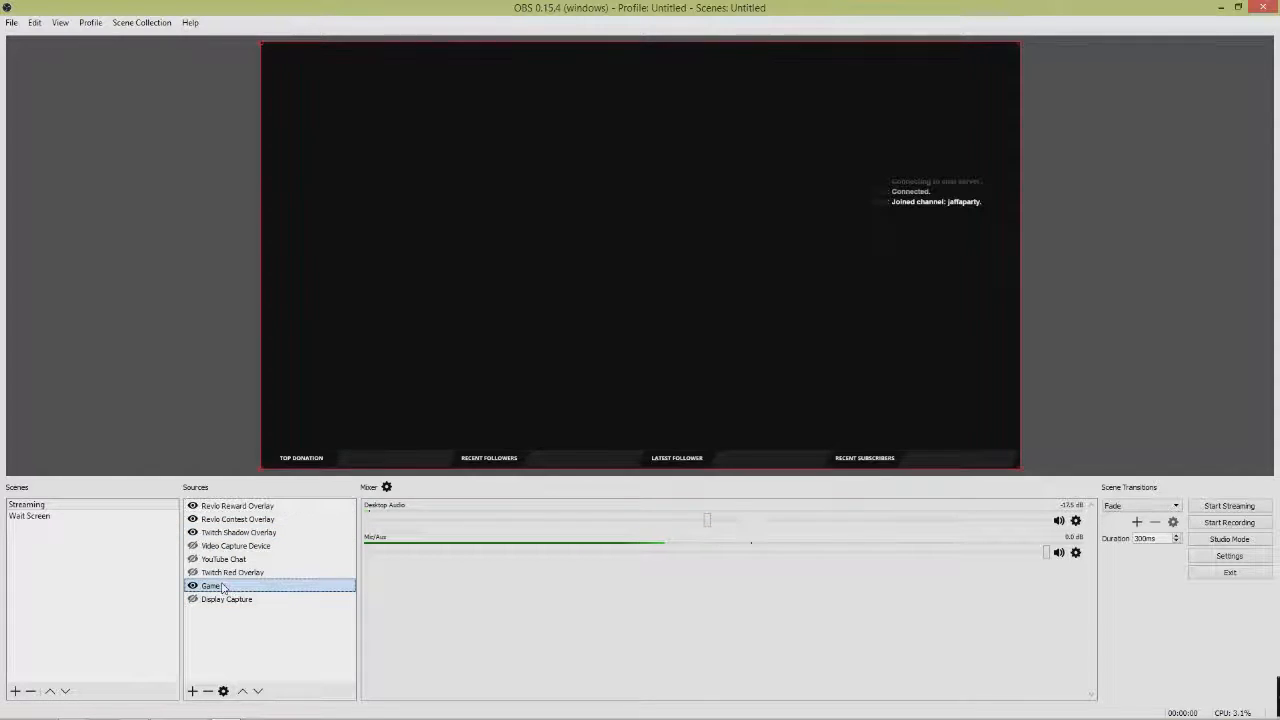
{"action": "left_click", "coordinate": [195, 600]}
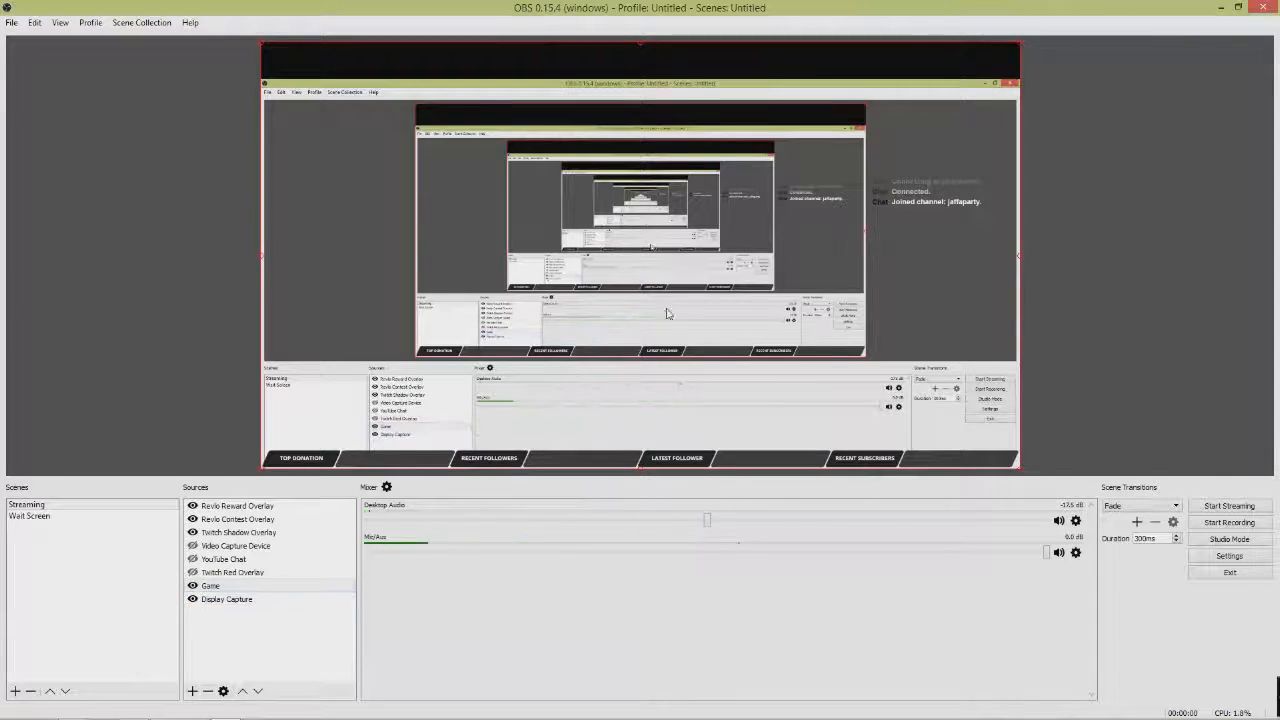
{"action": "left_click", "coordinate": [193, 599]}
{"action": "left_click", "coordinate": [193, 572]}
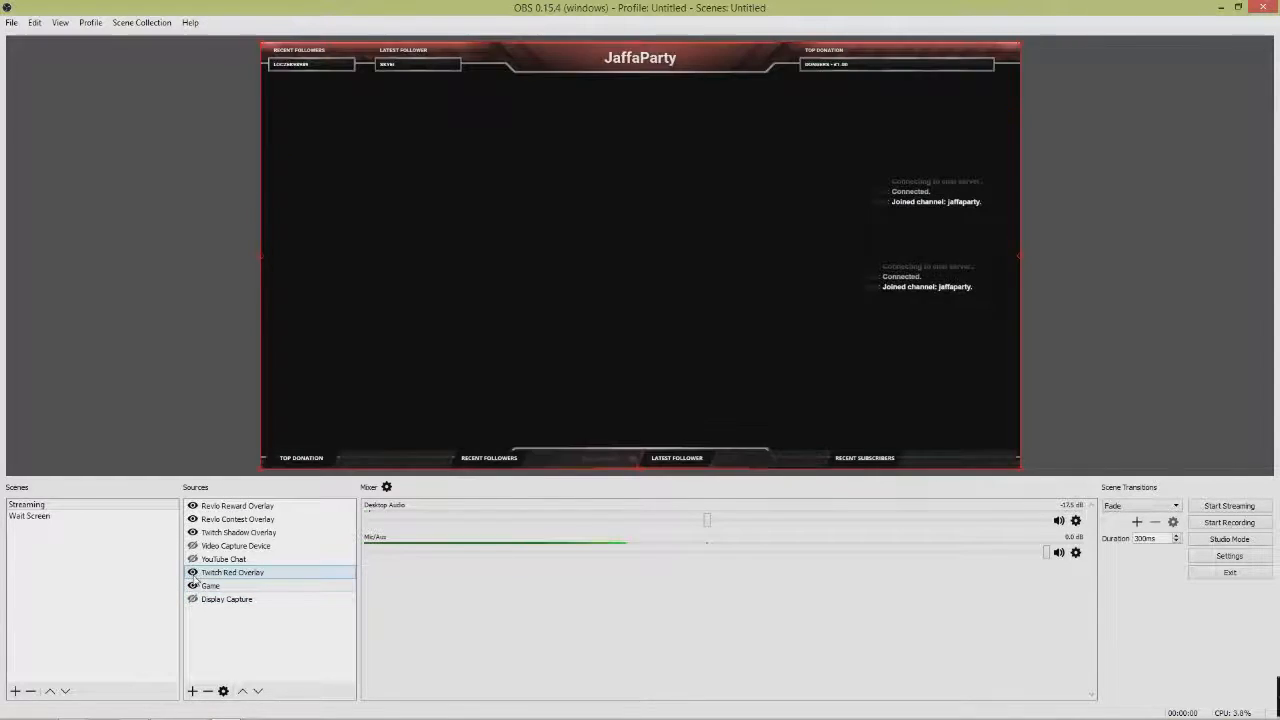
{"action": "left_click", "coordinate": [193, 573]}
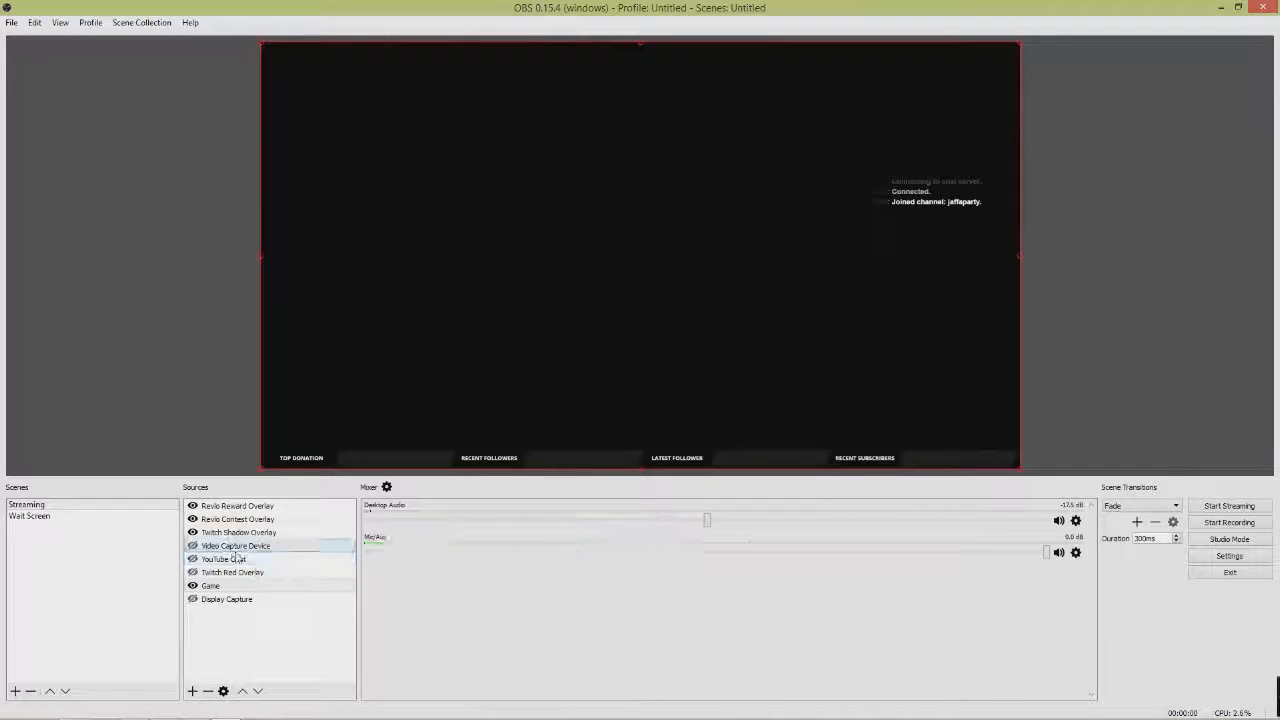
Select the YouTube Chat source and examine where it sits in the preview
{"action": "left_click", "coordinate": [248, 563]}
{"action": "left_click", "coordinate": [193, 561]}
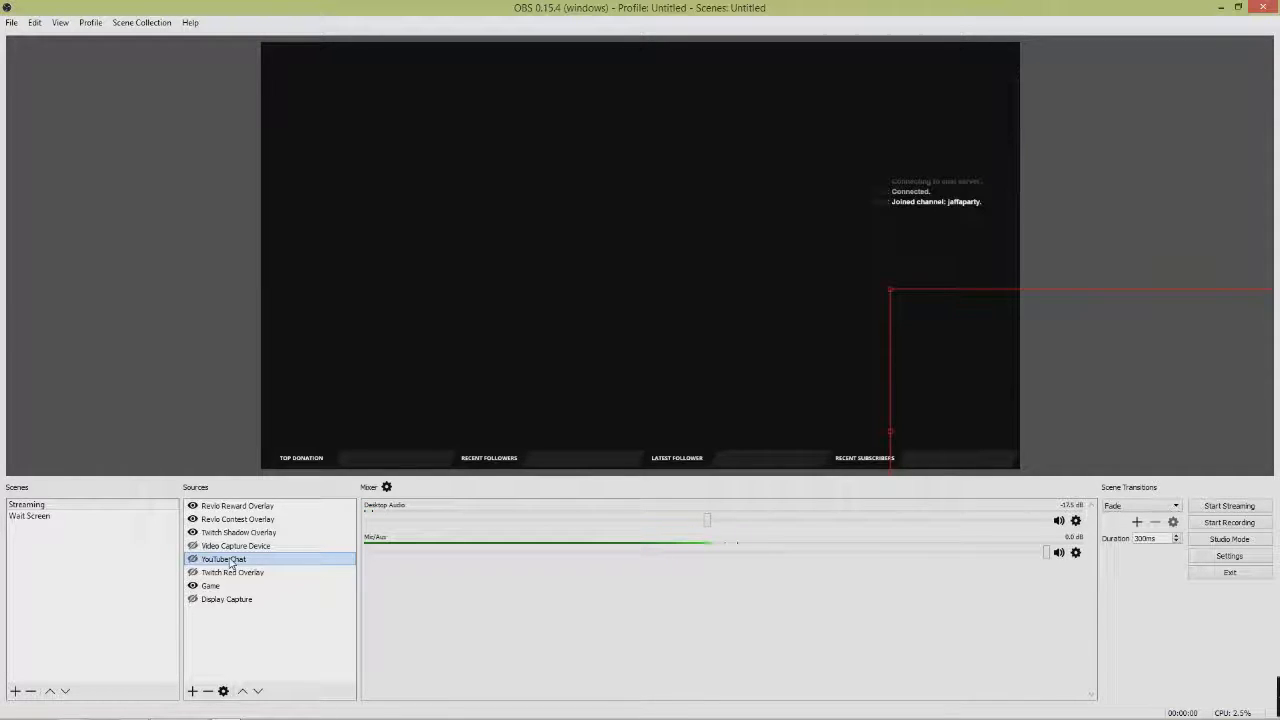
{"action": "left_click", "coordinate": [248, 548]}
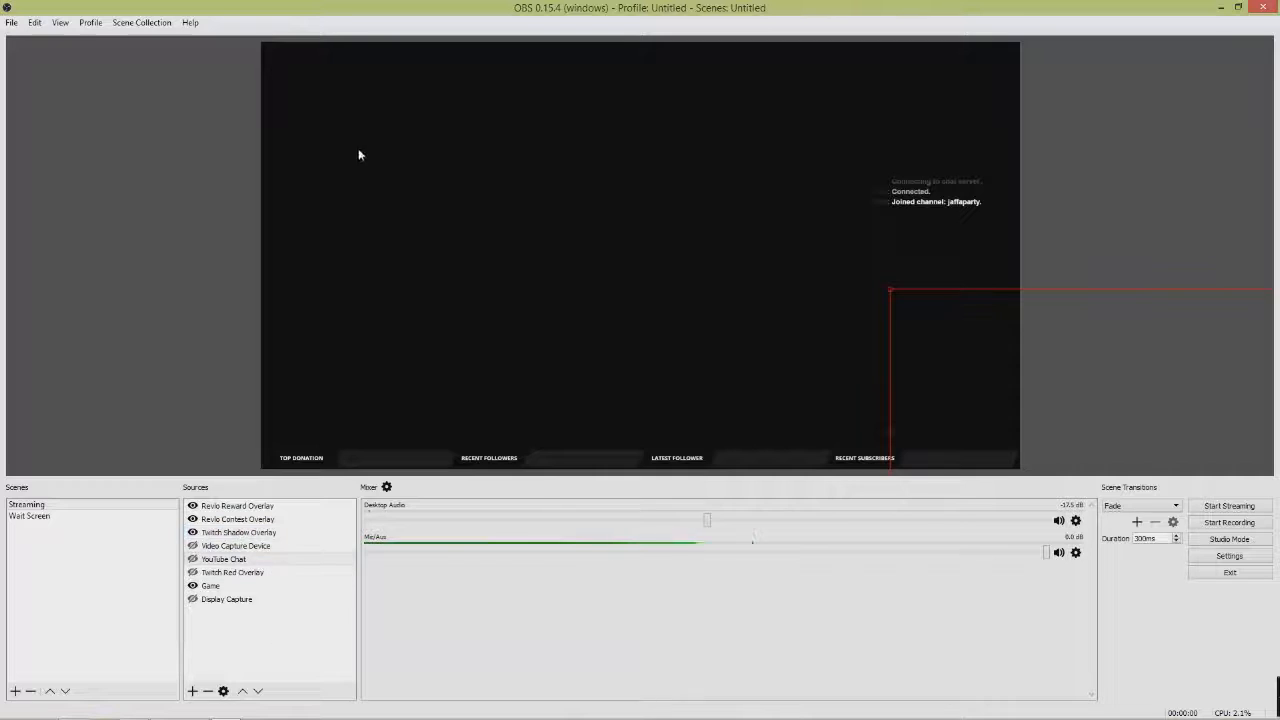
Open the Stream settings and review the available streaming services and the Twitch server locations
{"action": "left_click", "coordinate": [1229, 555]}
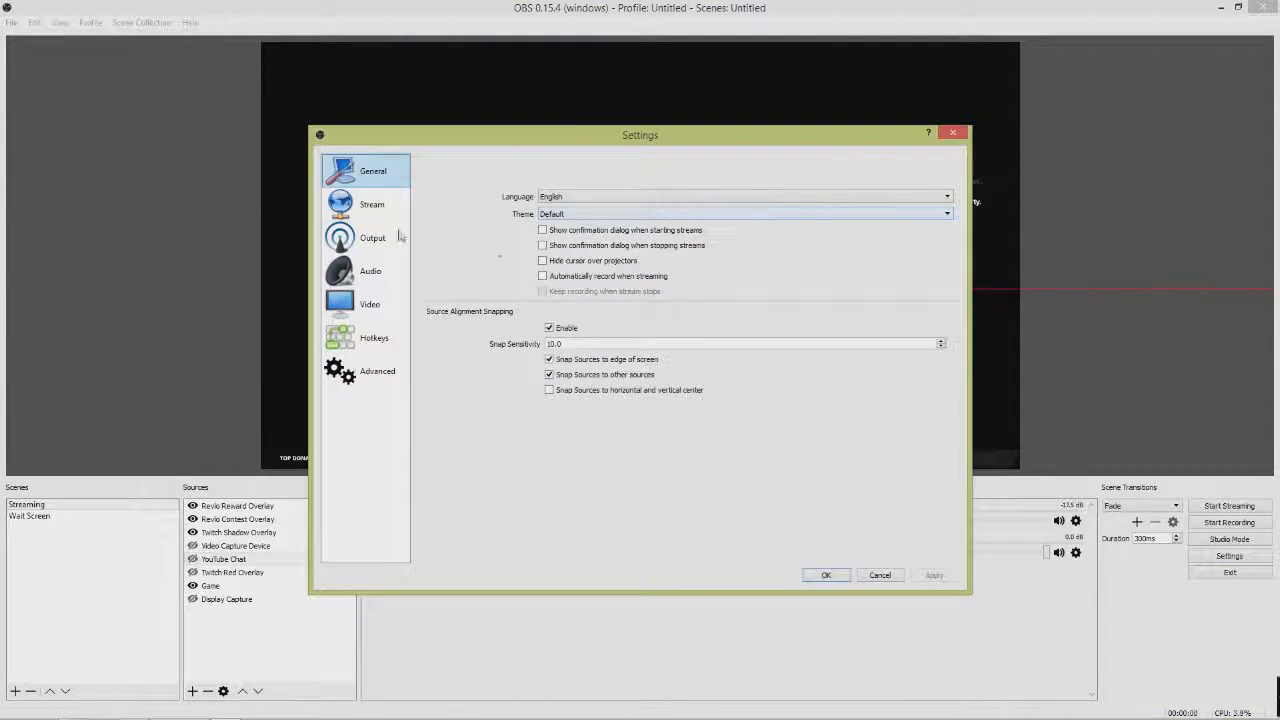
{"action": "left_click", "coordinate": [380, 206]}
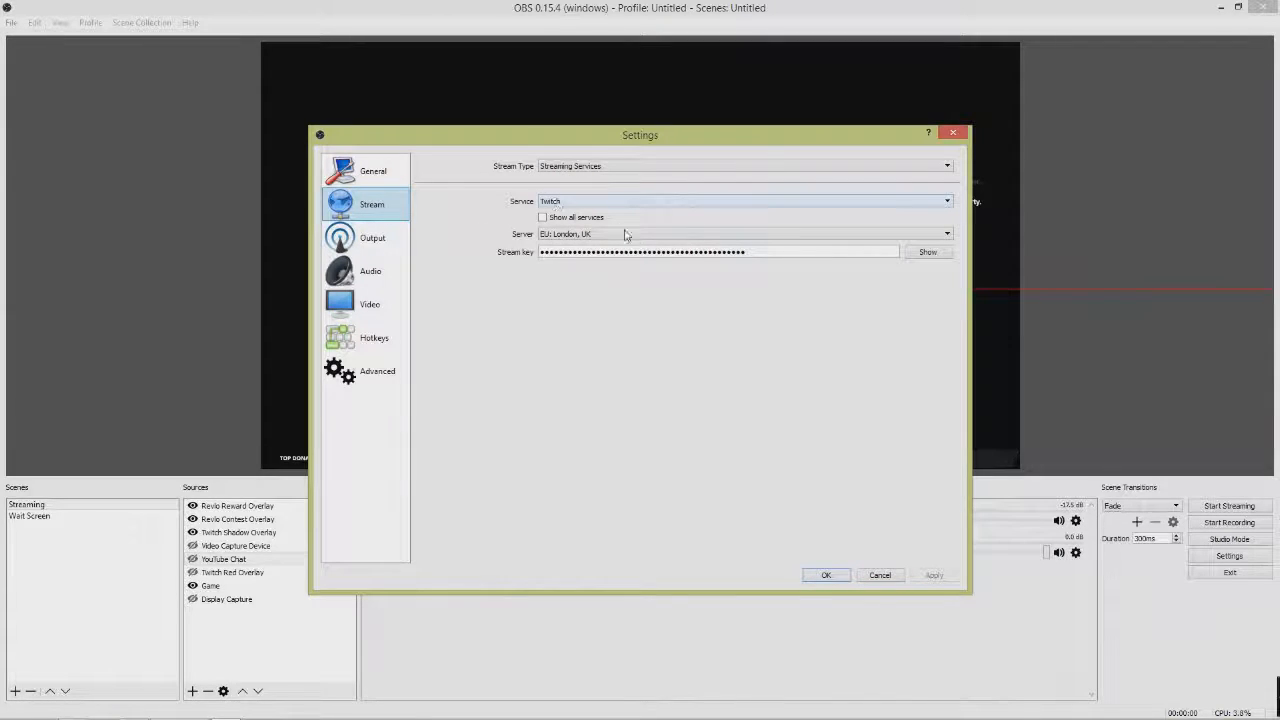
{"action": "left_click", "coordinate": [580, 203]}
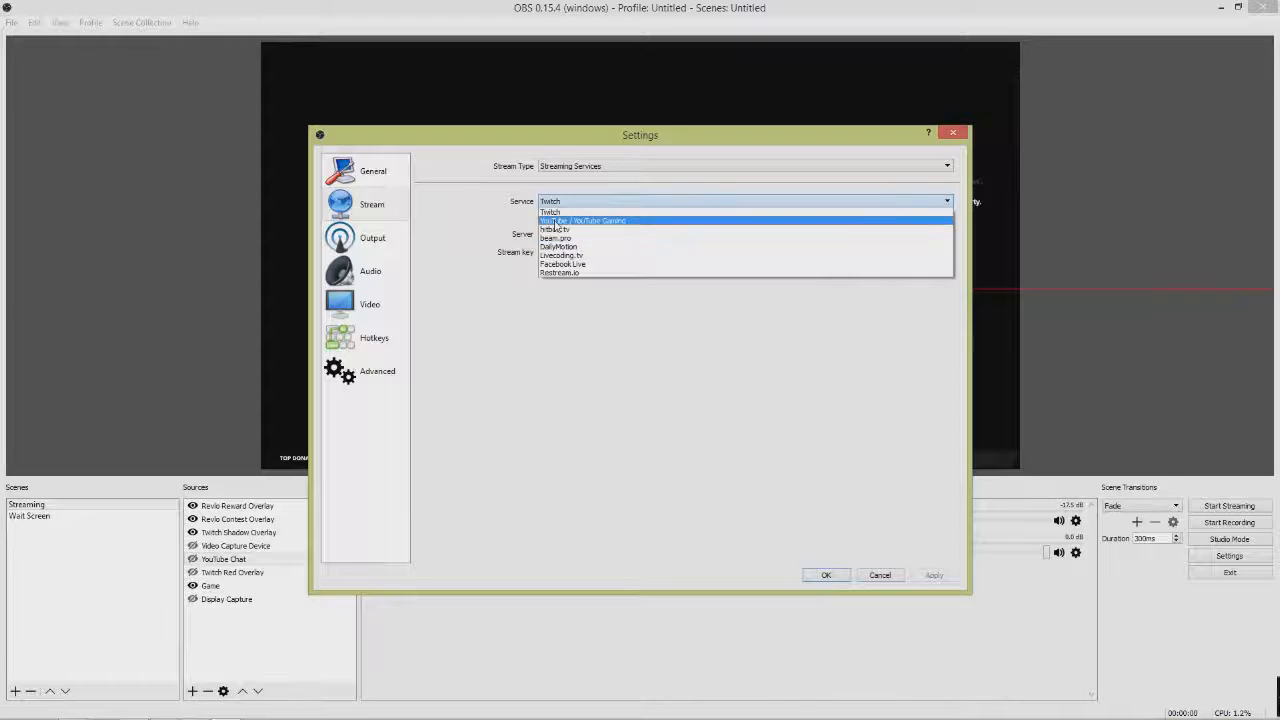
{"action": "left_click", "coordinate": [579, 328]}
{"action": "left_click", "coordinate": [595, 203]}
{"action": "left_click", "coordinate": [481, 230]}
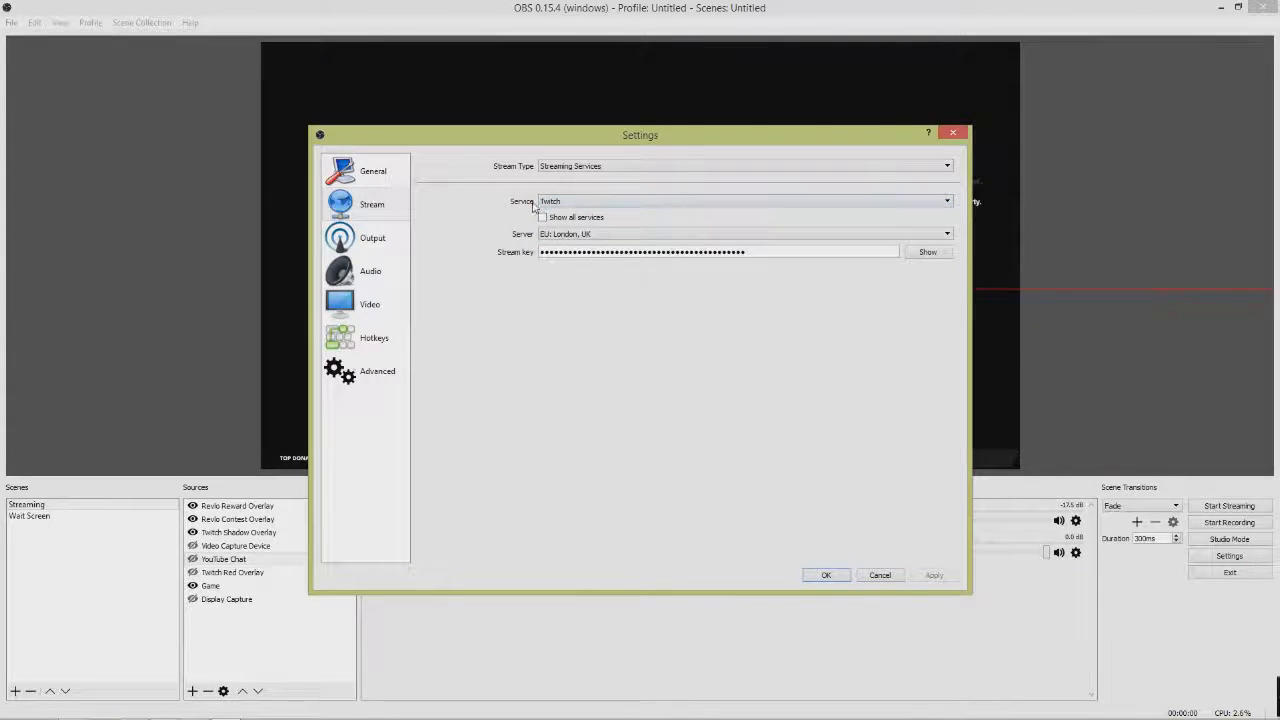
{"action": "left_click", "coordinate": [560, 234]}
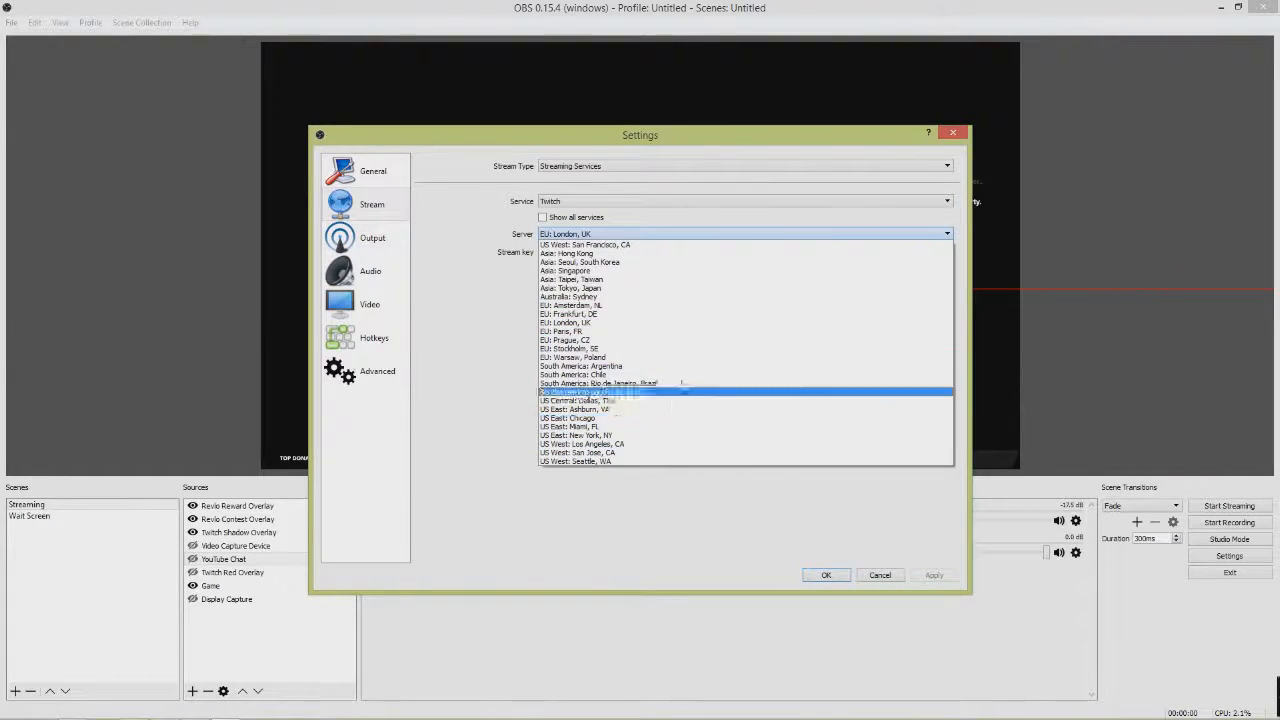
{"action": "left_click", "coordinate": [482, 347]}
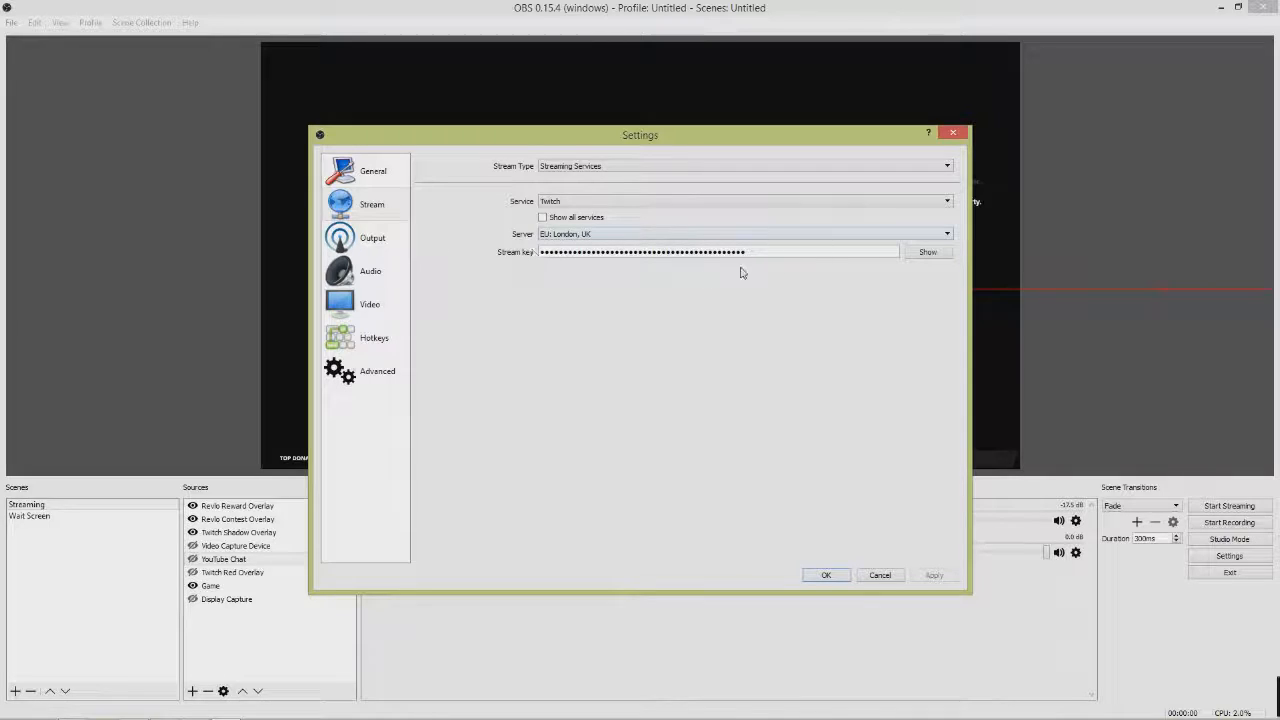
Open the Output settings and examine the encoder choices for streaming, keeping x264
{"action": "left_click", "coordinate": [385, 236]}
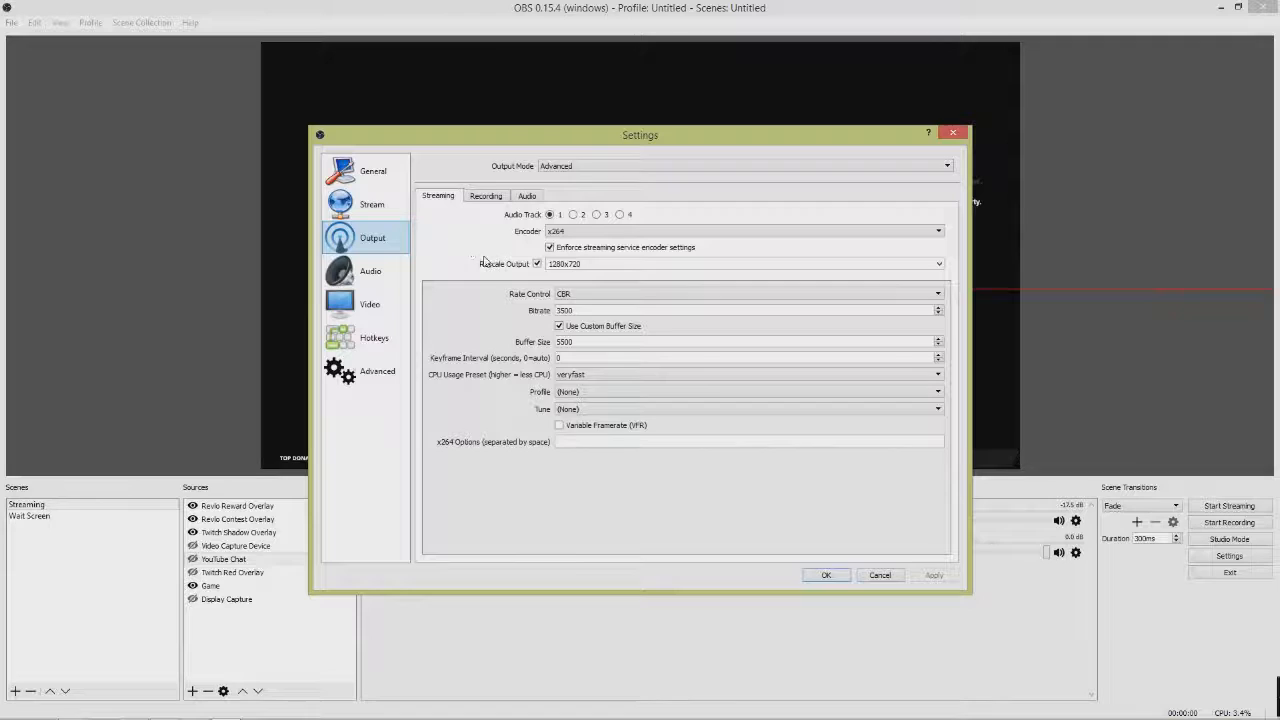
{"action": "left_click", "coordinate": [560, 232]}
{"action": "left_click", "coordinate": [562, 236]}
{"action": "left_click", "coordinate": [552, 233]}
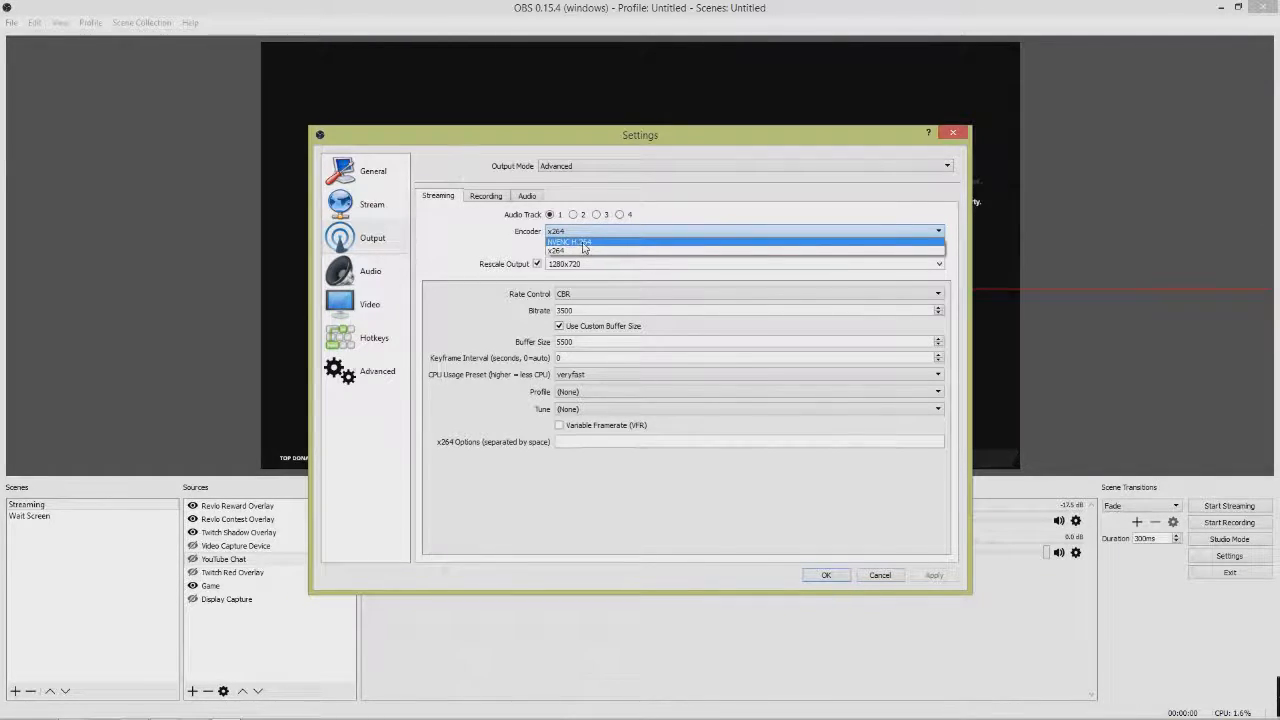
{"action": "left_click", "coordinate": [570, 250]}
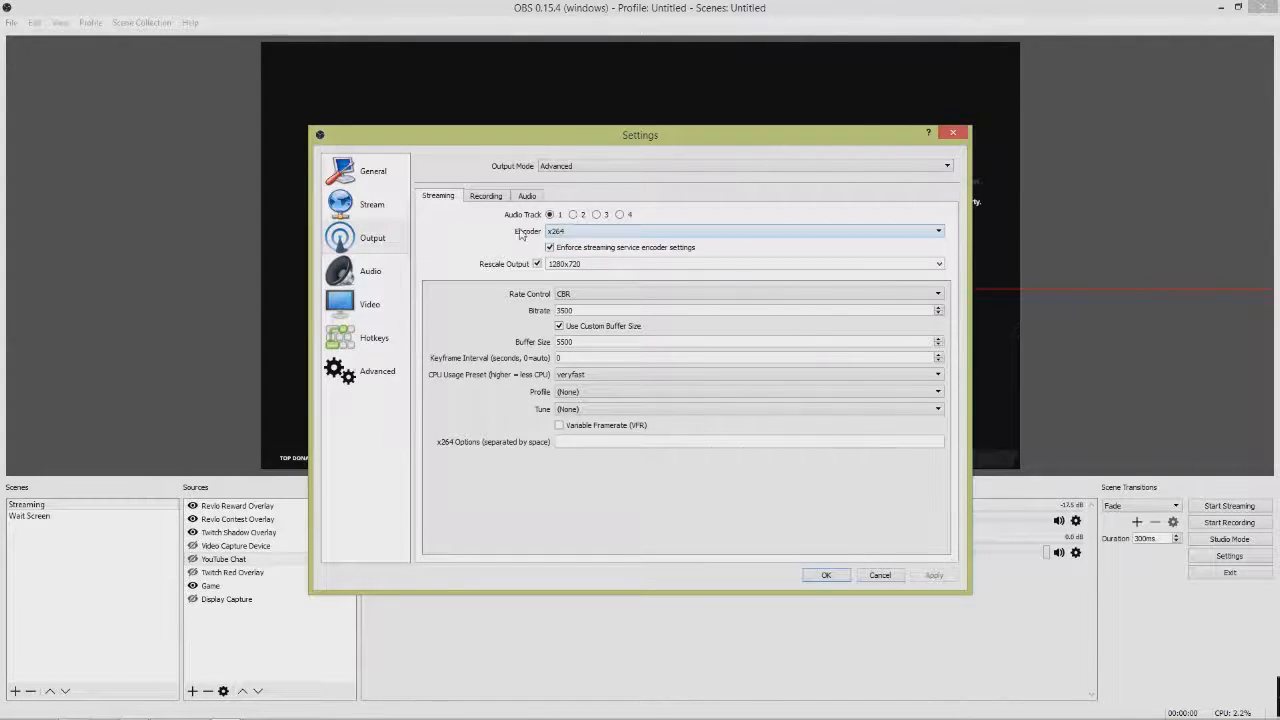
{"action": "left_click", "coordinate": [487, 196]}
{"action": "left_click", "coordinate": [437, 196]}
{"action": "left_click", "coordinate": [556, 231]}
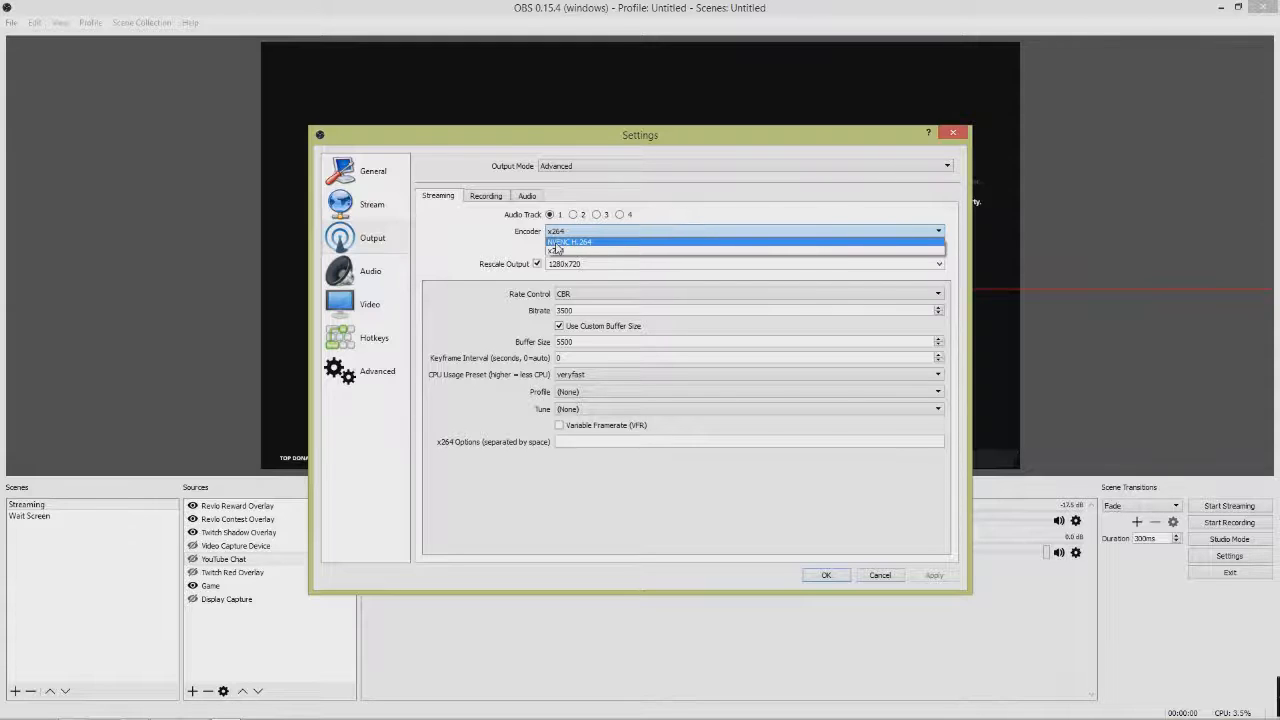
{"action": "left_click", "coordinate": [556, 250]}
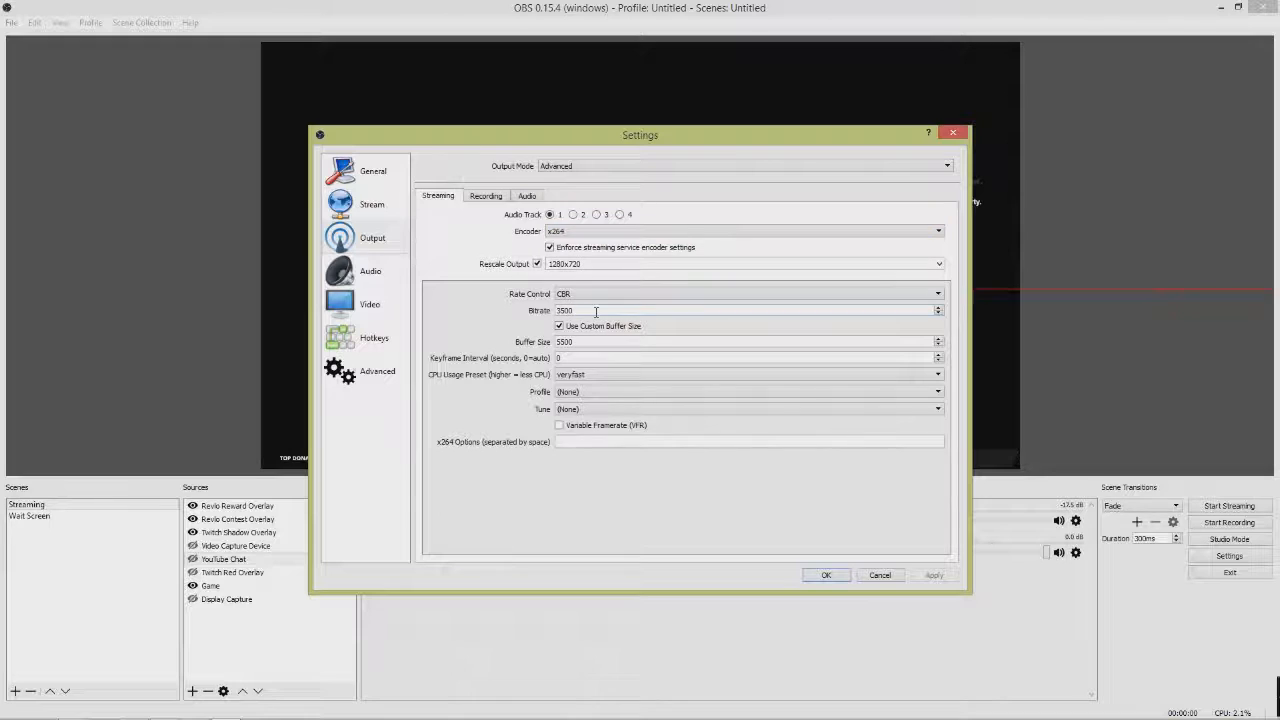
{"action": "left_click", "coordinate": [556, 231]}
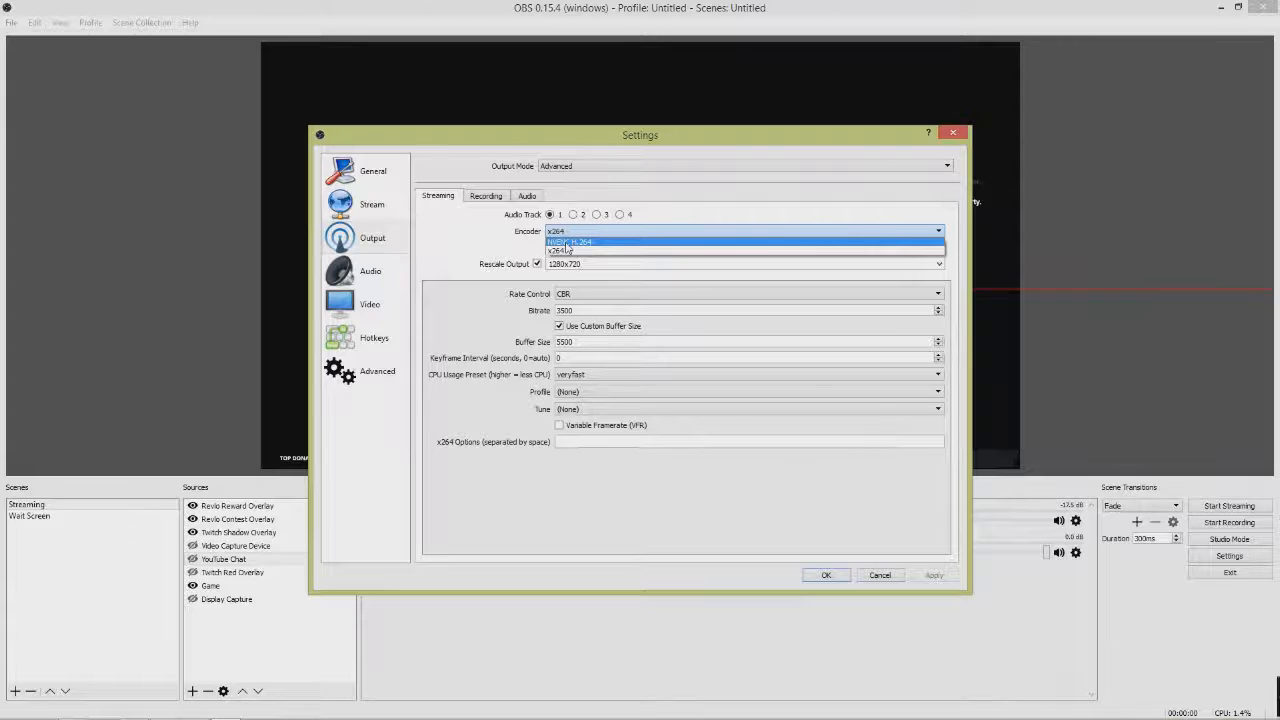
{"action": "left_click", "coordinate": [480, 247]}
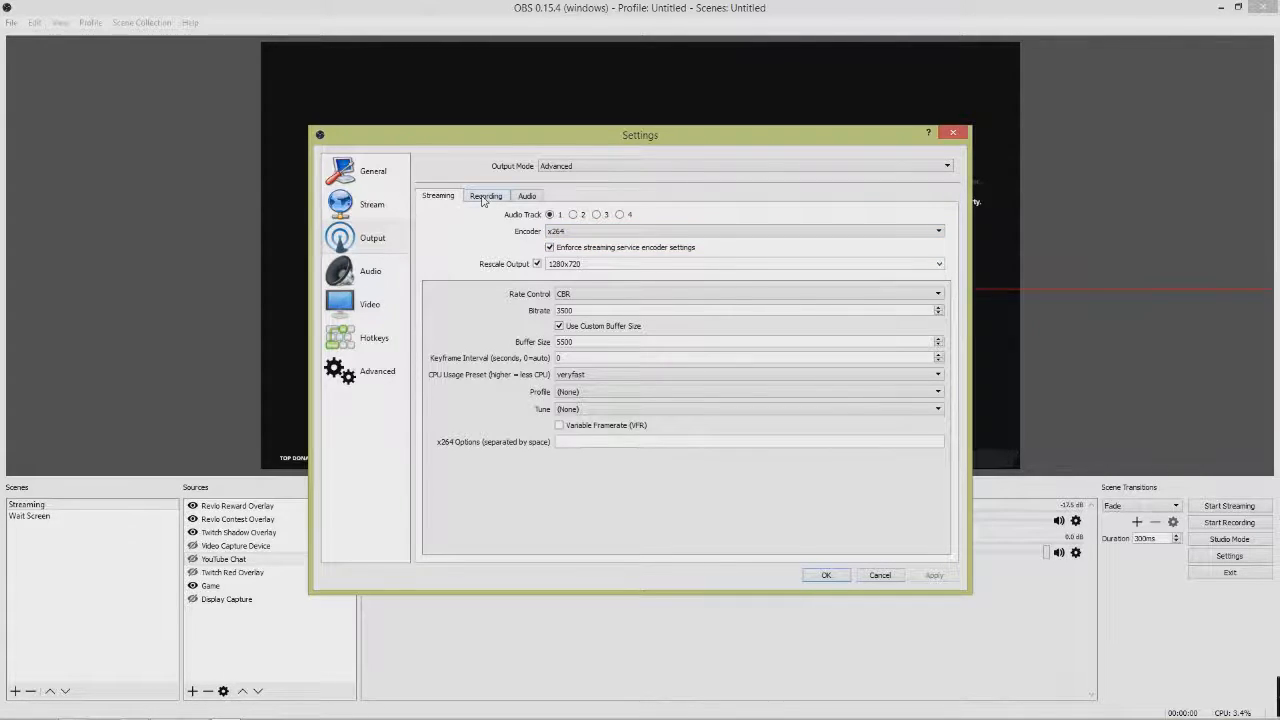
Examine the rescale output resolutions for streaming, keeping 1280x720
{"action": "left_click_drag", "start_coordinate": [585, 264], "coordinate": [540, 286]}
{"action": "left_click", "coordinate": [603, 263]}
{"action": "left_click", "coordinate": [923, 266]}
{"action": "left_click", "coordinate": [556, 275]}
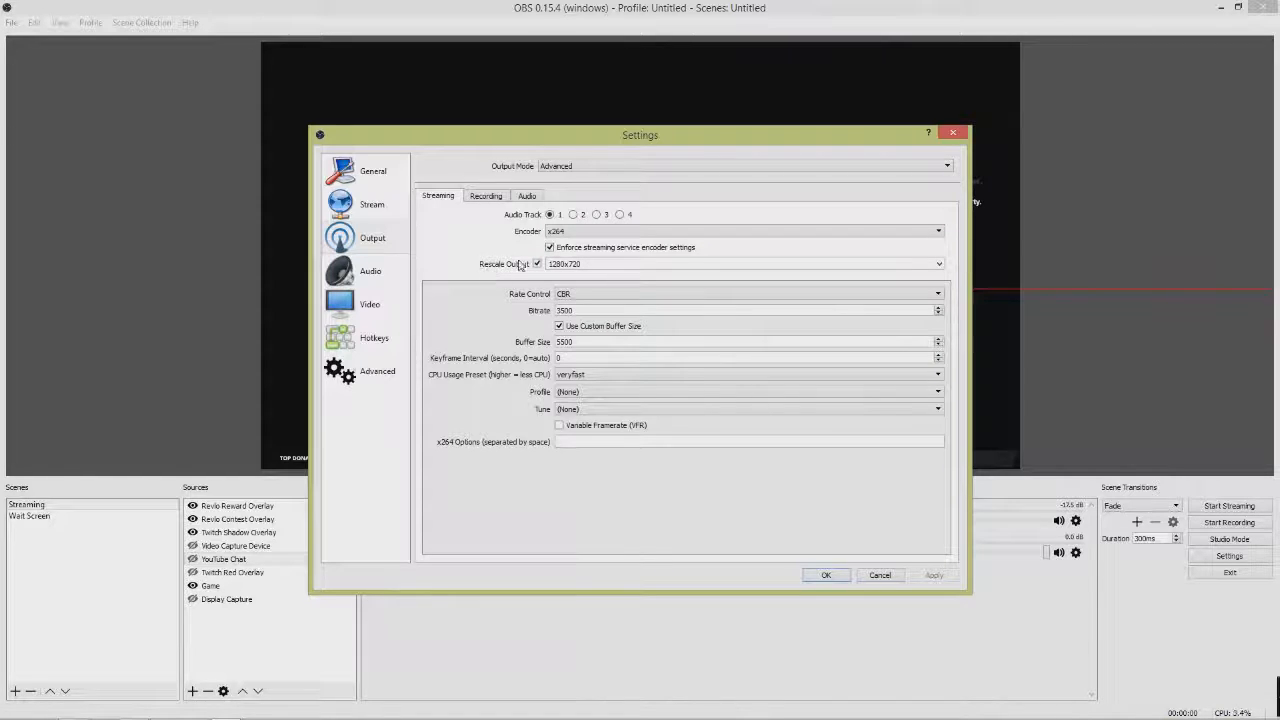
{"action": "left_click", "coordinate": [939, 264]}
{"action": "left_click", "coordinate": [576, 290]}
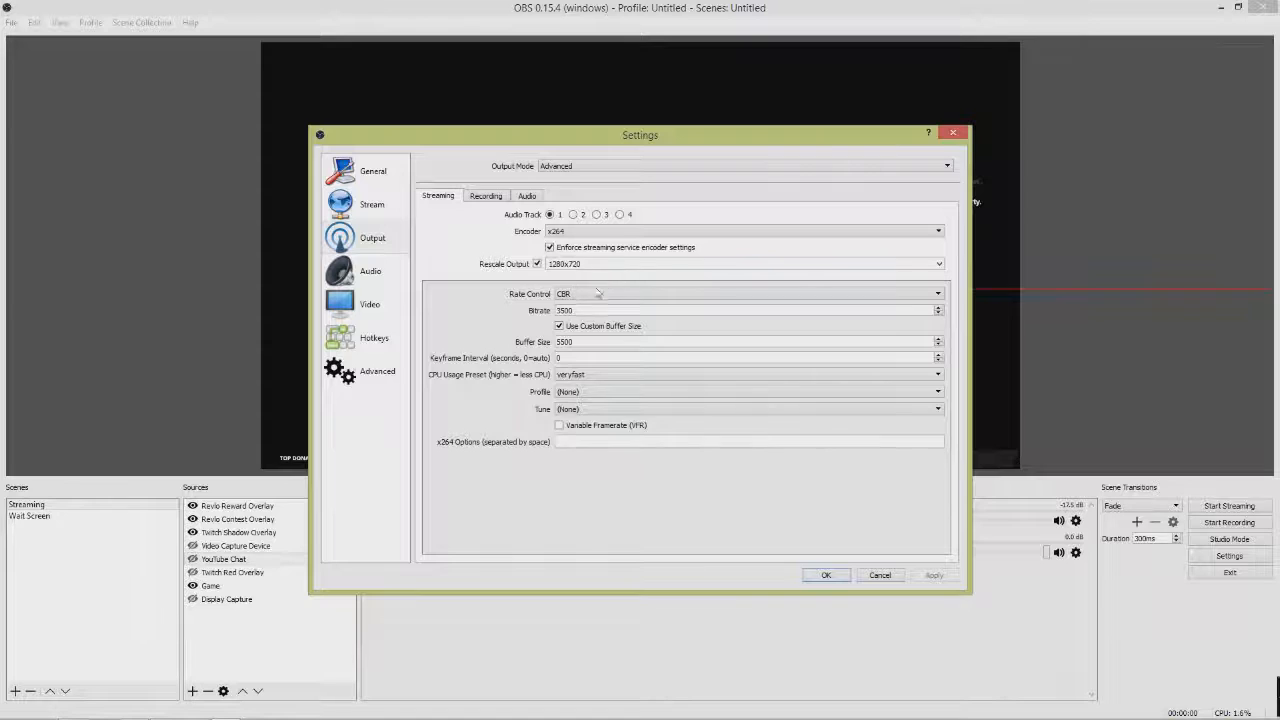
Review the streaming rate control, bitrate and custom buffer size settings
{"action": "left_click", "coordinate": [597, 292]}
{"action": "left_click", "coordinate": [527, 301]}
{"action": "left_click_drag", "start_coordinate": [585, 310], "coordinate": [557, 312]}
{"action": "left_click", "coordinate": [559, 311]}
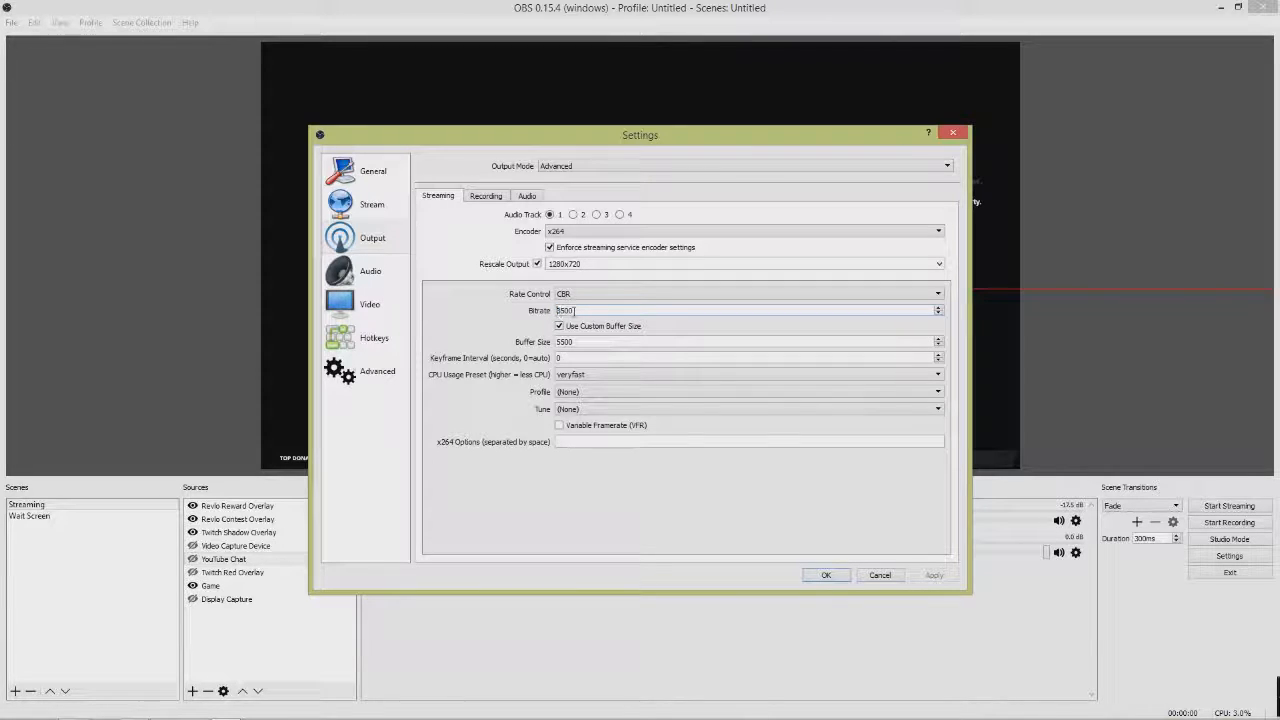
{"action": "left_click", "coordinate": [586, 342]}
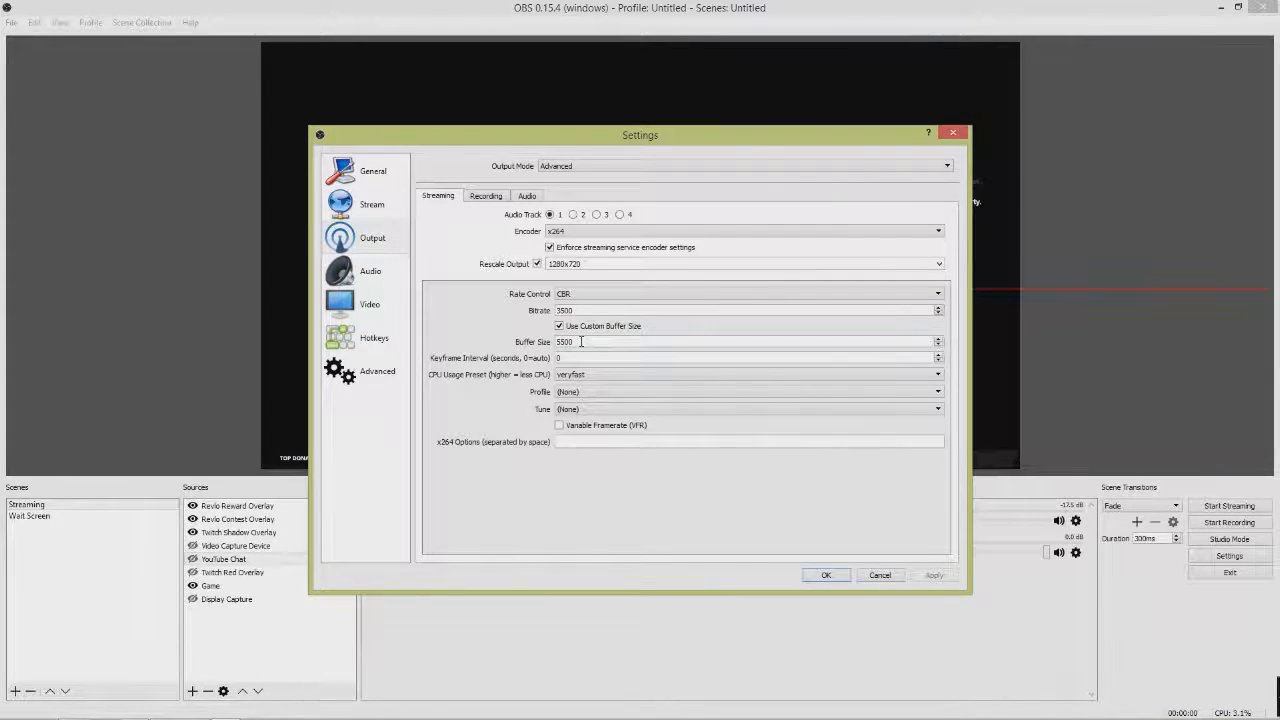
{"action": "left_click_drag", "start_coordinate": [577, 311], "coordinate": [539, 313]}
{"action": "left_click", "coordinate": [562, 312]}
{"action": "type", "text": "5500"}
Try the placebo CPU usage preset for the x264 encoder and restore veryfast
{"action": "left_click", "coordinate": [574, 378]}
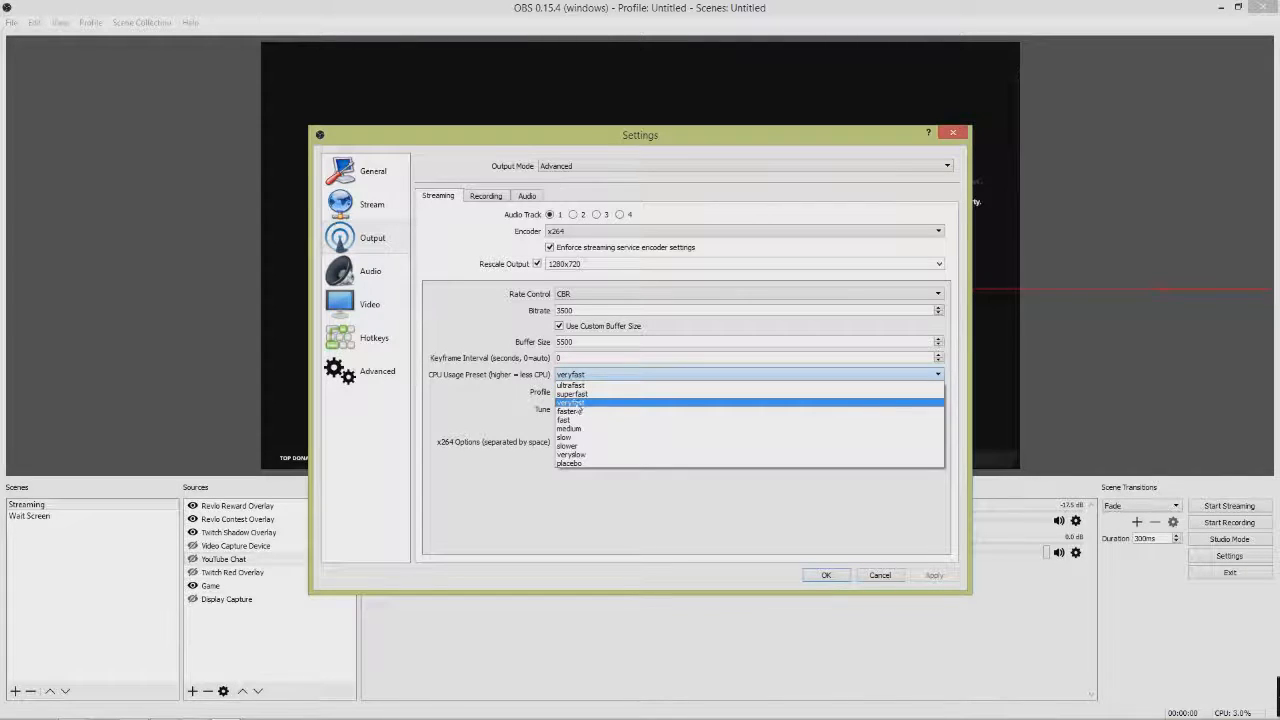
{"action": "left_click", "coordinate": [503, 407]}
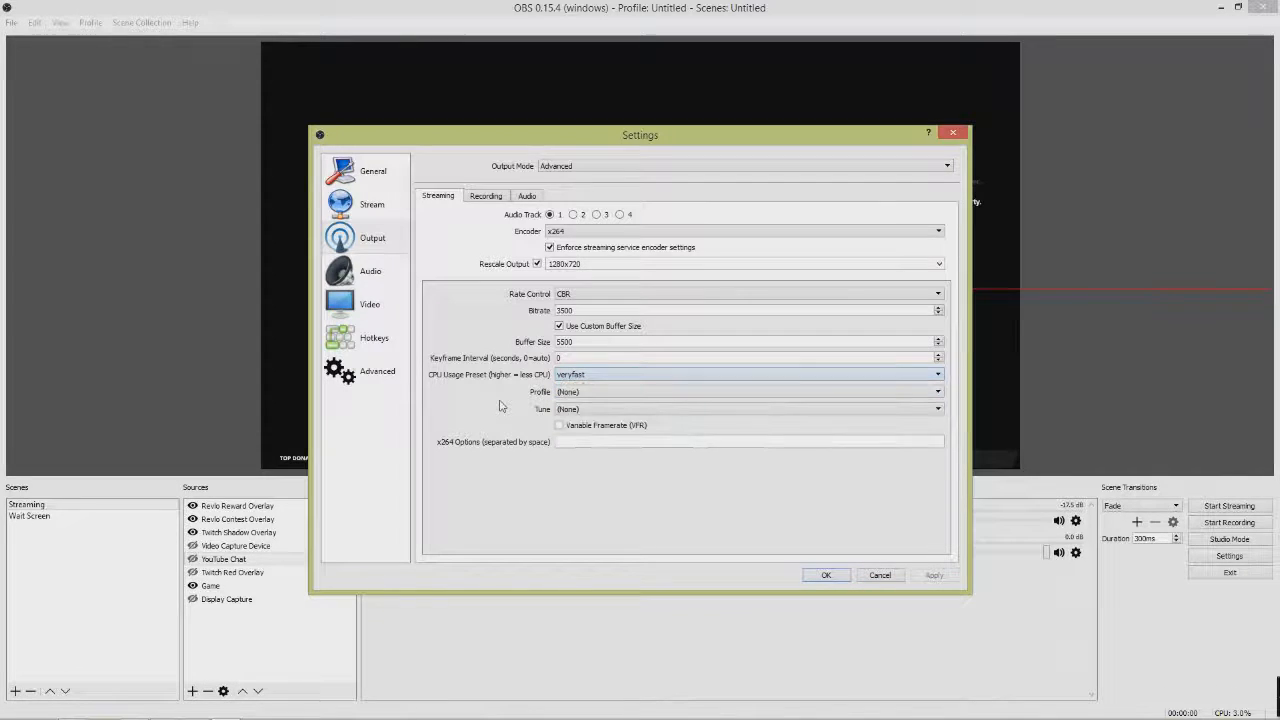
{"action": "left_click", "coordinate": [587, 376]}
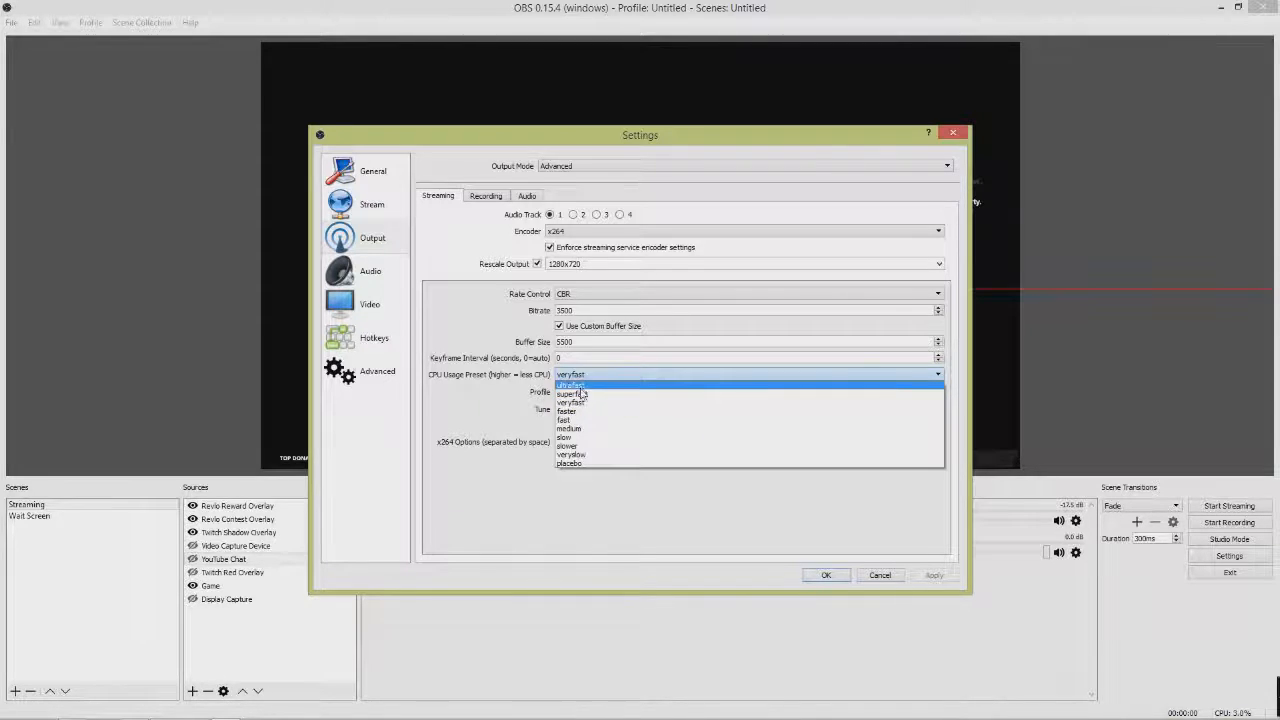
{"action": "left_click", "coordinate": [579, 464]}
{"action": "left_click", "coordinate": [579, 374]}
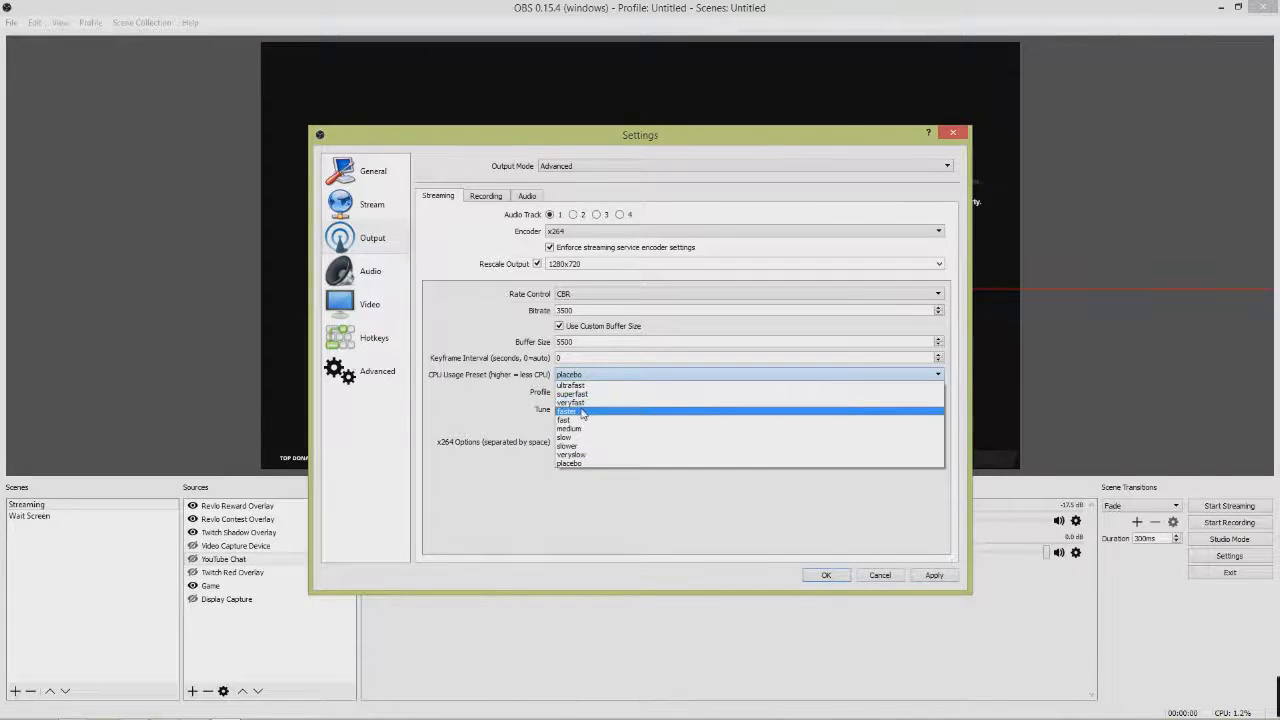
{"action": "left_click", "coordinate": [578, 403]}
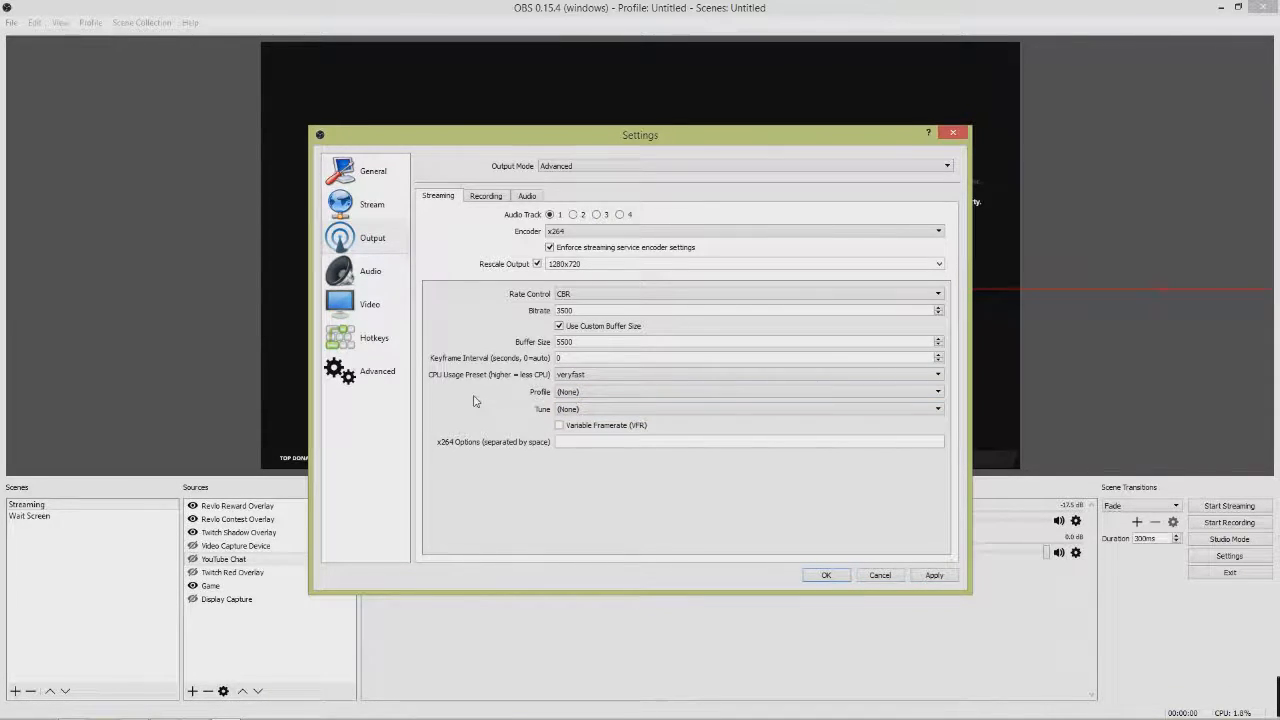
{"action": "left_click", "coordinate": [568, 378]}
{"action": "left_click", "coordinate": [498, 403]}
Set the x264 encoder profile to main for streaming
{"action": "left_click", "coordinate": [555, 392]}
{"action": "key", "text": "Down"}
{"action": "key", "text": "Down"}
{"action": "key", "text": "Return"}
{"action": "left_click", "coordinate": [558, 394]}
{"action": "left_click", "coordinate": [489, 398]}
Examine the encoder's Tune choices and the x264 options field without setting either
{"action": "left_click", "coordinate": [580, 411]}
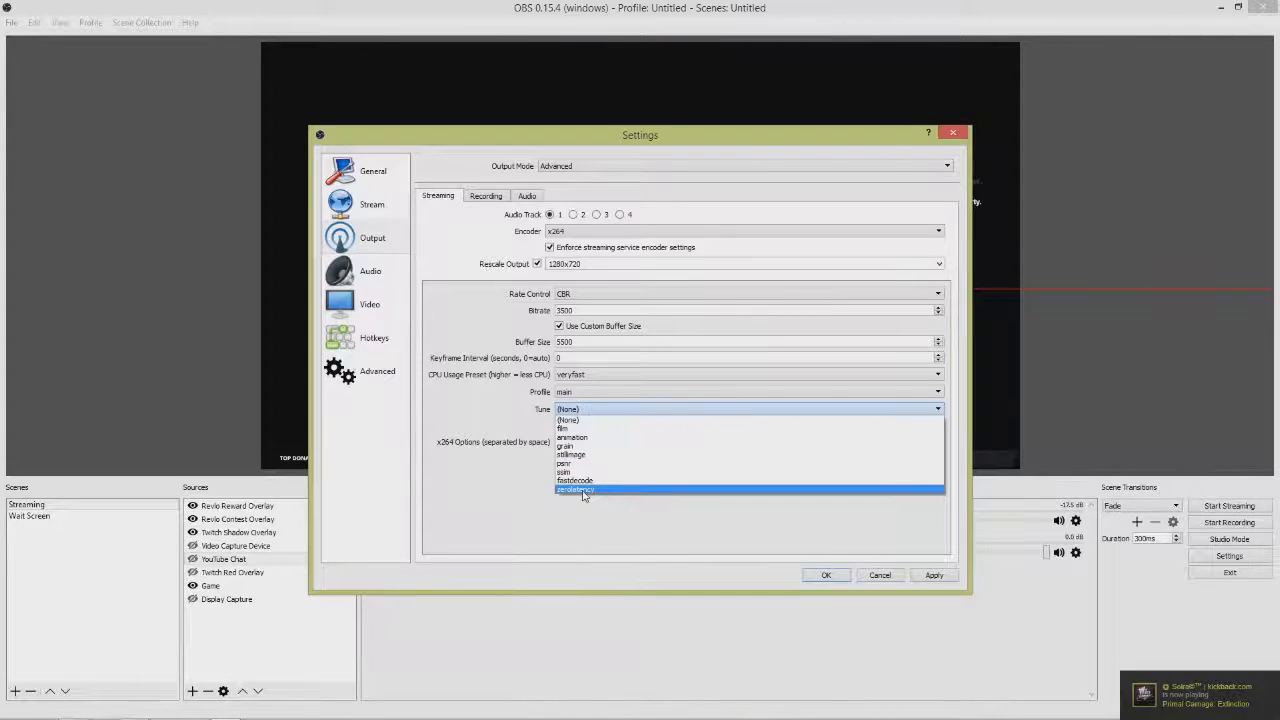
{"action": "left_click", "coordinate": [531, 487]}
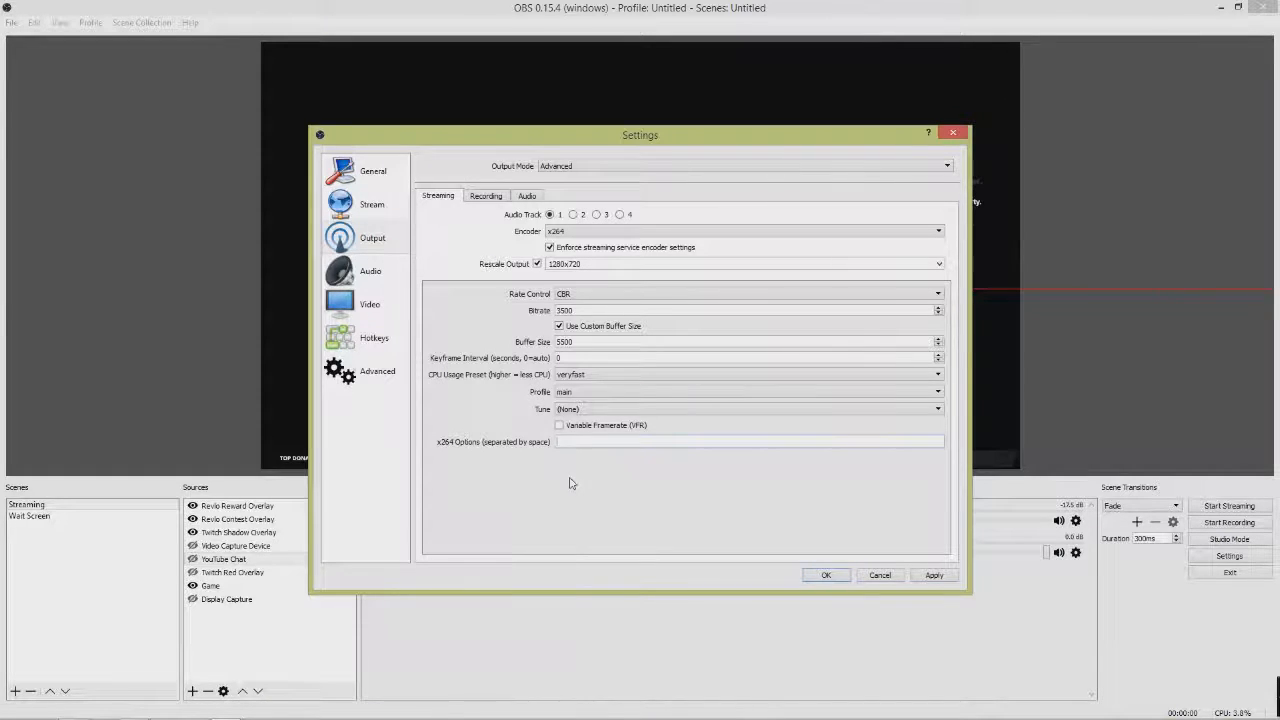
{"action": "left_click", "coordinate": [574, 443]}
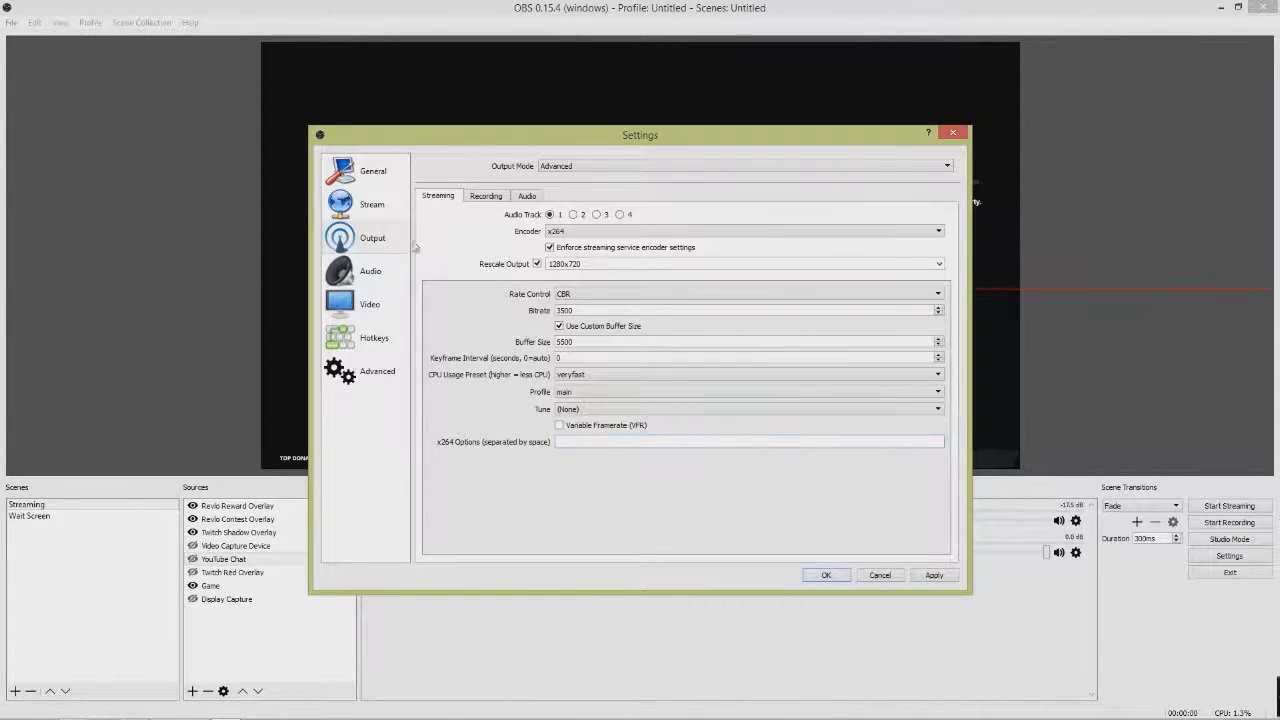
Review the desktop and microphone device choices in the audio settings without changing them
{"action": "left_click", "coordinate": [376, 275]}
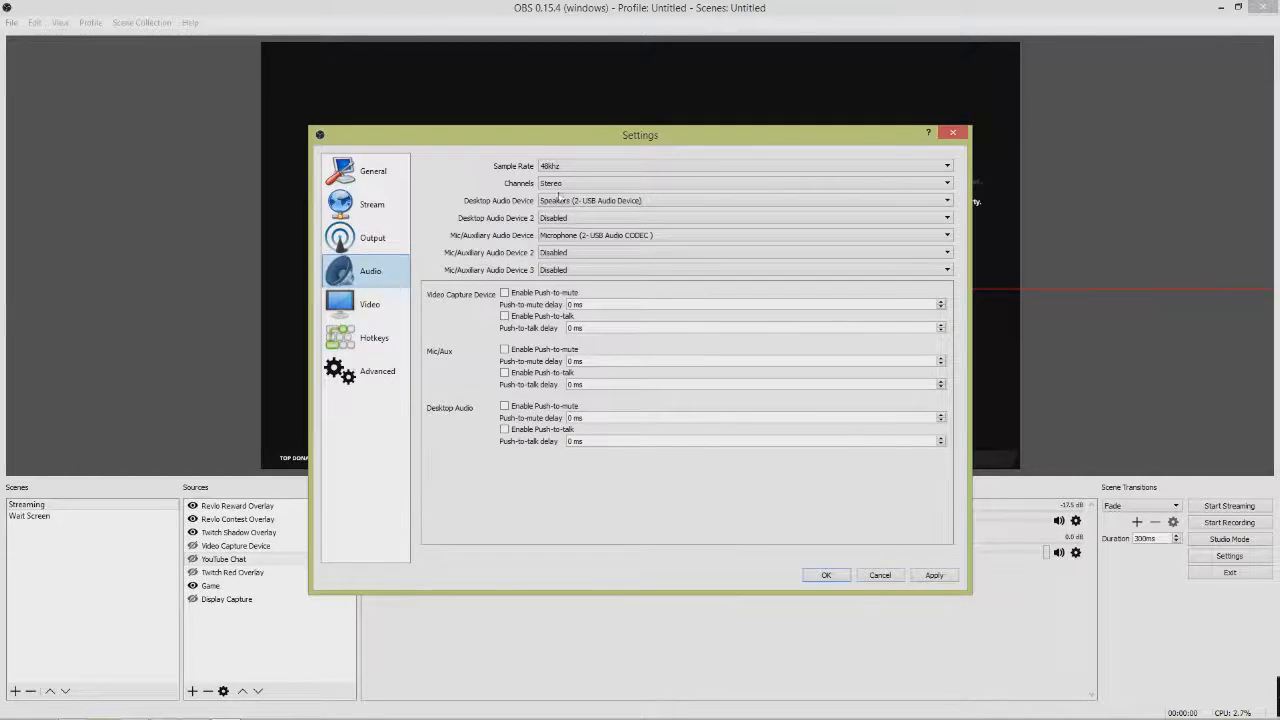
{"action": "left_click", "coordinate": [580, 202]}
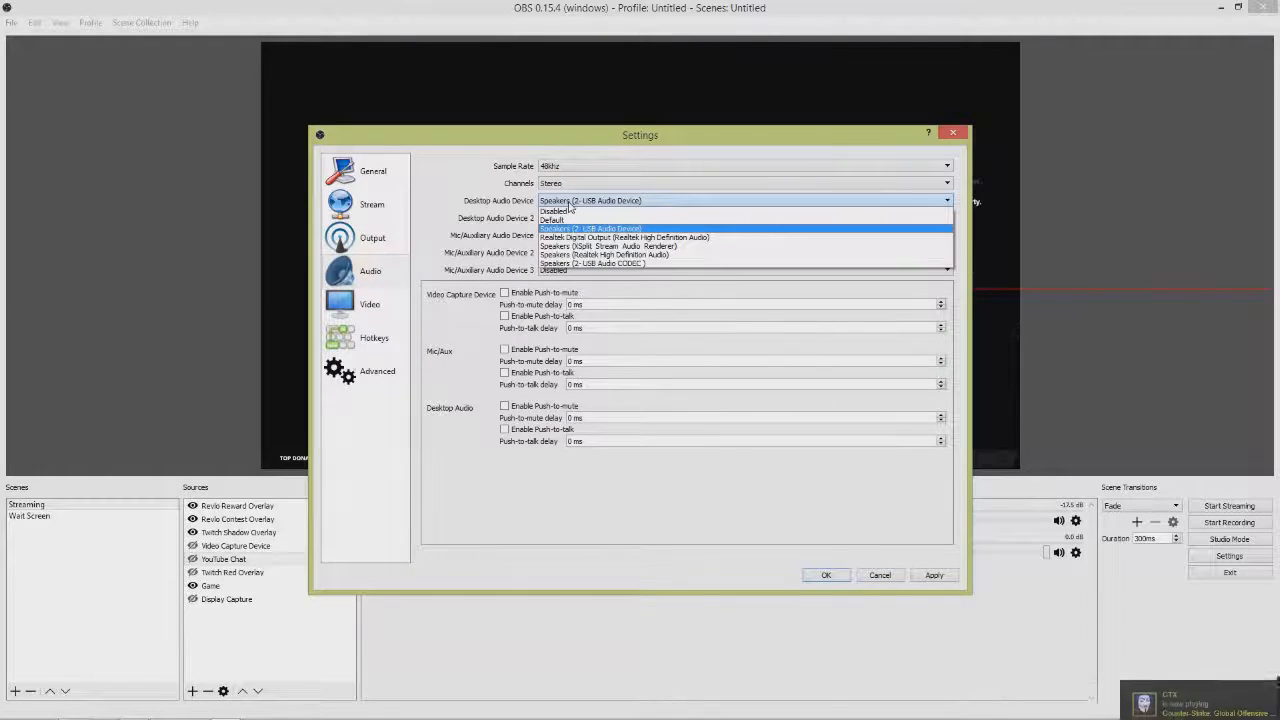
{"action": "left_click", "coordinate": [521, 220]}
{"action": "left_click", "coordinate": [570, 239]}
{"action": "left_click", "coordinate": [519, 290]}
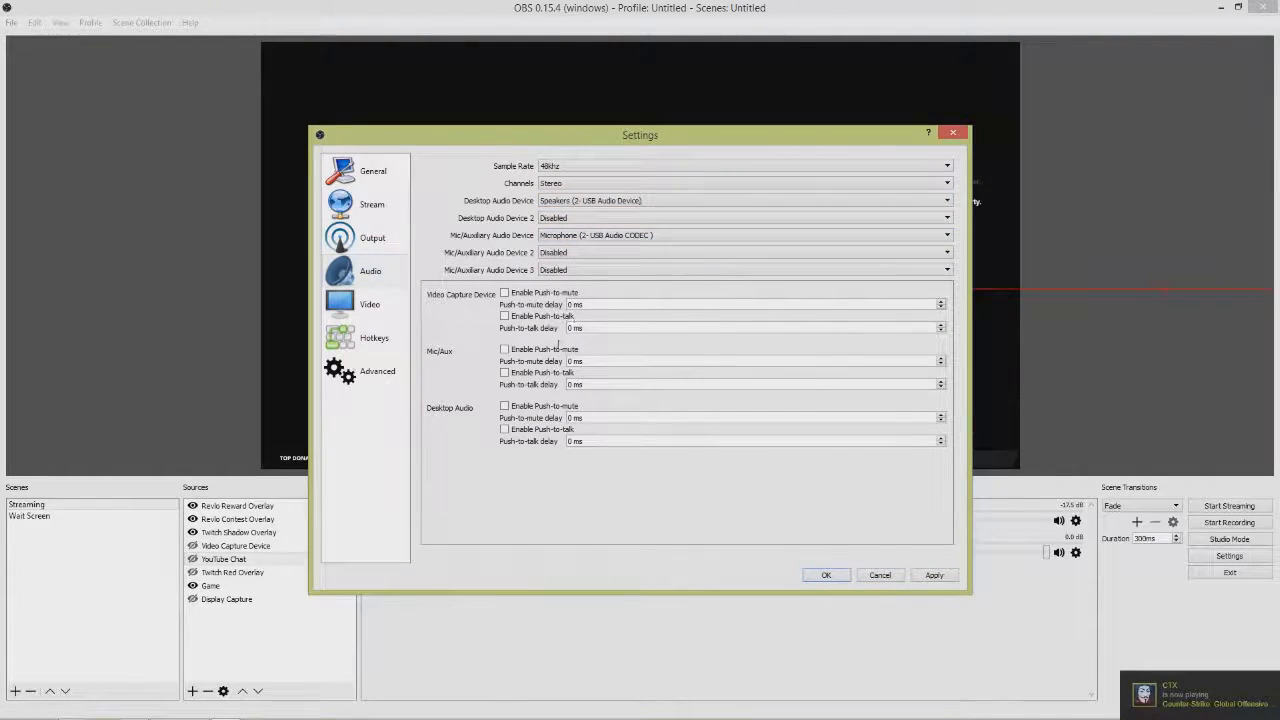
Try the Bilinear downscale filter in the video settings and restore Lanczos (Sharpened scaling, 32 samples)
{"action": "left_click", "coordinate": [392, 294]}
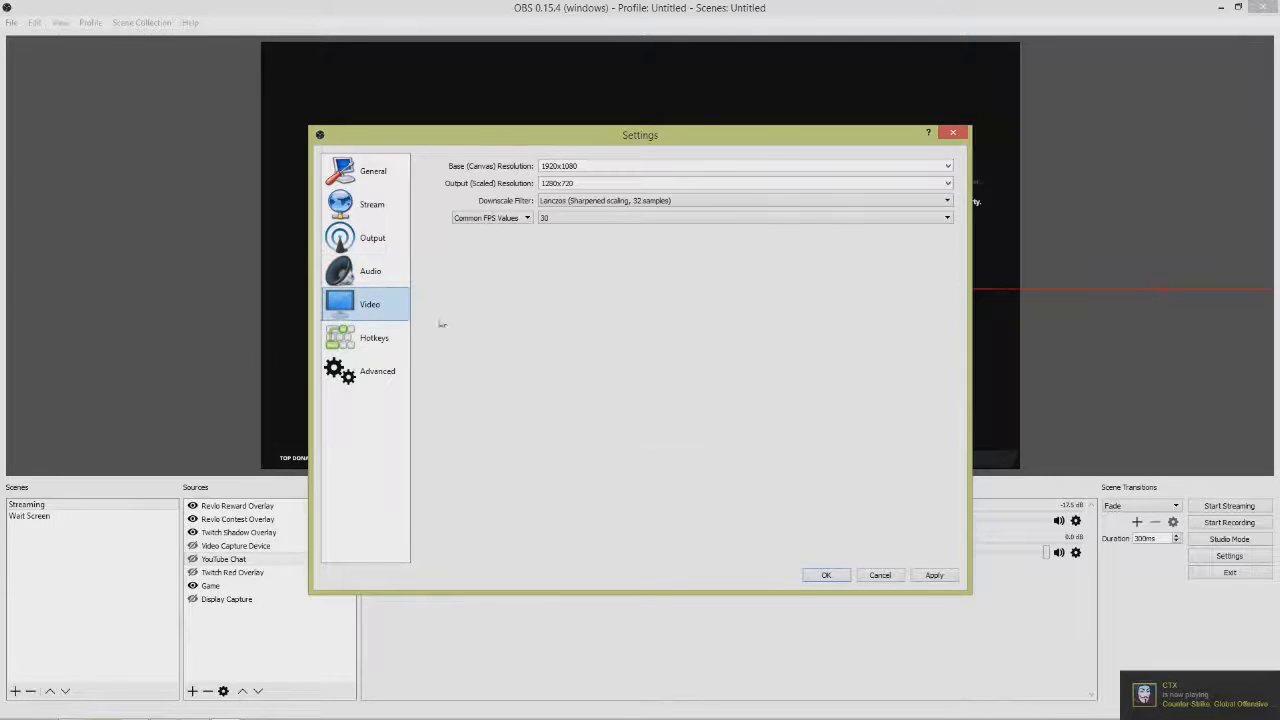
{"action": "left_click", "coordinate": [590, 201]}
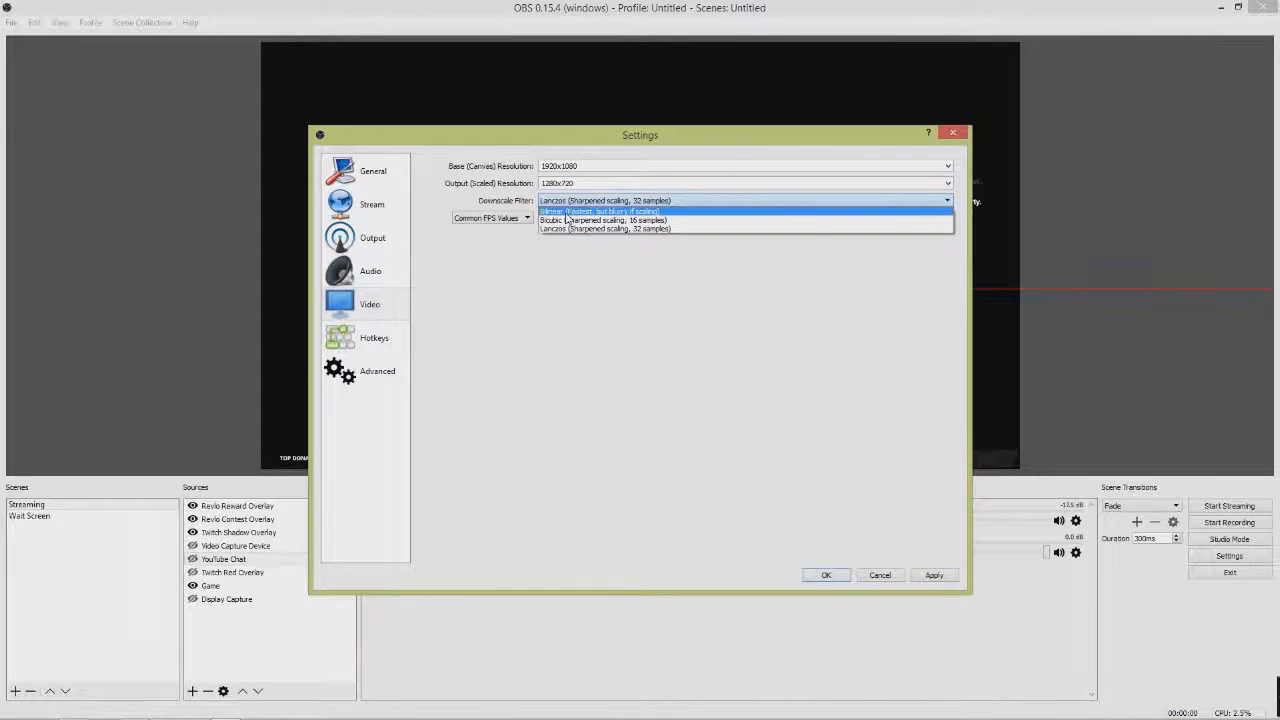
{"action": "left_click", "coordinate": [568, 212]}
{"action": "left_click", "coordinate": [614, 203]}
{"action": "left_click", "coordinate": [527, 241]}
{"action": "left_click", "coordinate": [563, 202]}
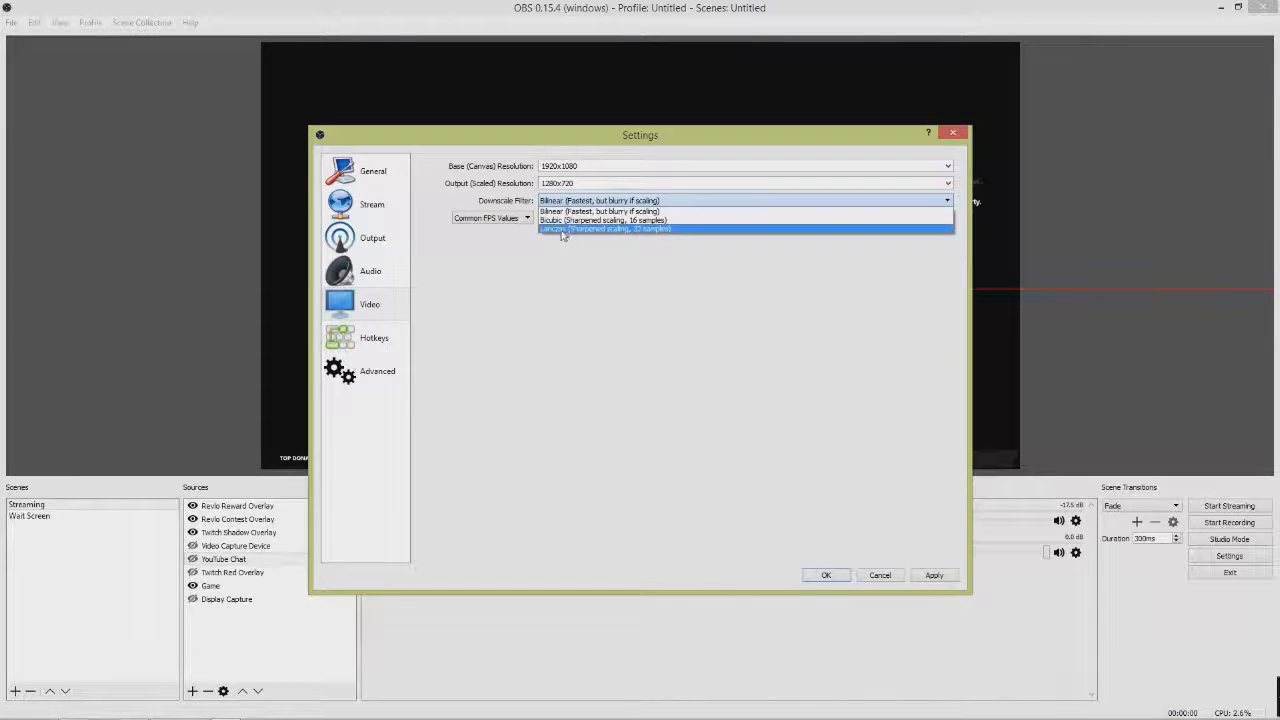
{"action": "left_click", "coordinate": [563, 230]}
Compare the Bilinear downscale filter once more and return to Lanczos with 32 samples
{"action": "left_click", "coordinate": [565, 203]}
{"action": "left_click", "coordinate": [564, 214]}
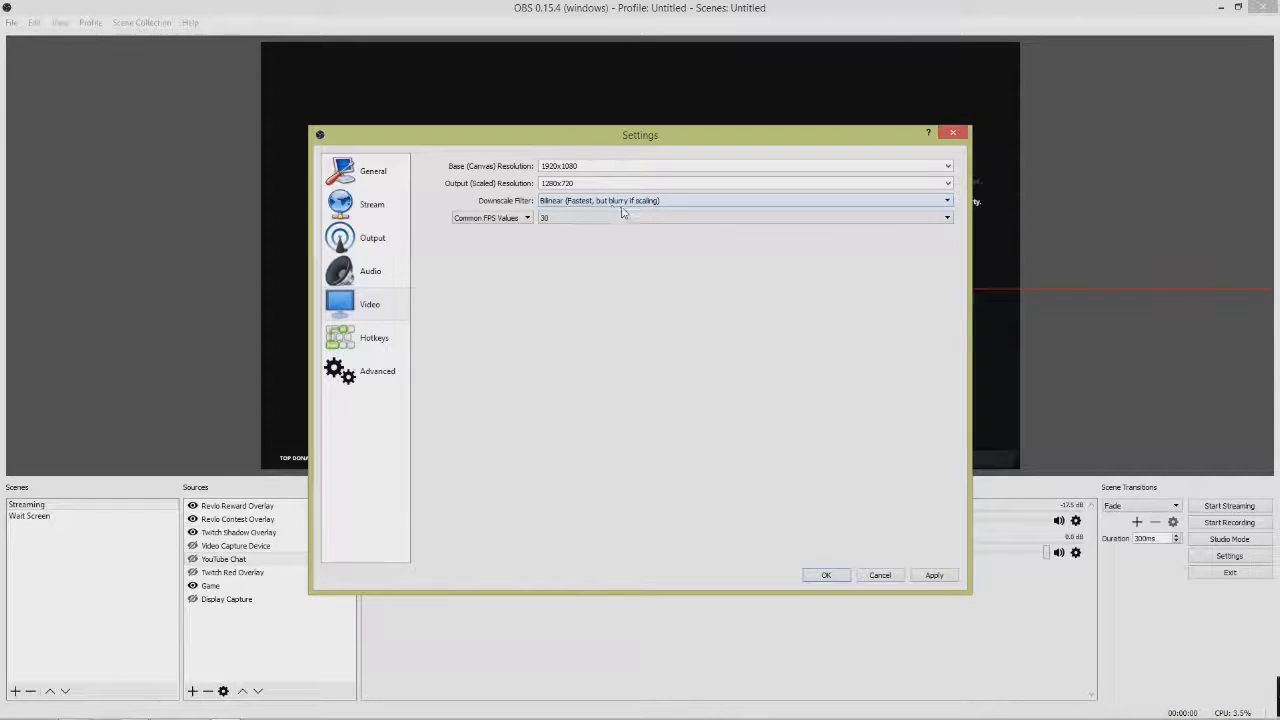
{"action": "left_click", "coordinate": [585, 201]}
{"action": "left_click", "coordinate": [584, 248]}
{"action": "left_click", "coordinate": [620, 203]}
{"action": "left_click", "coordinate": [602, 250]}
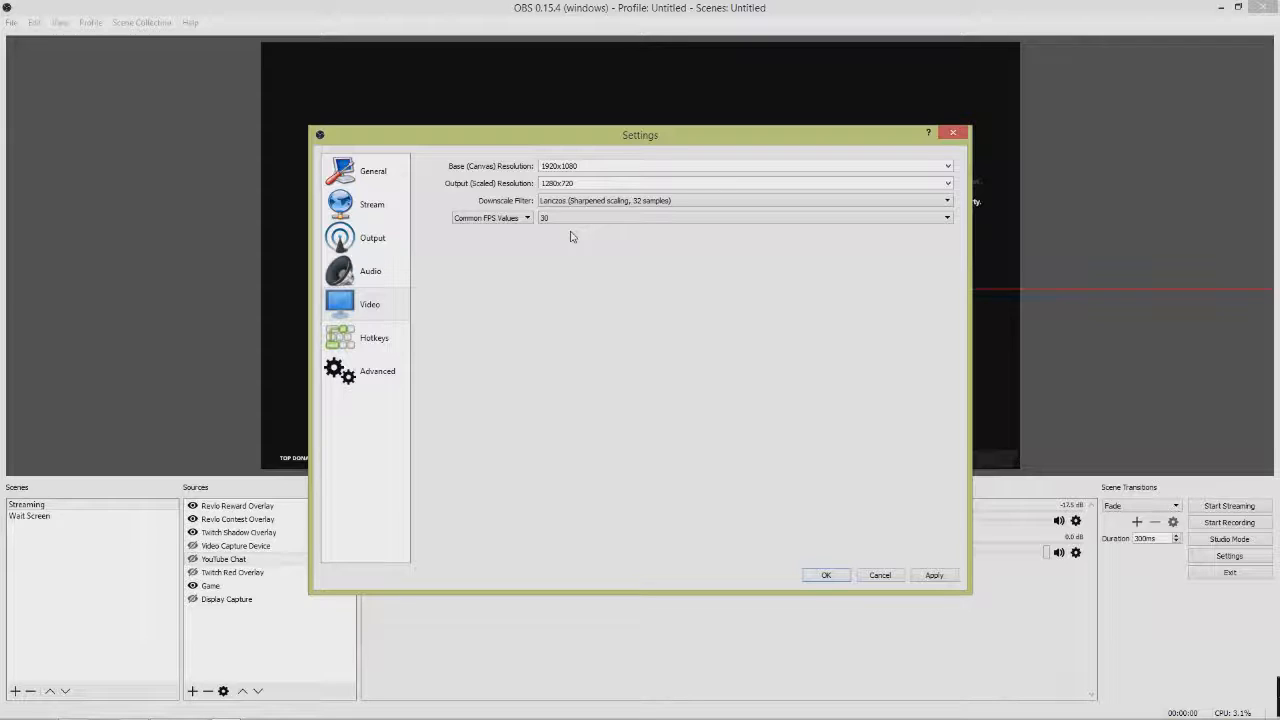
Look through the common frame rates and try the Integer FPS Value mode
{"action": "left_click", "coordinate": [578, 220]}
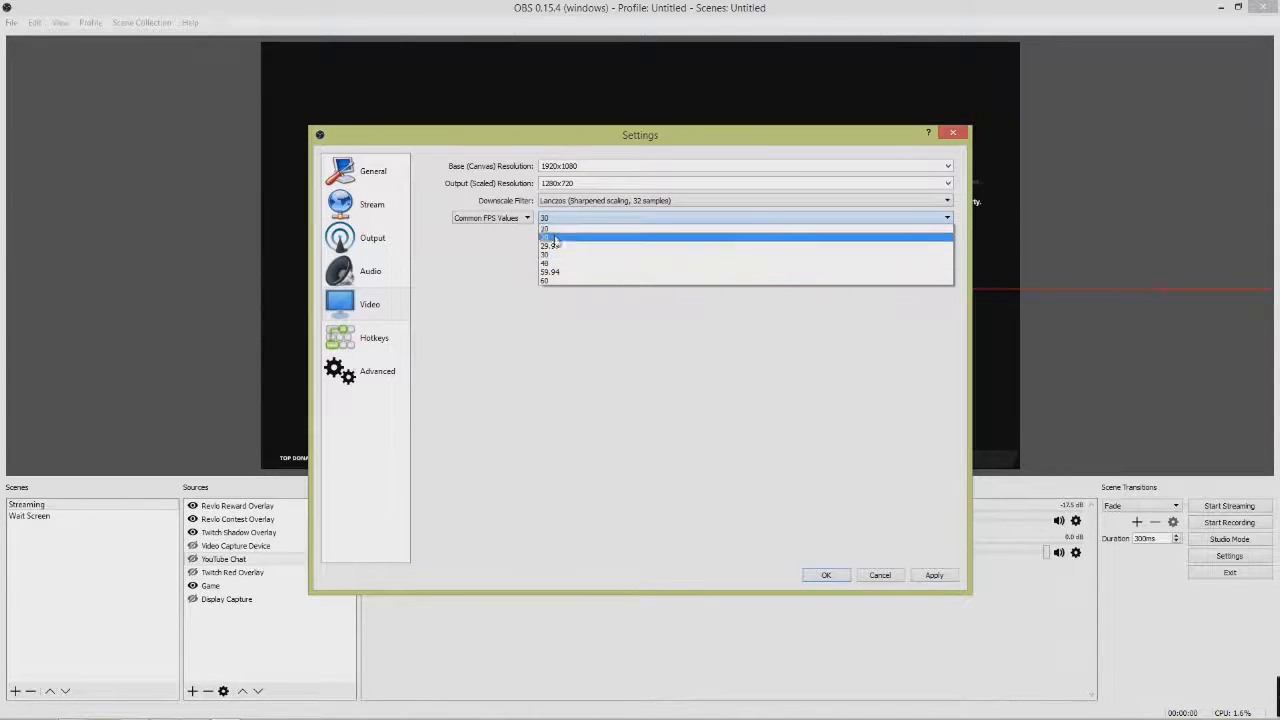
{"action": "left_click", "coordinate": [494, 240]}
{"action": "left_click", "coordinate": [495, 220]}
{"action": "left_click", "coordinate": [503, 277]}
{"action": "left_click", "coordinate": [545, 221]}
{"action": "left_click", "coordinate": [500, 219]}
{"action": "left_click", "coordinate": [486, 237]}
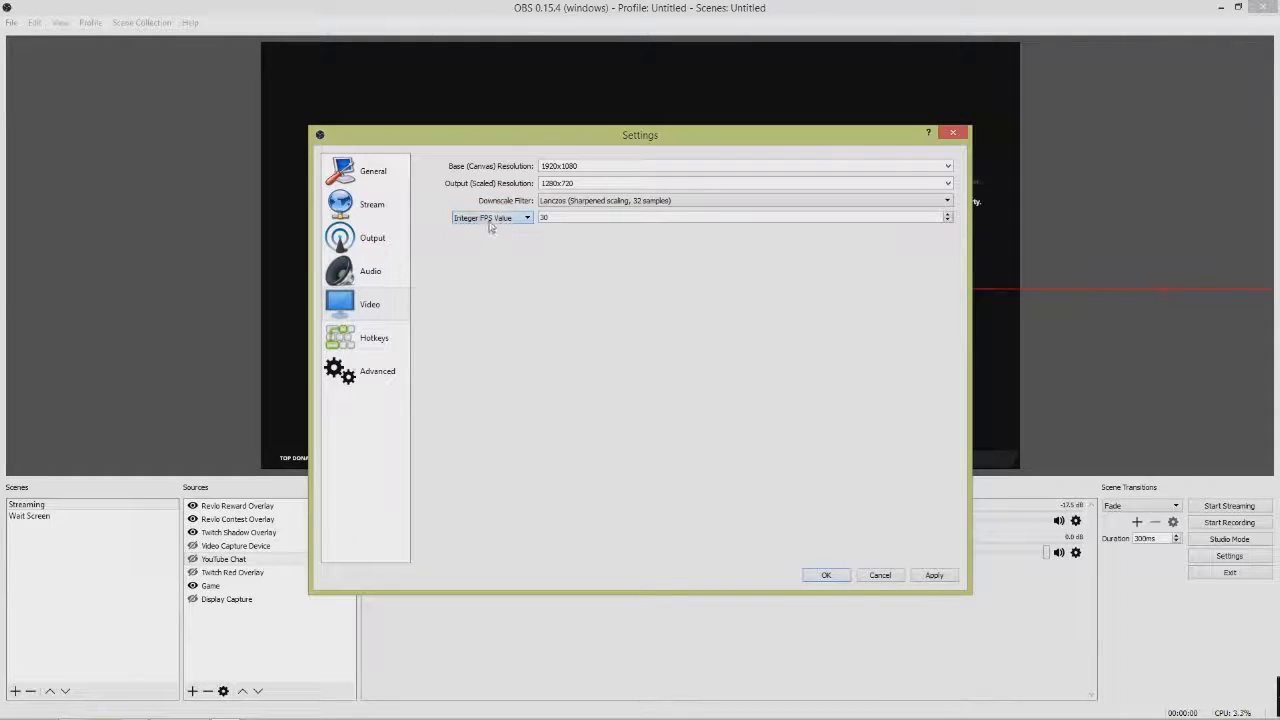
Try the Fractional FPS Value mode with its numerator and denominator, and return to Common FPS Values
{"action": "left_click", "coordinate": [494, 219]}
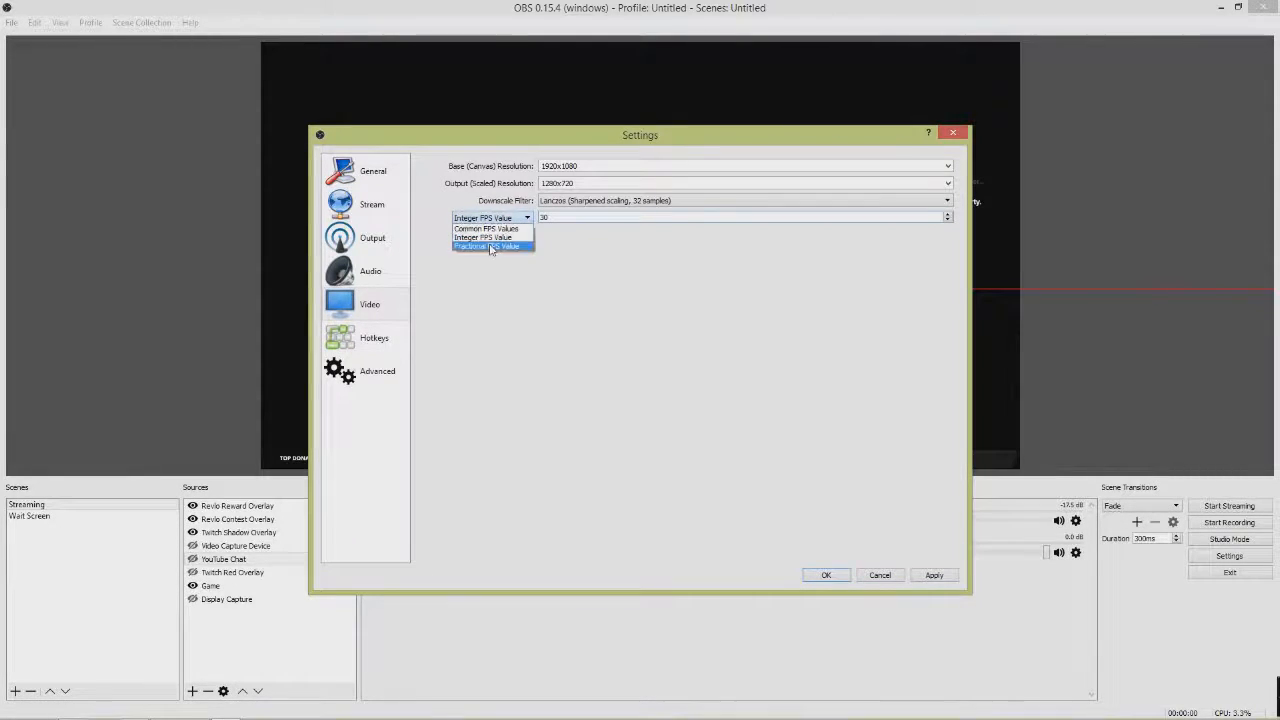
{"action": "left_click", "coordinate": [495, 246]}
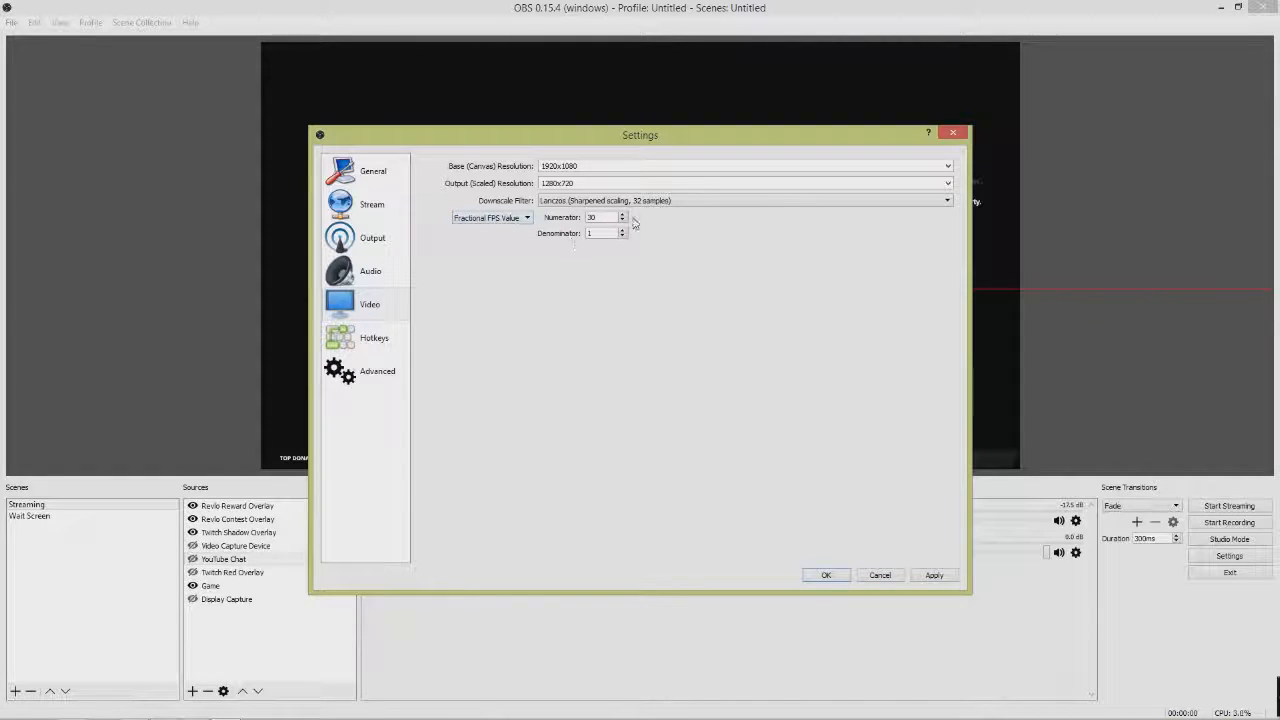
{"action": "left_click", "coordinate": [492, 218]}
{"action": "left_click", "coordinate": [495, 246]}
{"action": "left_click", "coordinate": [492, 218]}
{"action": "left_click", "coordinate": [495, 246]}
{"action": "left_click_drag", "start_coordinate": [596, 233], "coordinate": [578, 246]}
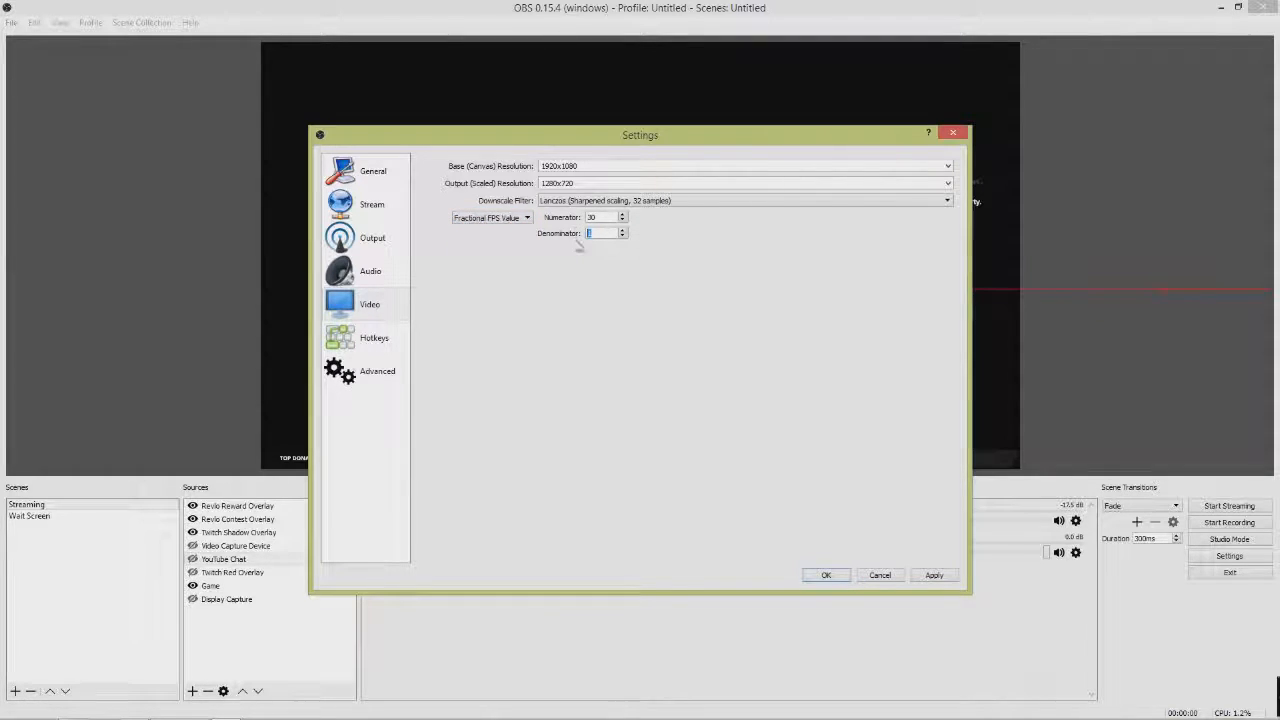
{"action": "left_click", "coordinate": [490, 218]}
{"action": "left_click", "coordinate": [481, 226]}
Compare the common frame rate options and try 29.97 FPS
{"action": "left_click", "coordinate": [553, 221]}
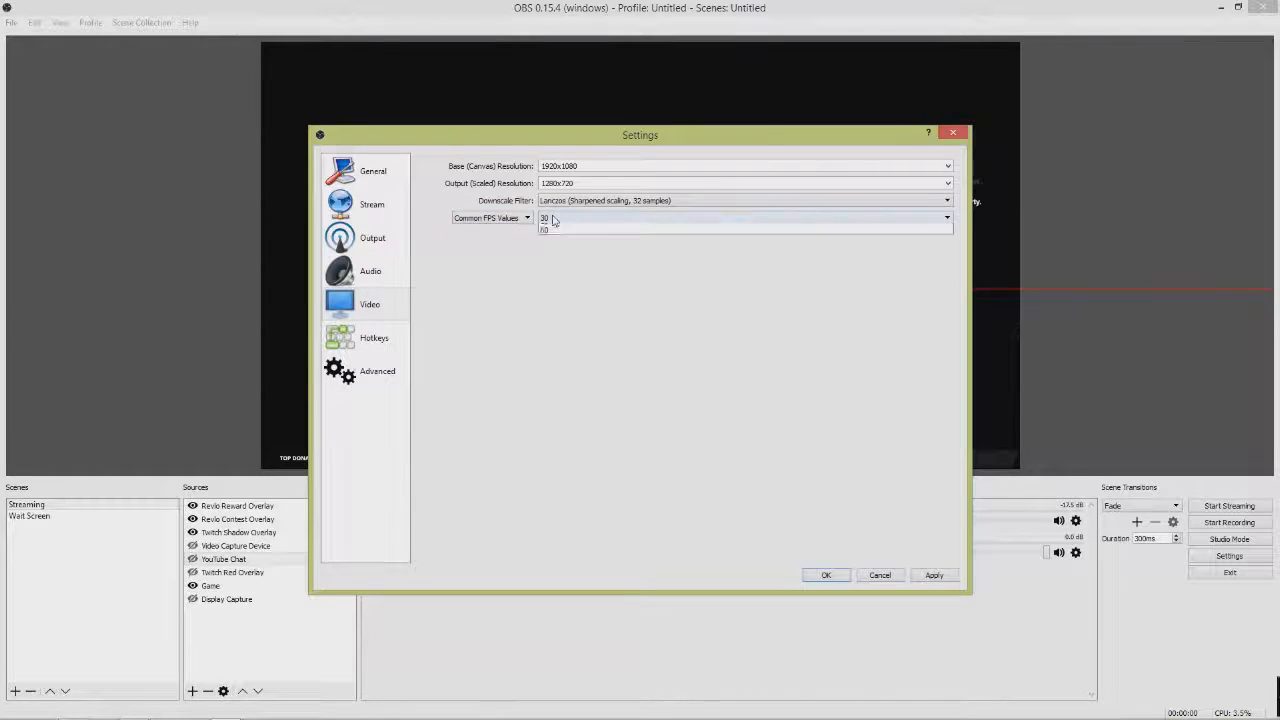
{"action": "left_click", "coordinate": [513, 285]}
{"action": "left_click", "coordinate": [548, 218]}
{"action": "left_click", "coordinate": [555, 274]}
{"action": "left_click", "coordinate": [552, 217]}
{"action": "left_click", "coordinate": [566, 247]}
{"action": "left_click", "coordinate": [556, 221]}
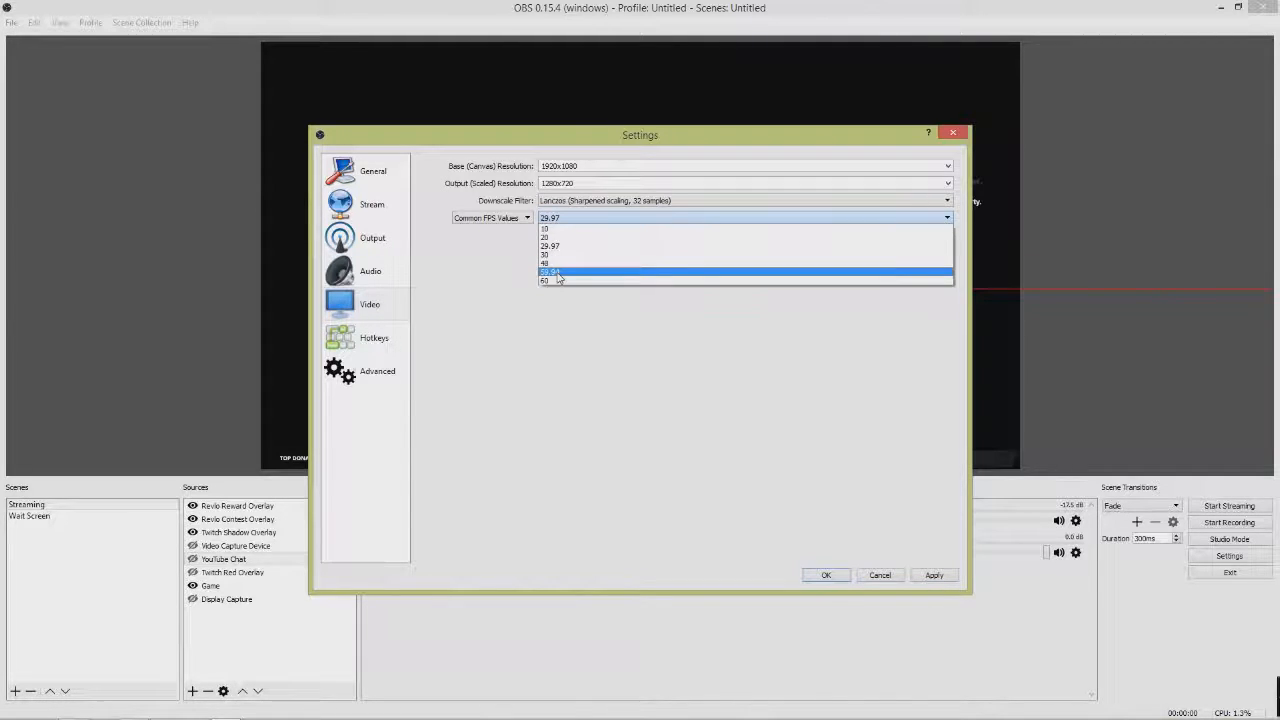
{"action": "left_click", "coordinate": [561, 247]}
Try 59.94 as the common FPS value and settle on 60
{"action": "left_click", "coordinate": [563, 220]}
{"action": "left_click", "coordinate": [551, 273]}
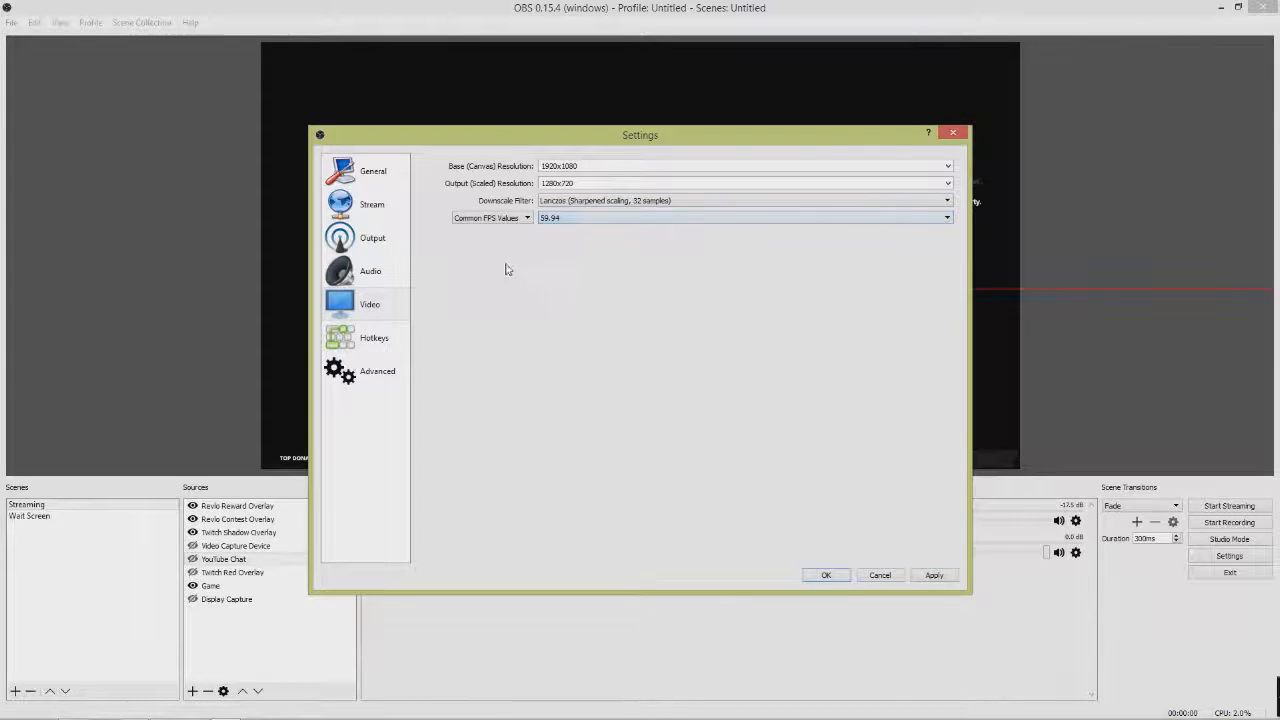
{"action": "left_click", "coordinate": [562, 220]}
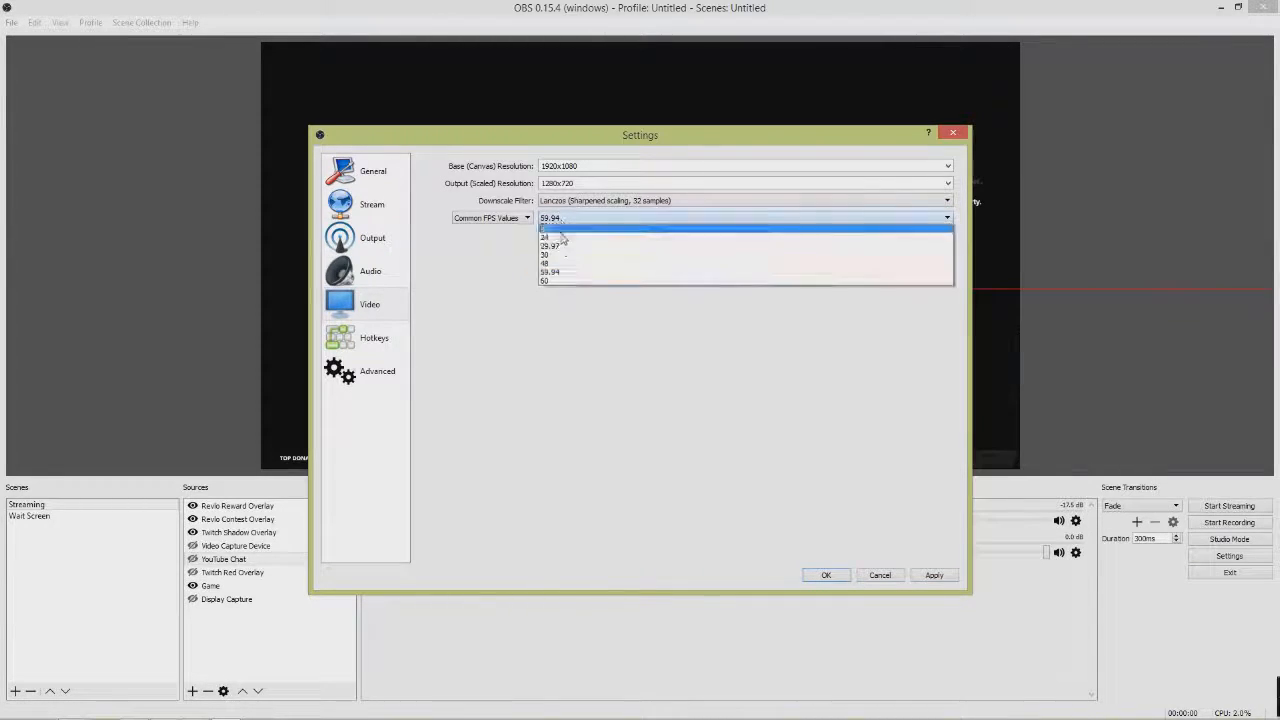
{"action": "left_click", "coordinate": [541, 280]}
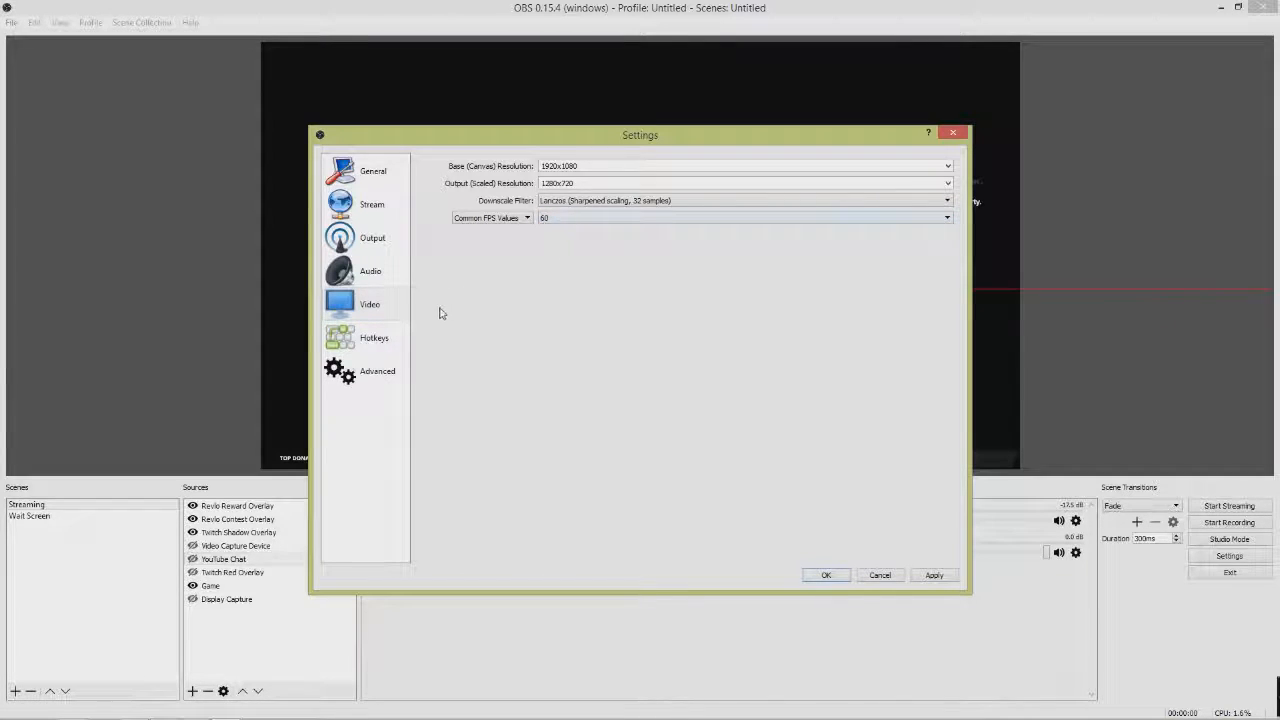
Assign NUM 1 as the Start Streaming hotkey and NUM 2 as the Stop Streaming hotkey
{"action": "left_click", "coordinate": [378, 339]}
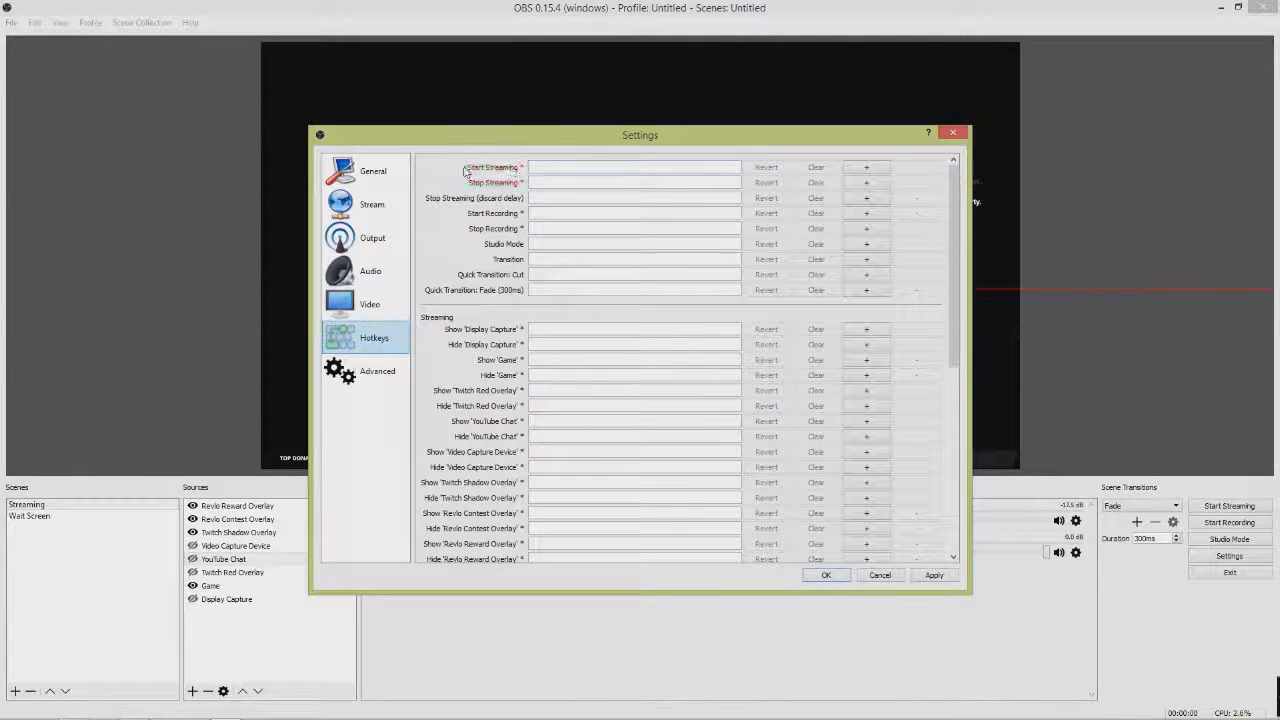
{"action": "left_click", "coordinate": [584, 170]}
{"action": "key", "text": "KP_1"}
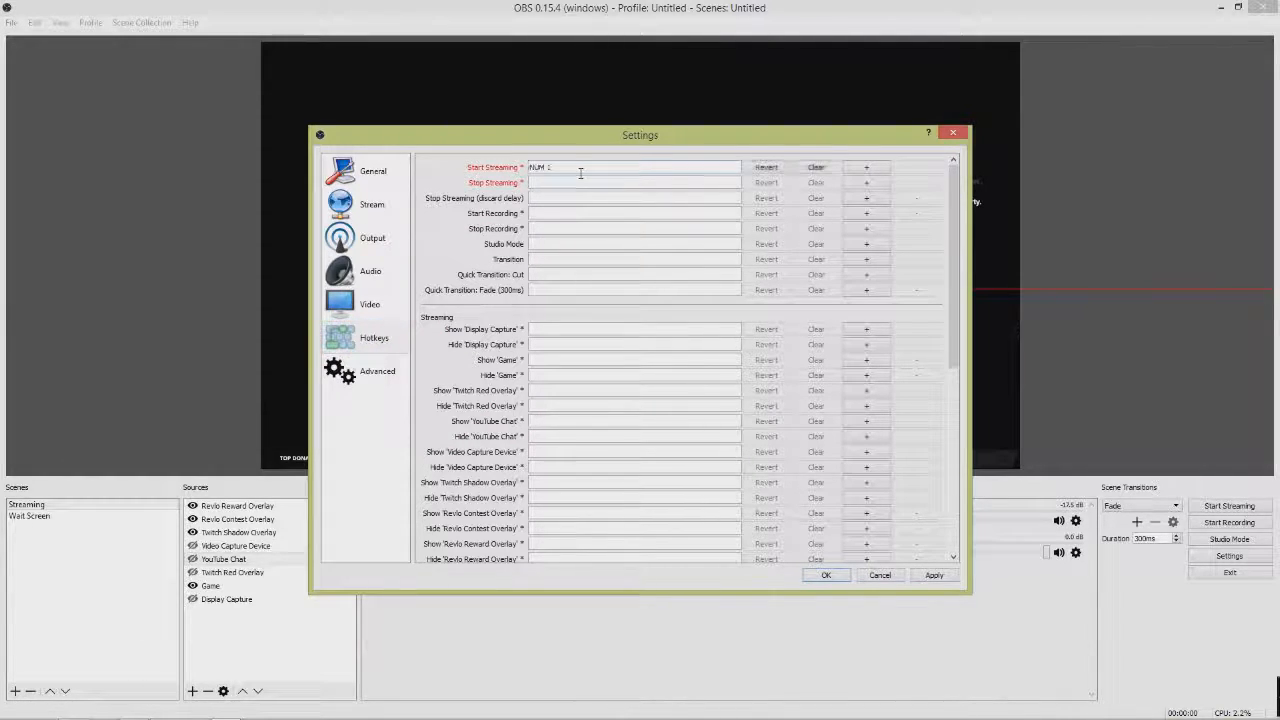
{"action": "left_click", "coordinate": [583, 181]}
{"action": "key", "text": "KP_2"}
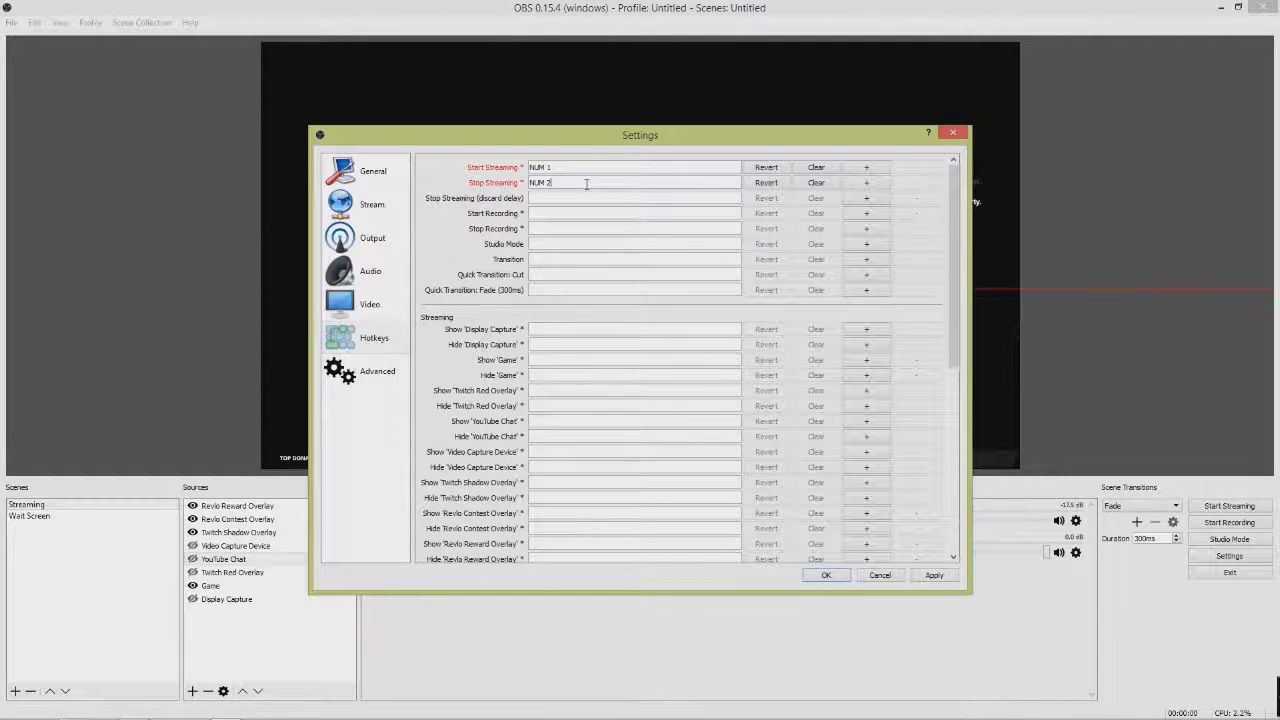
Clear the hotkeys assigned to Start Streaming and Stop Streaming
{"action": "left_click", "coordinate": [816, 167]}
{"action": "left_click", "coordinate": [816, 182]}
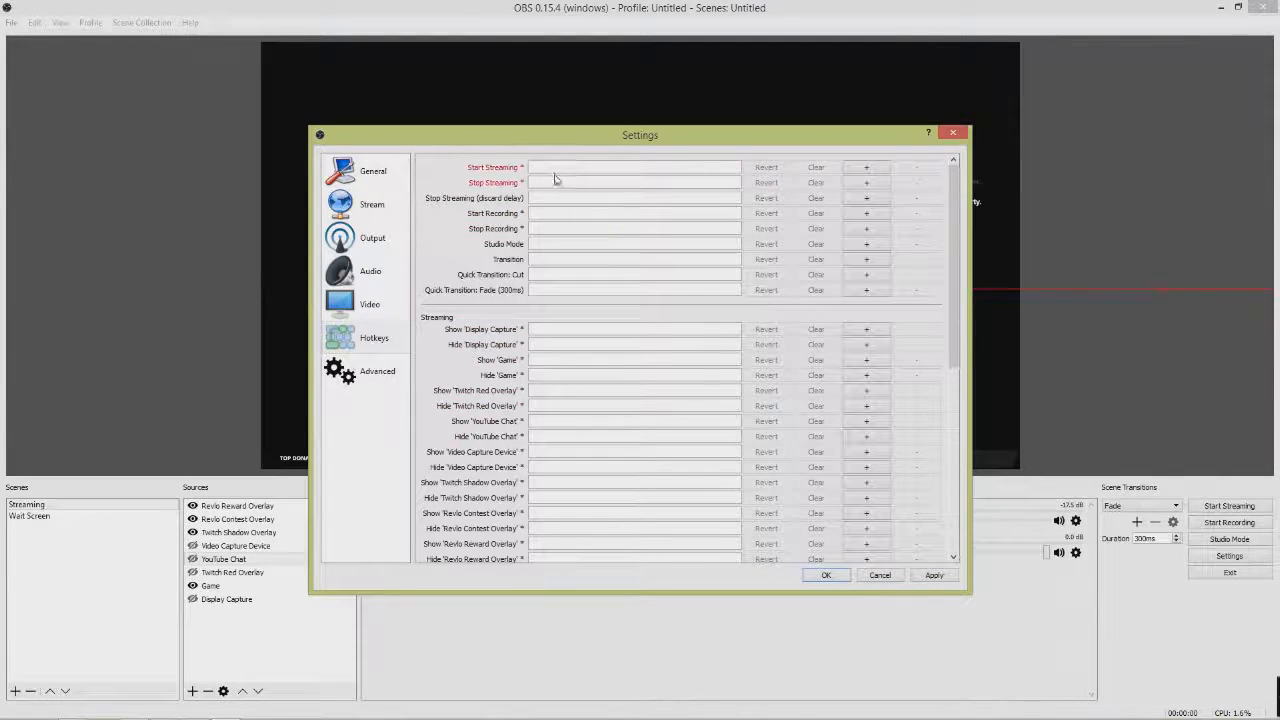
{"action": "left_click", "coordinate": [551, 166]}
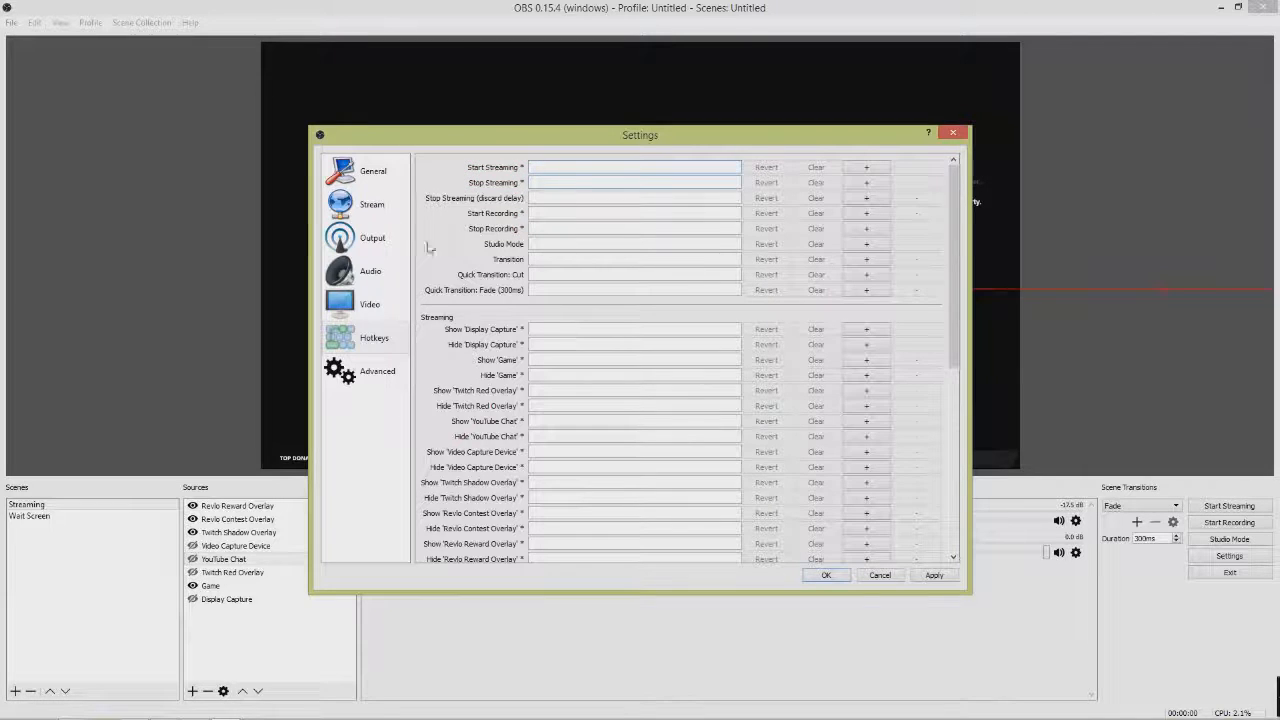
Examine the hotkeys available for showing and hiding sources, switching scenes, audio and game capture
{"action": "left_click", "coordinate": [370, 271]}
{"action": "left_click", "coordinate": [370, 338]}
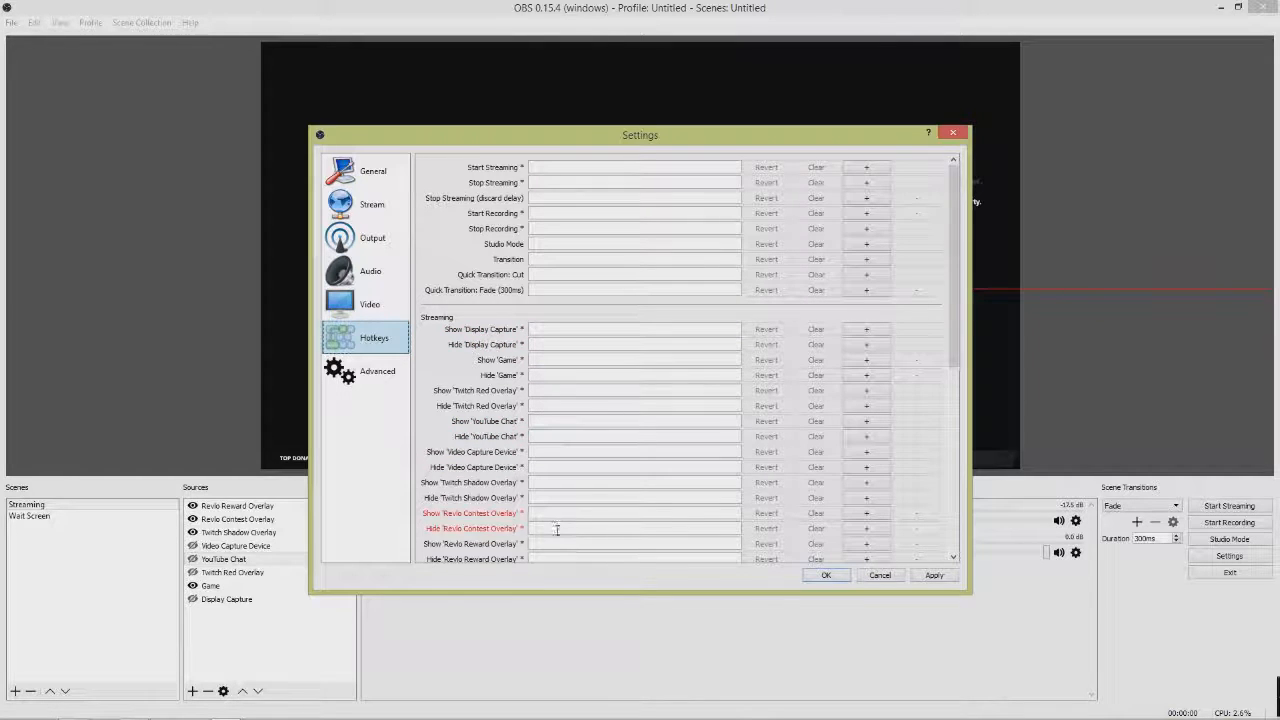
{"action": "left_click_drag", "start_coordinate": [955, 337], "coordinate": [955, 456]}
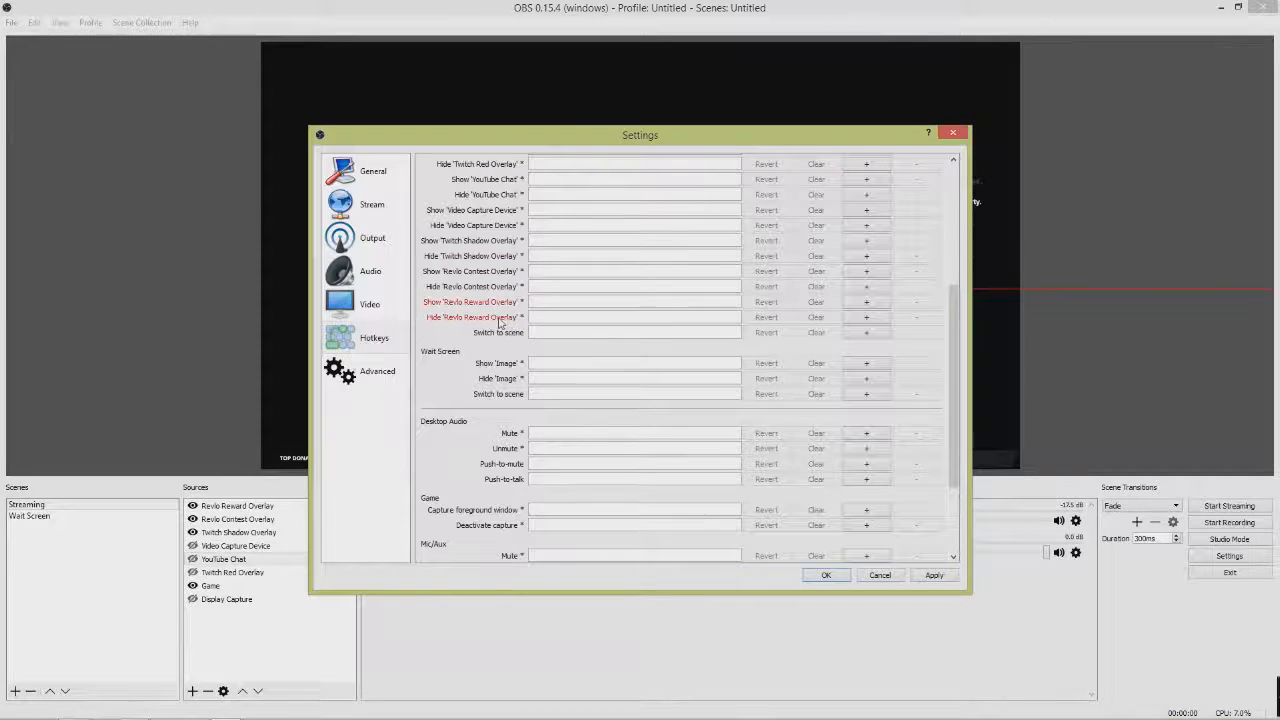
{"action": "left_click", "coordinate": [352, 180]}
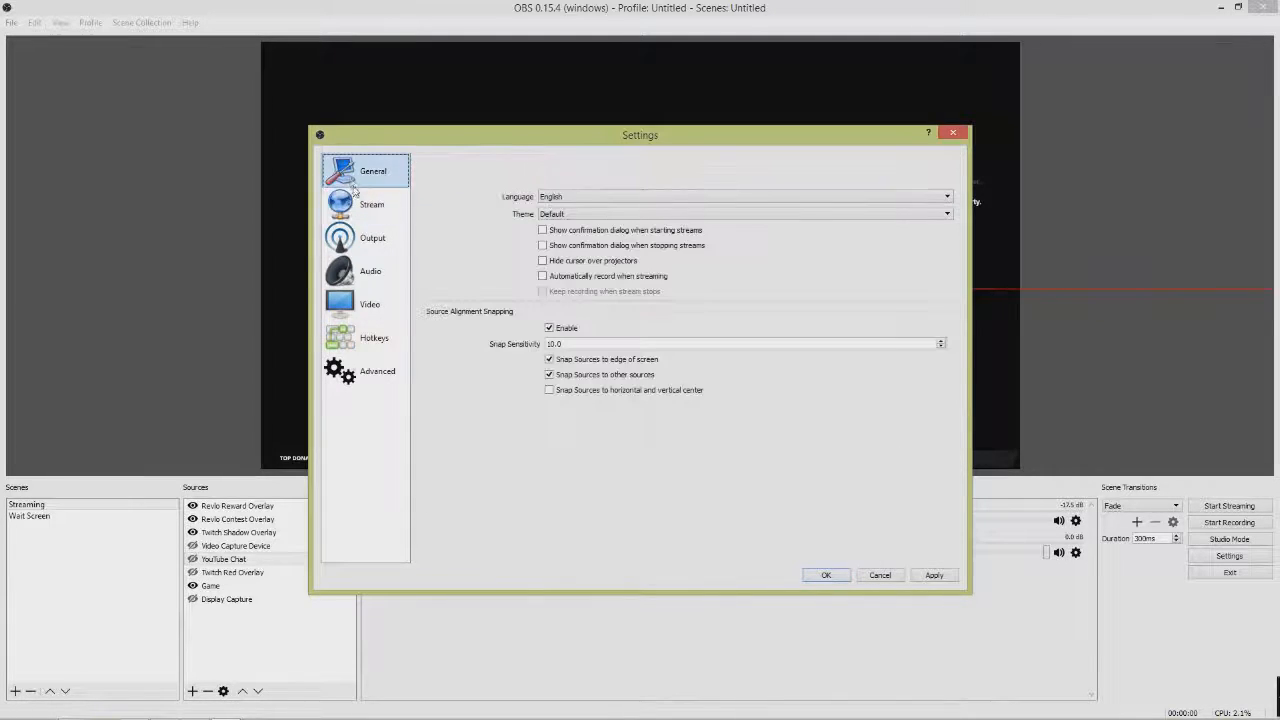
{"action": "left_click", "coordinate": [370, 339]}
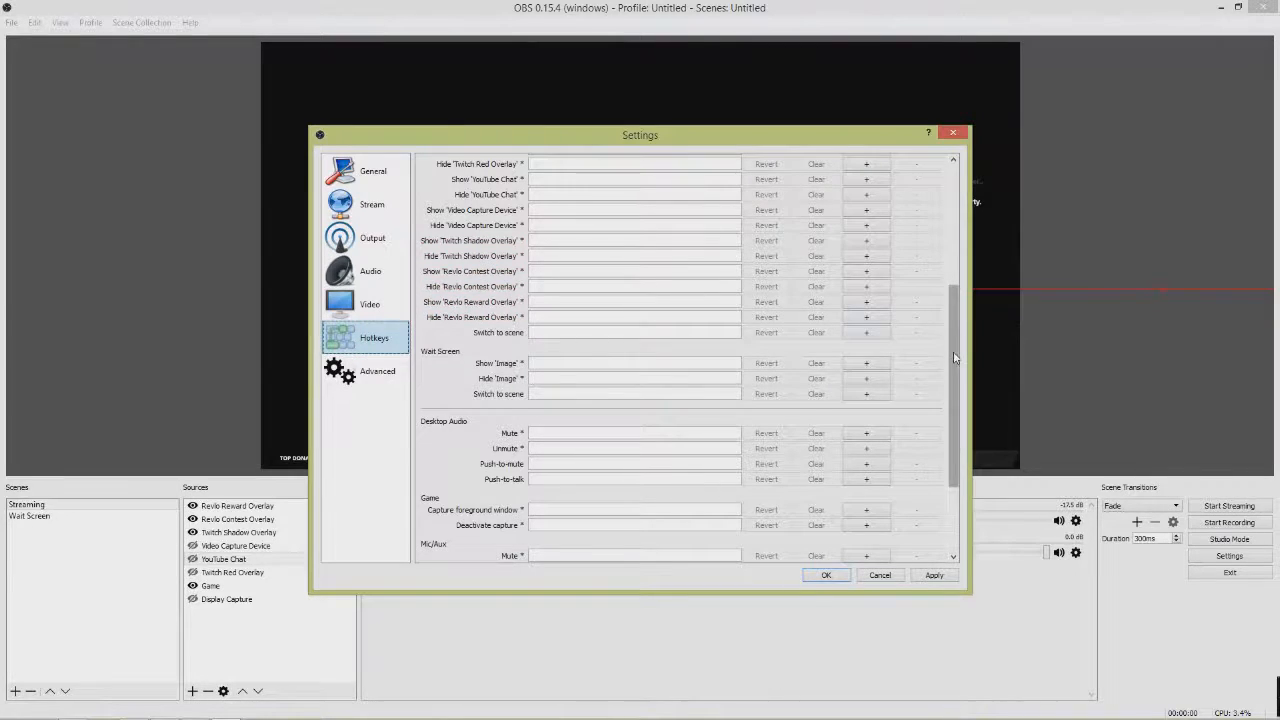
{"action": "scroll", "coordinate": [960, 298], "scroll_direction": "up", "scroll_amount": 2}
{"action": "left_click_drag", "start_coordinate": [960, 298], "coordinate": [958, 470]}
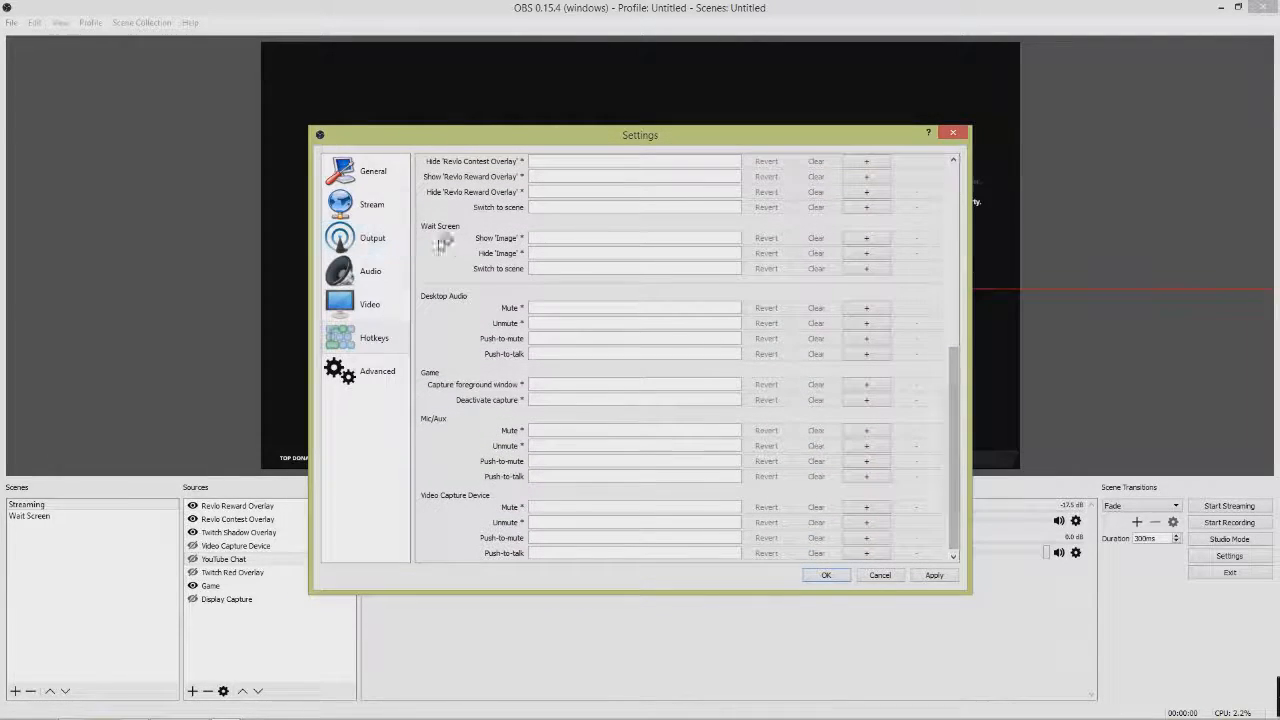
{"action": "left_click_drag", "start_coordinate": [958, 420], "coordinate": [958, 284]}
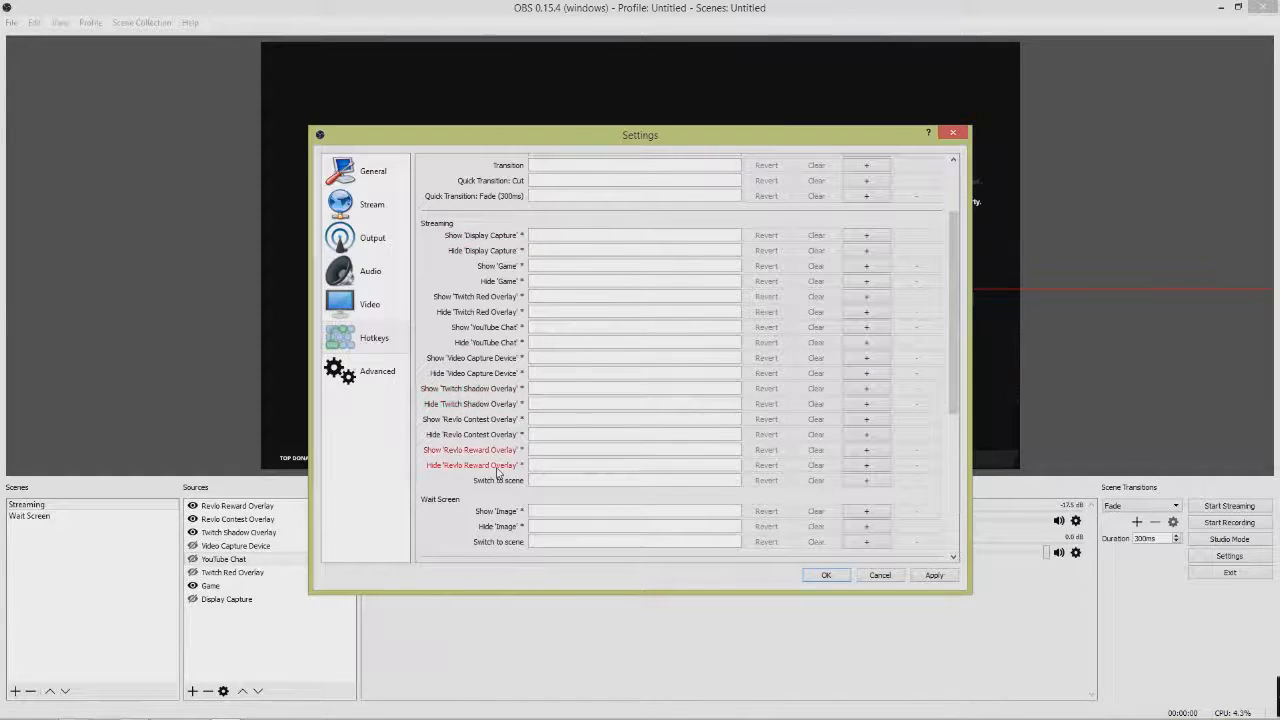
{"action": "scroll", "coordinate": [497, 300], "scroll_direction": "down", "scroll_amount": 3}
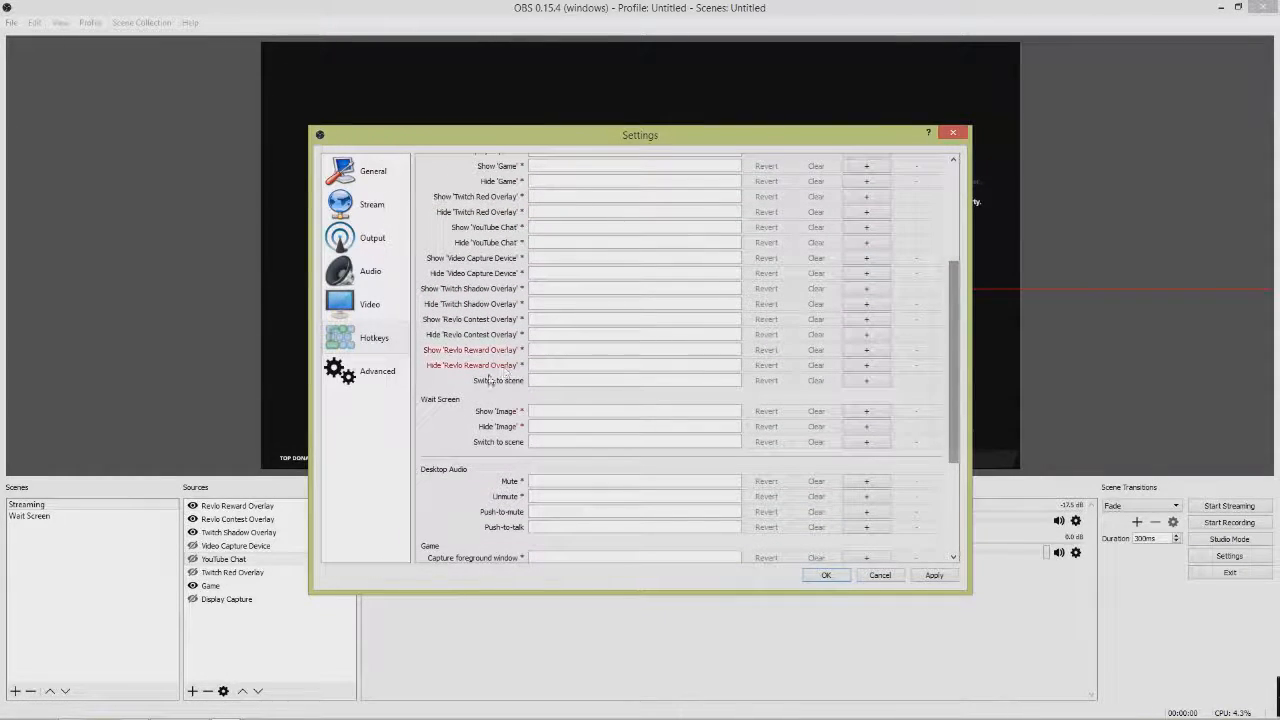
{"action": "left_click_drag", "start_coordinate": [958, 380], "coordinate": [961, 470]}
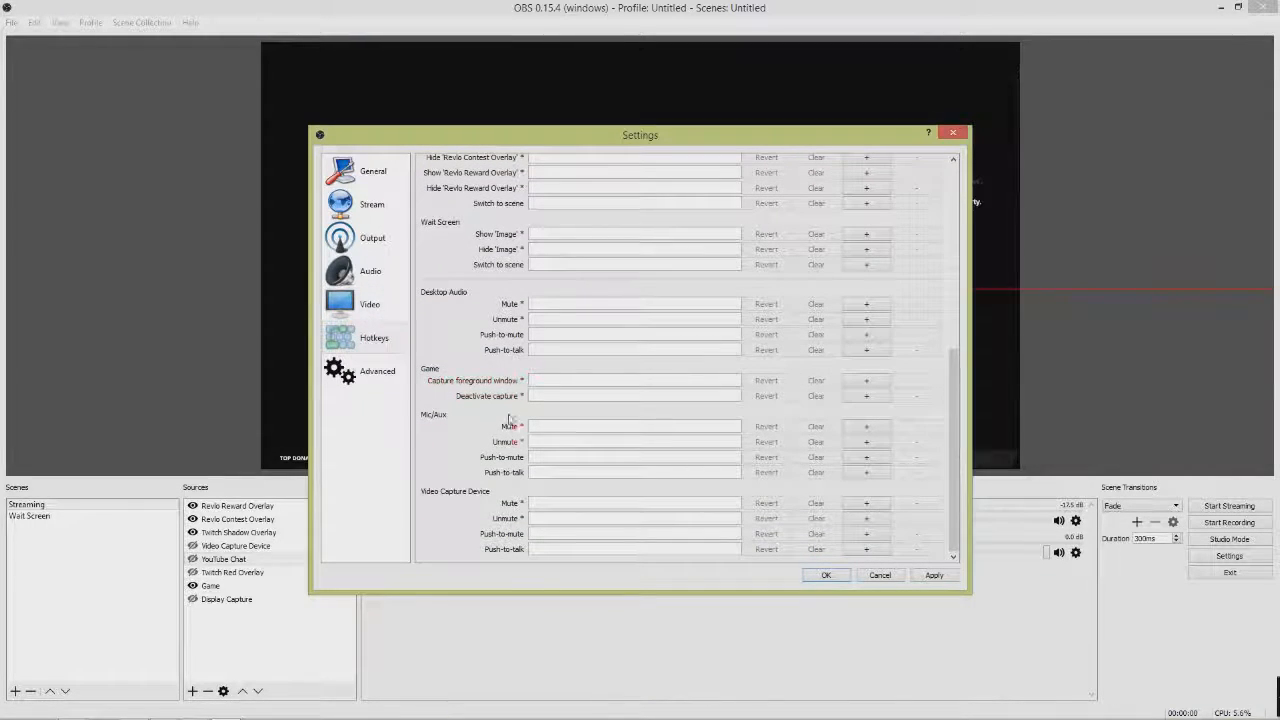
Review the Mic/Aux mute, unmute and push-to-mute hotkey fields without assigning any
{"action": "left_click", "coordinate": [369, 304]}
{"action": "left_click", "coordinate": [369, 271]}
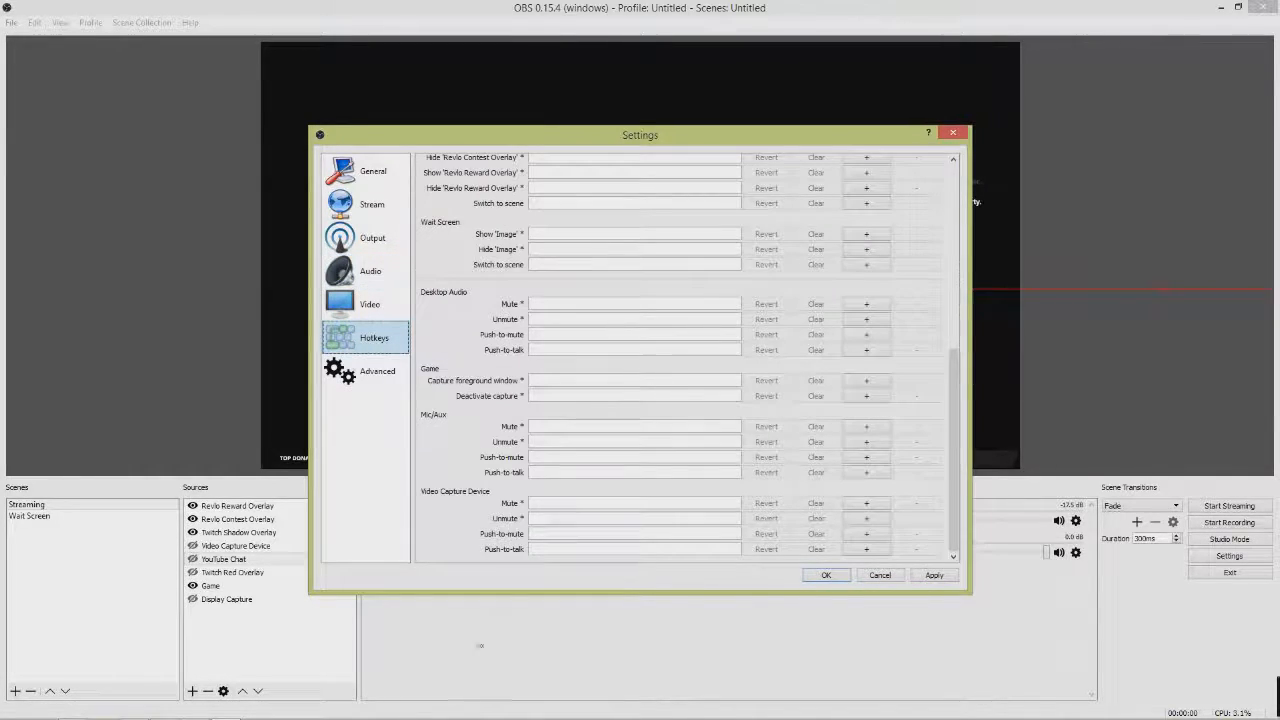
{"action": "left_click", "coordinate": [543, 427]}
{"action": "left_click", "coordinate": [543, 442]}
{"action": "left_click", "coordinate": [543, 457]}
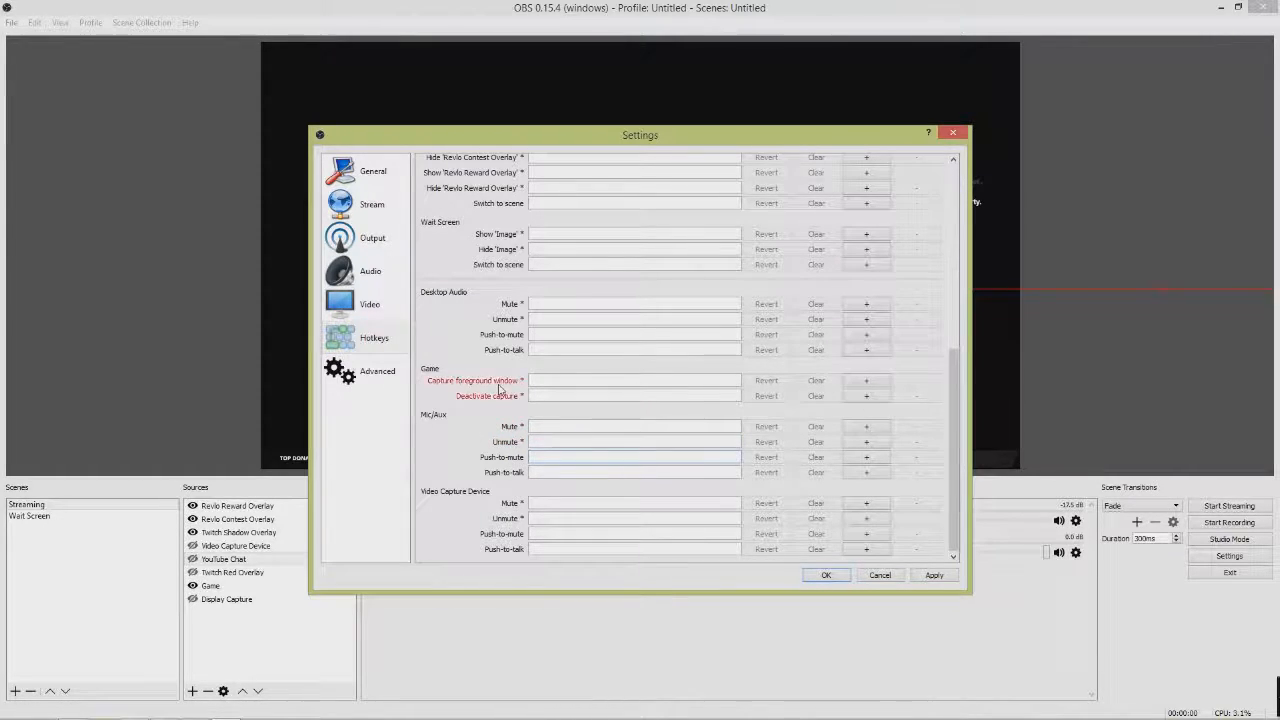
Open the advanced settings and review the recording filename format and the stream delay duration
{"action": "left_click", "coordinate": [370, 373]}
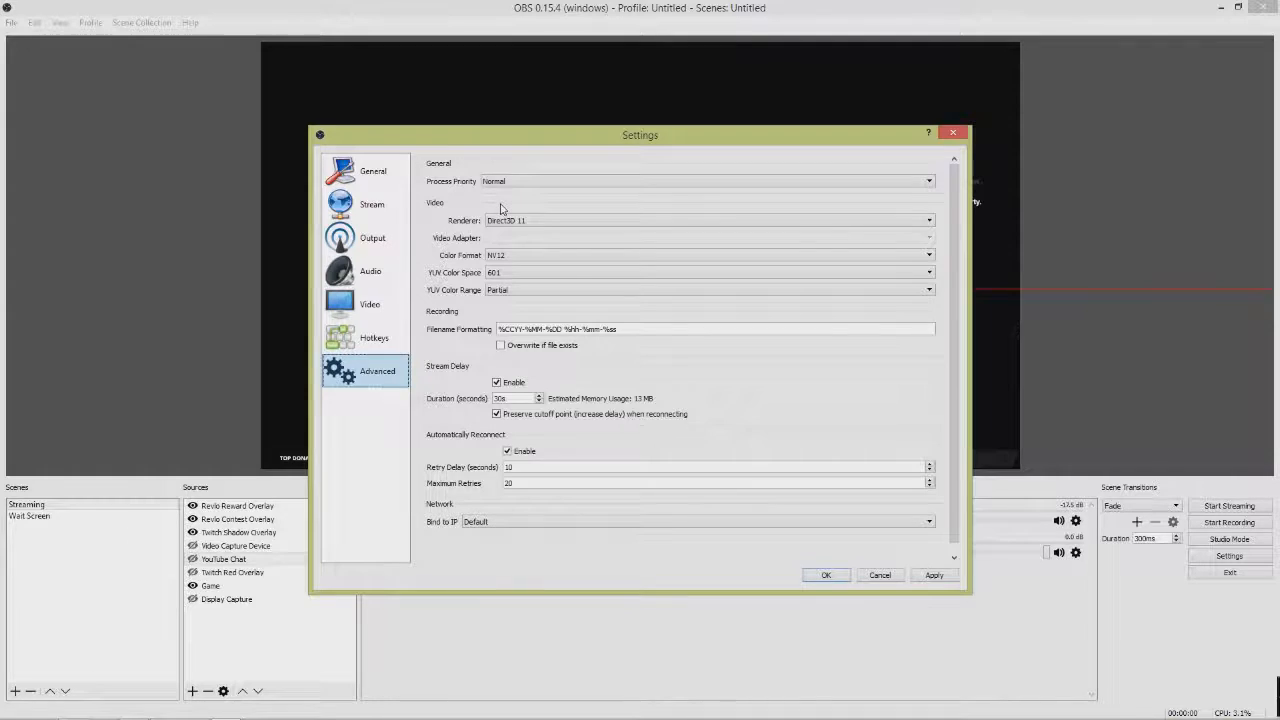
{"action": "left_click_drag", "start_coordinate": [628, 331], "coordinate": [660, 356]}
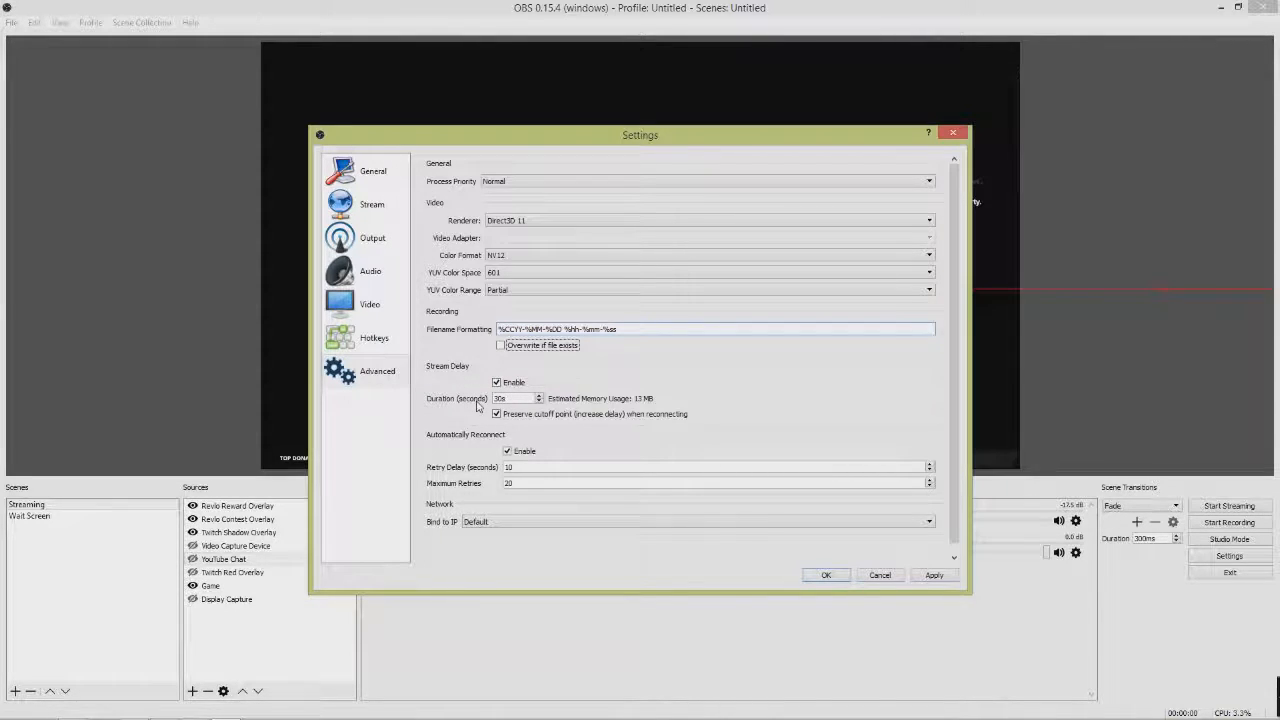
{"action": "left_click", "coordinate": [511, 400]}
Examine the network binding choices and bind the connection to the Ethernet address 192.168.1.67
{"action": "left_click", "coordinate": [490, 522]}
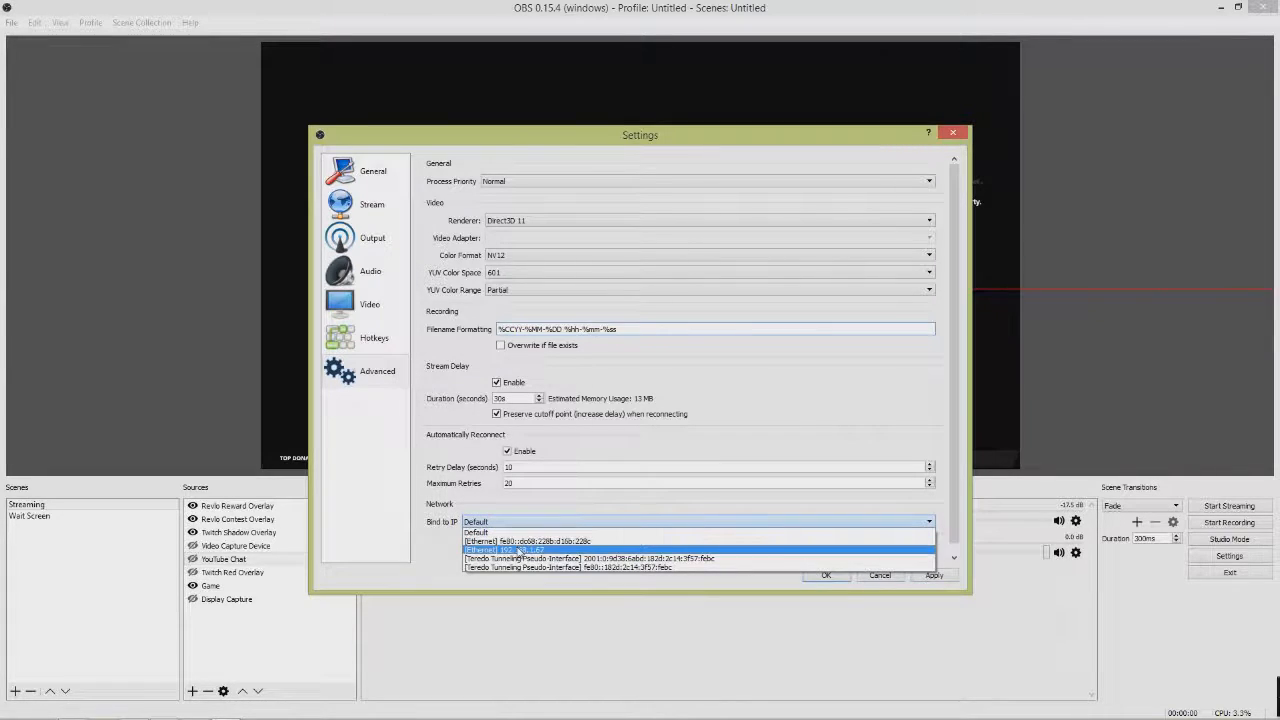
{"action": "left_click", "coordinate": [446, 553]}
{"action": "left_click", "coordinate": [490, 522]}
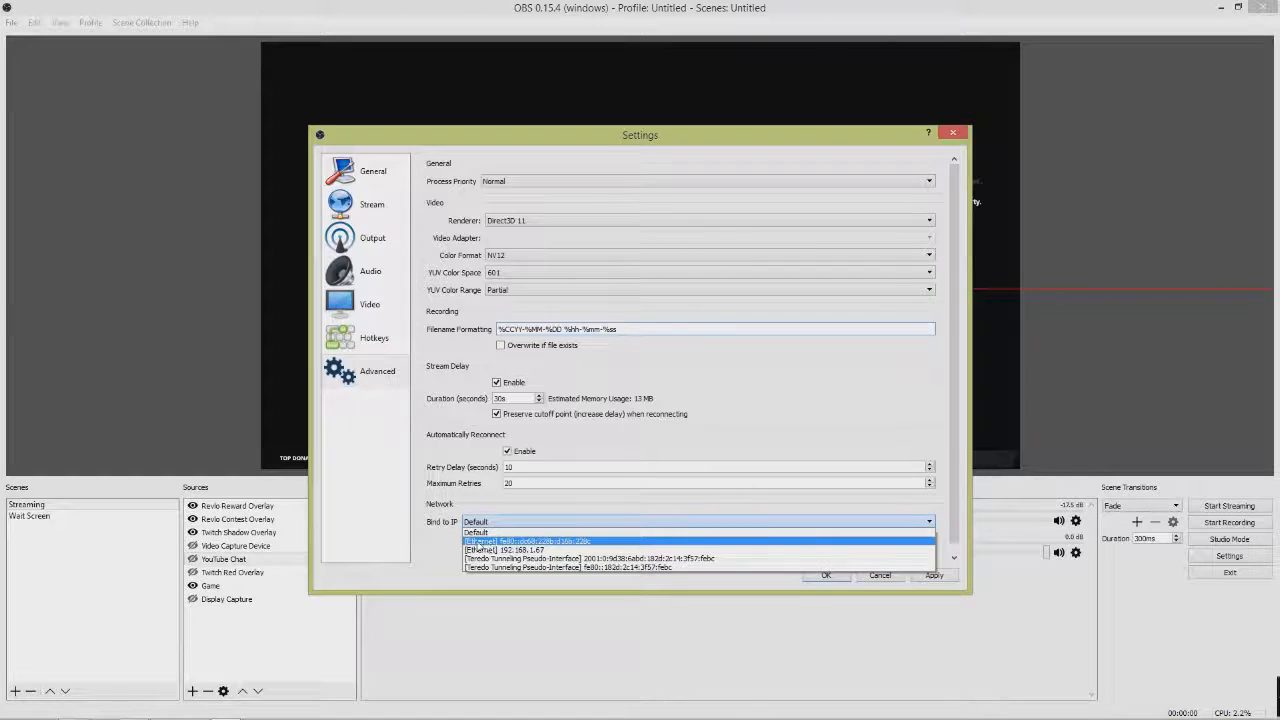
{"action": "left_click", "coordinate": [443, 540]}
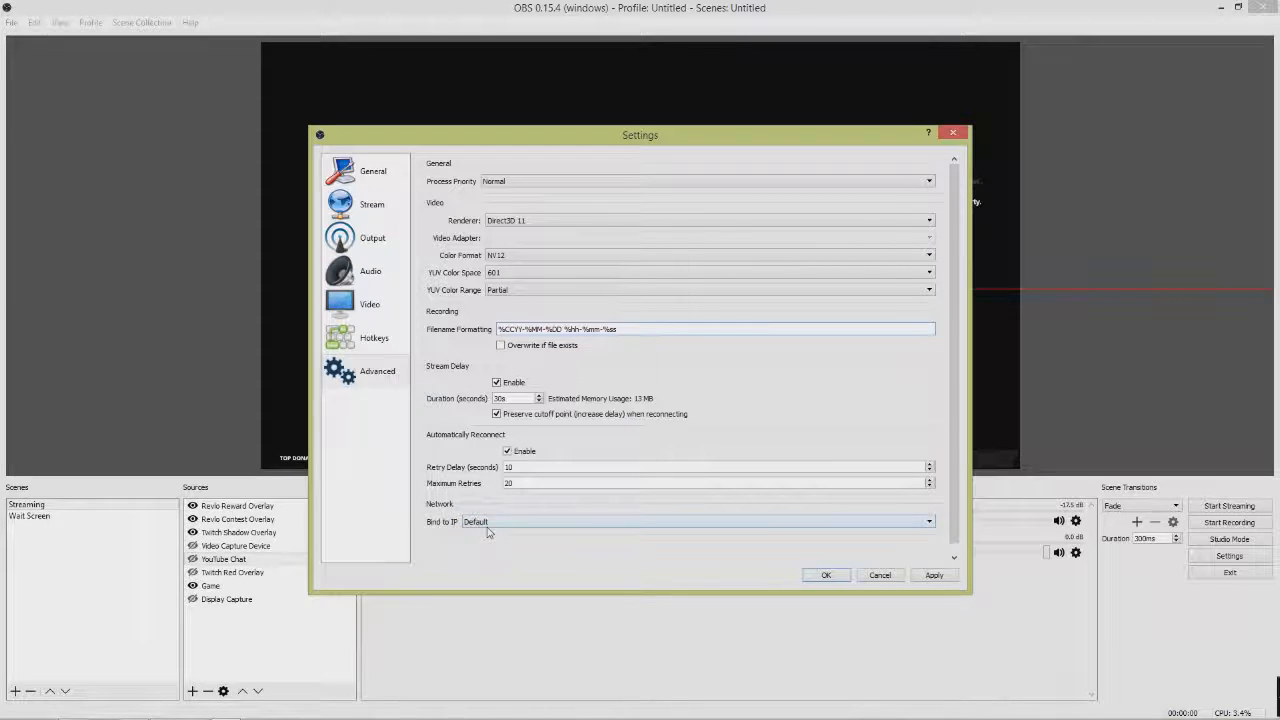
{"action": "left_click", "coordinate": [488, 526]}
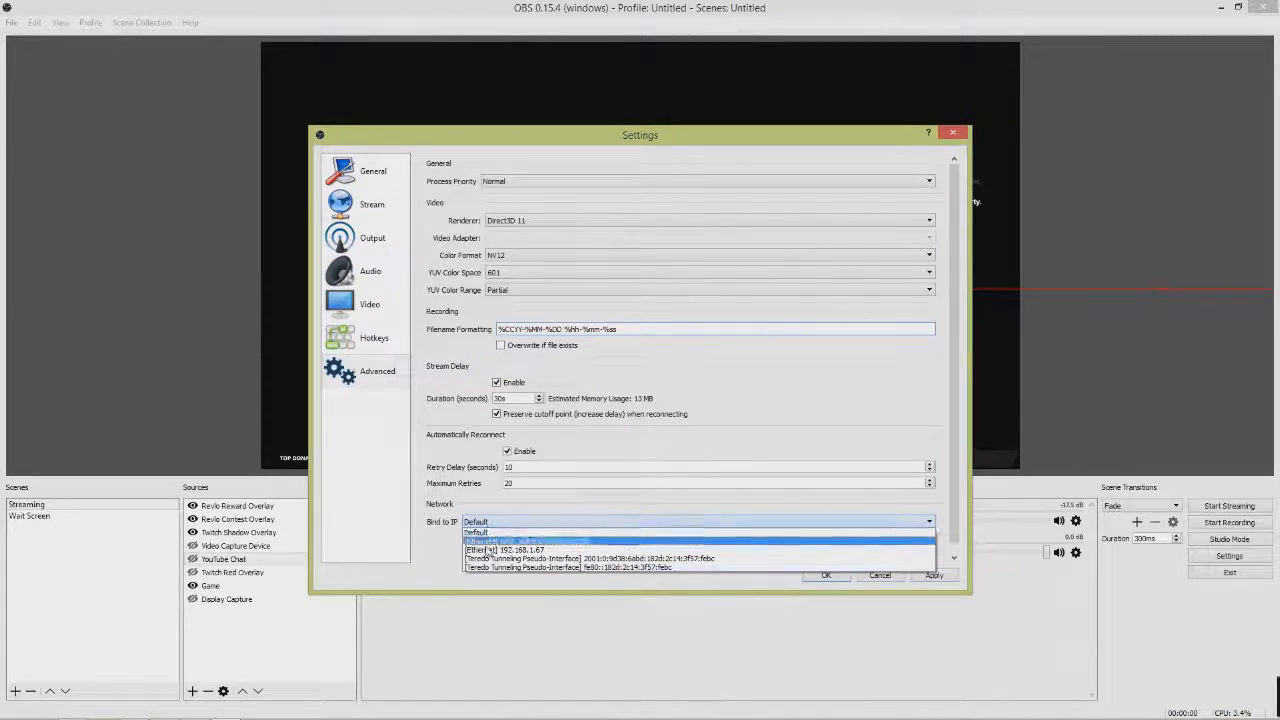
{"action": "left_click", "coordinate": [490, 549]}
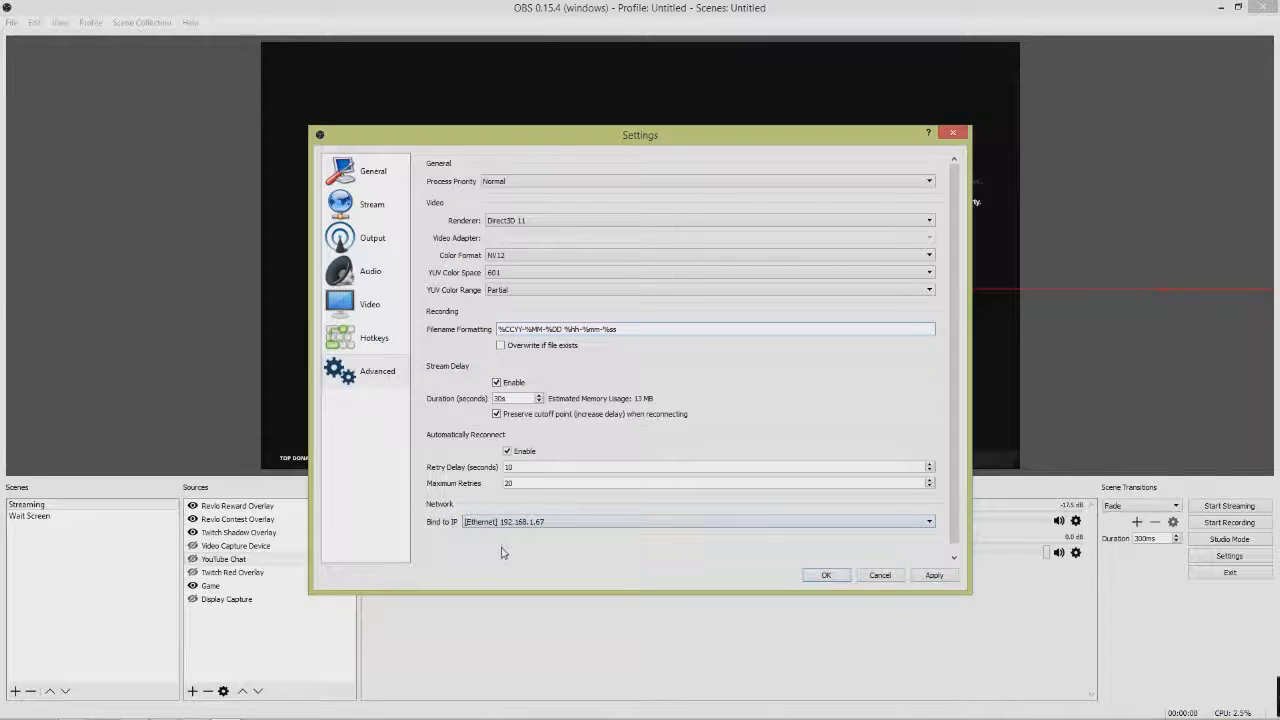
Restore the network IP binding to Default
{"action": "left_click", "coordinate": [488, 522]}
{"action": "left_click", "coordinate": [517, 531]}
{"action": "left_click", "coordinate": [517, 524]}
{"action": "left_click", "coordinate": [518, 529]}
{"action": "left_click", "coordinate": [494, 527]}
{"action": "left_click", "coordinate": [443, 549]}
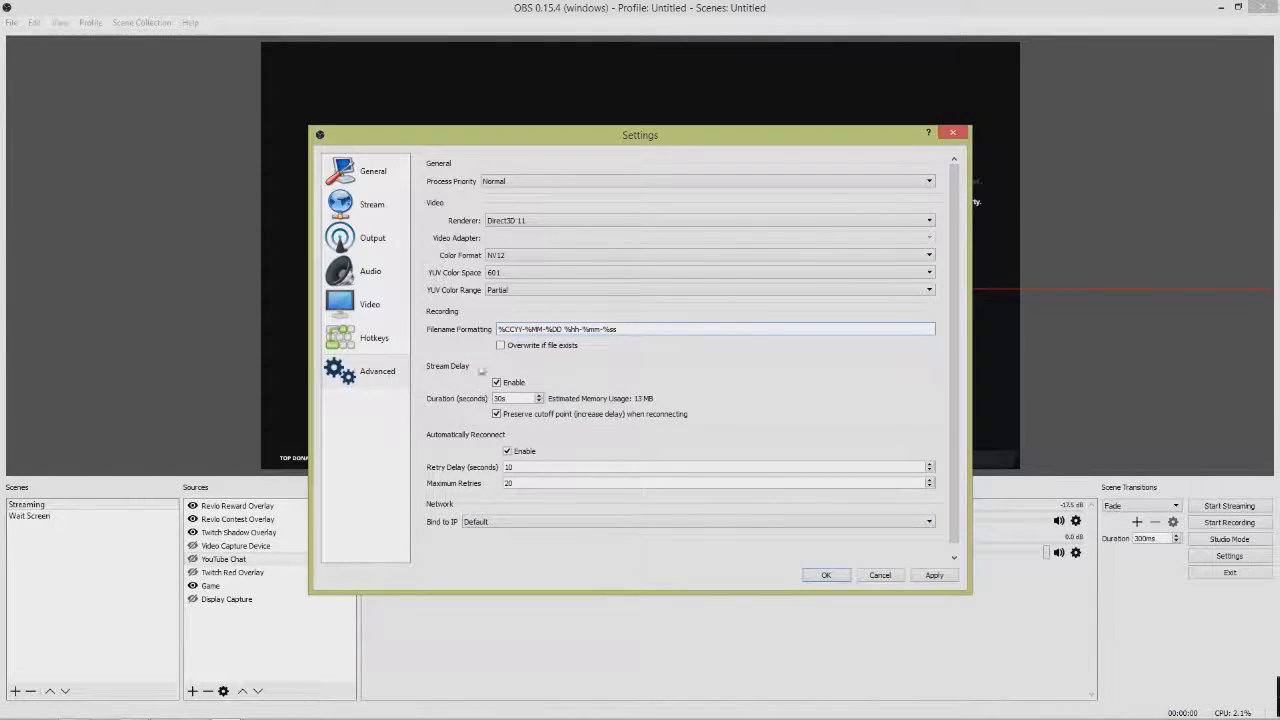
Review the renderer, color format and process priority options, and close the settings without applying changes
{"action": "left_click", "coordinate": [490, 221]}
{"action": "left_click", "coordinate": [488, 219]}
{"action": "left_click", "coordinate": [496, 216]}
{"action": "left_click", "coordinate": [499, 218]}
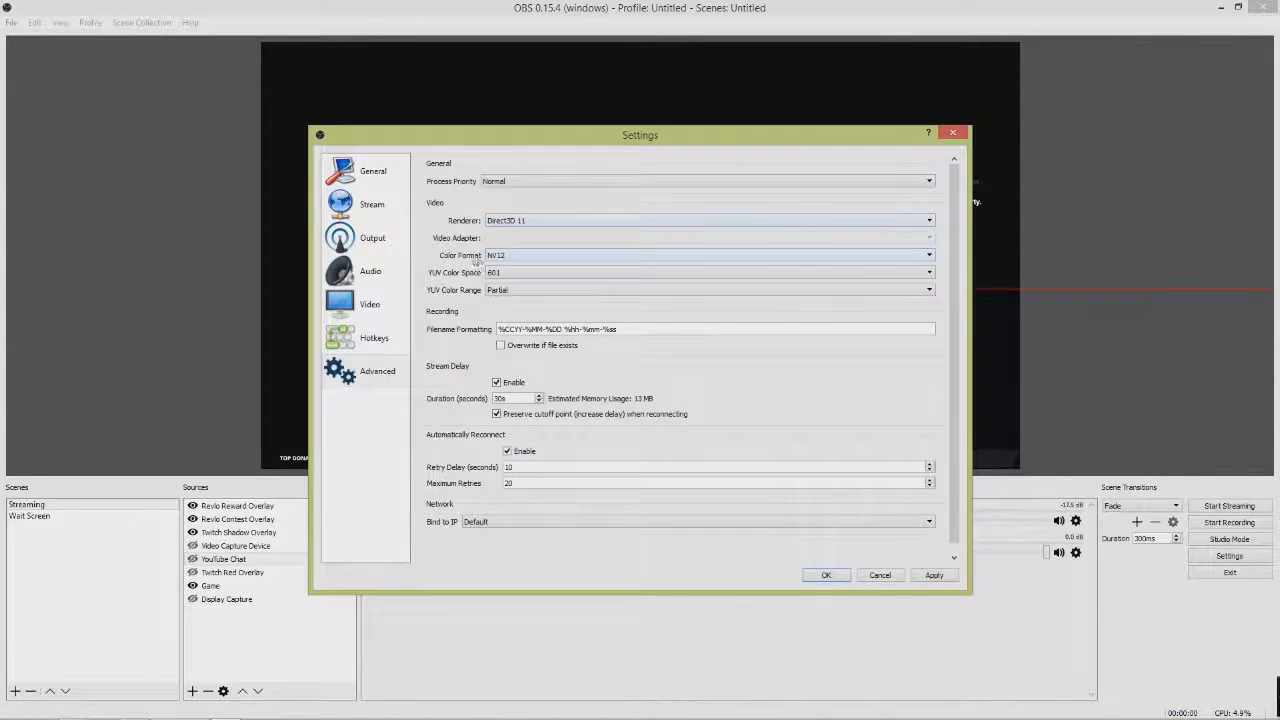
{"action": "left_click", "coordinate": [504, 257]}
{"action": "left_click", "coordinate": [497, 264]}
{"action": "left_click", "coordinate": [516, 185]}
{"action": "left_click", "coordinate": [437, 206]}
{"action": "left_click", "coordinate": [399, 374]}
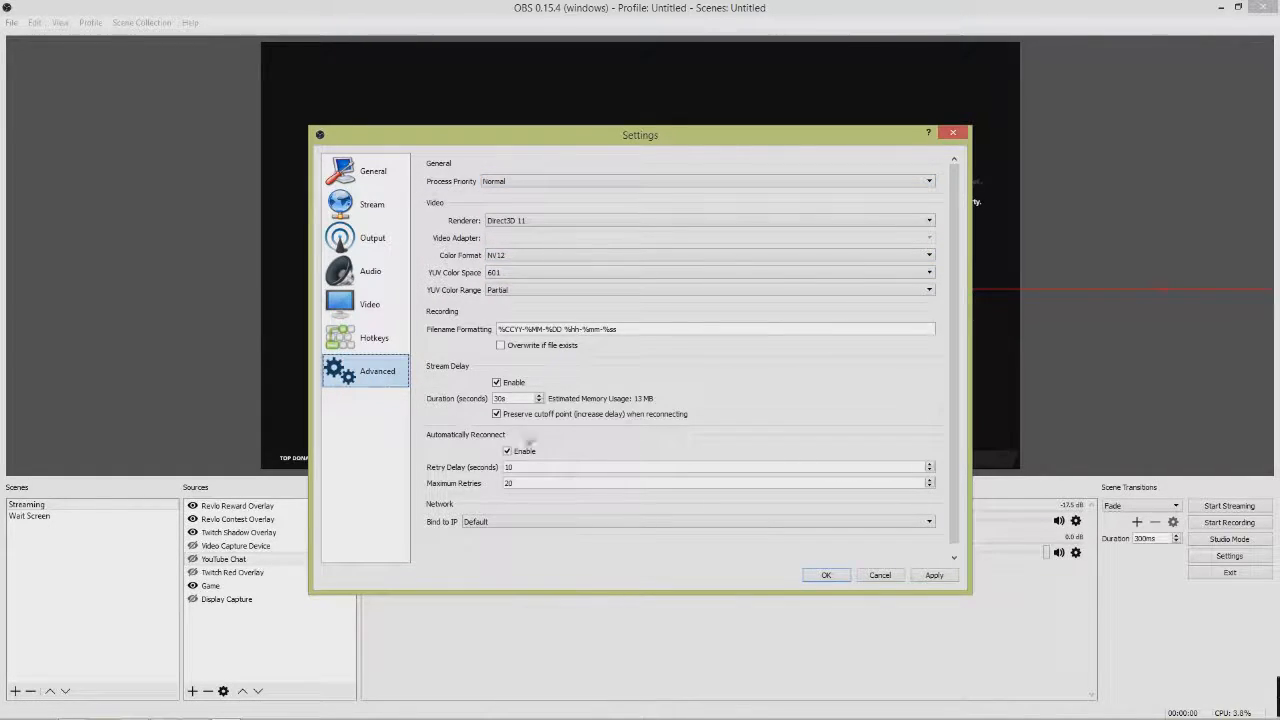
{"action": "left_click", "coordinate": [898, 580]}
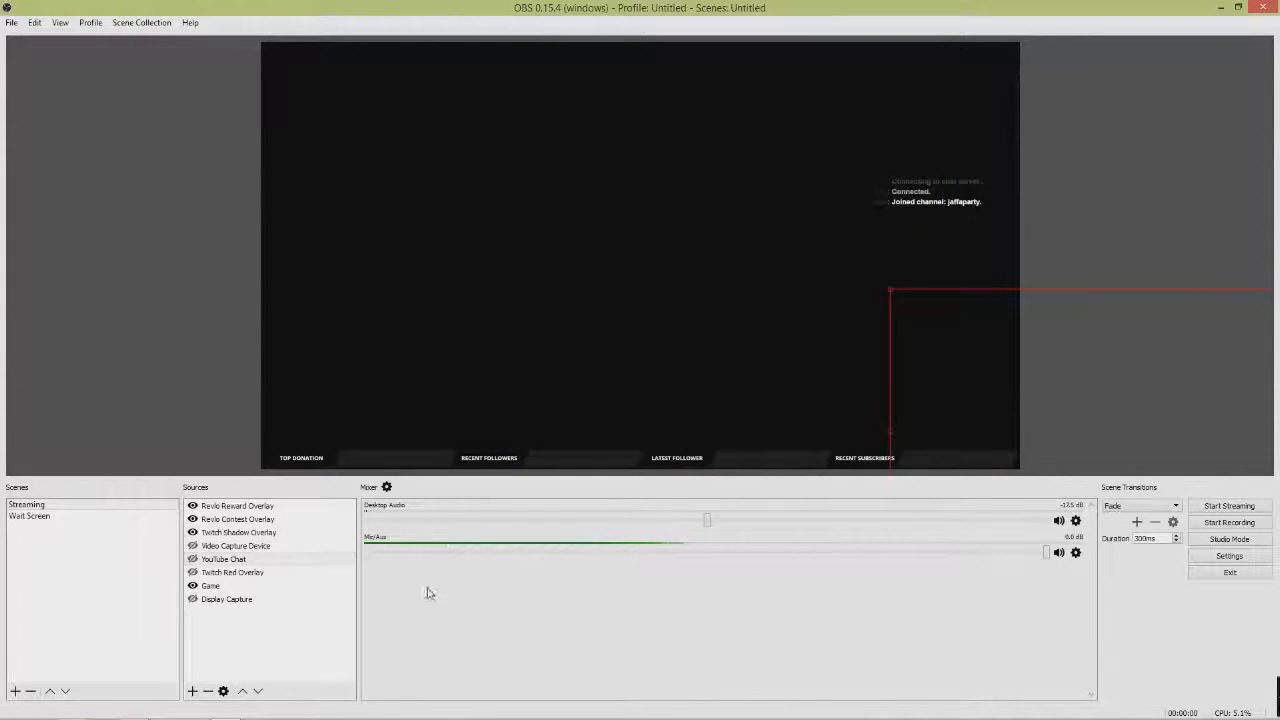
Add a scene named A SCENE and view the source types that can be added to it
{"action": "left_click", "coordinate": [232, 655]}
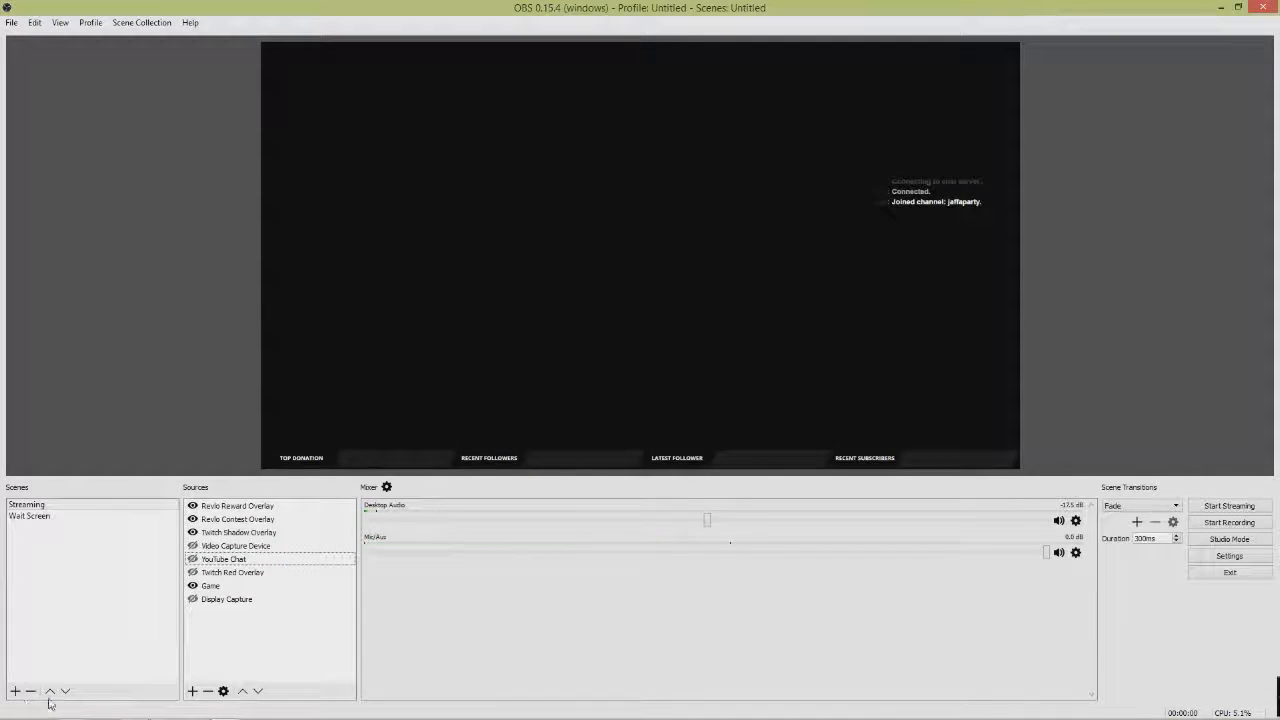
{"action": "left_click", "coordinate": [15, 691]}
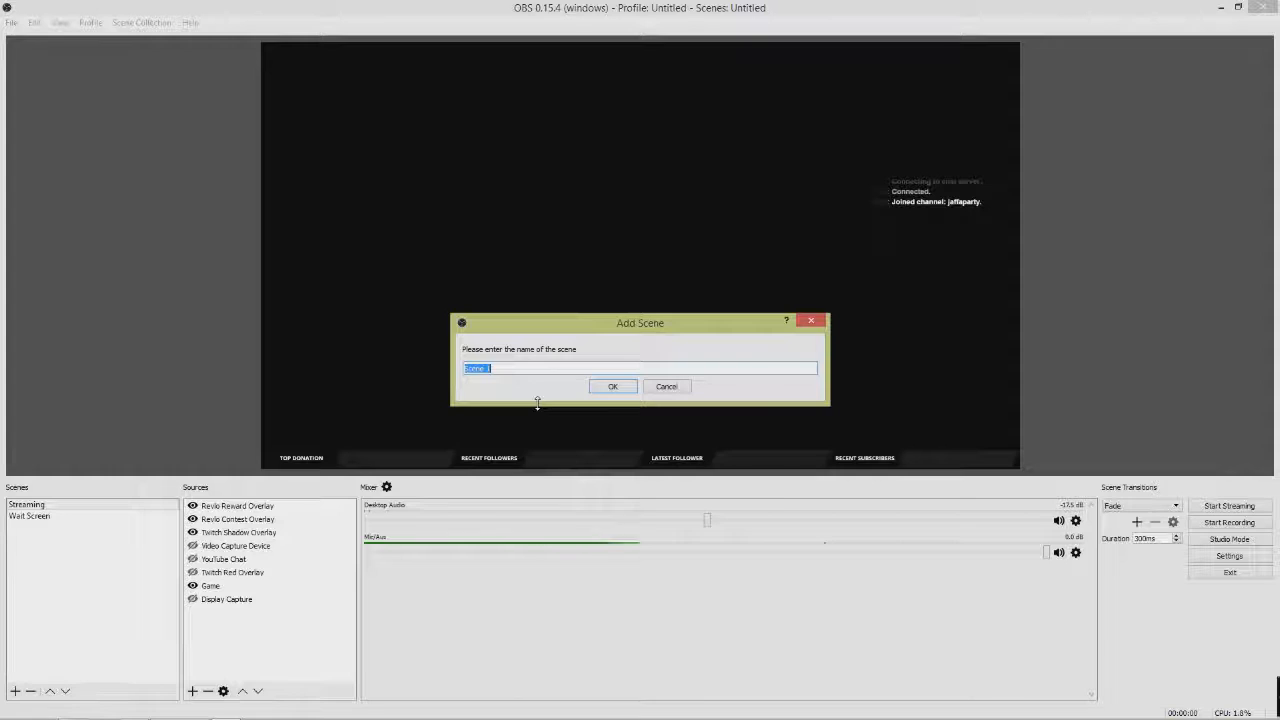
{"action": "type", "text": "A SCENE"}
{"action": "key", "text": "Return"}
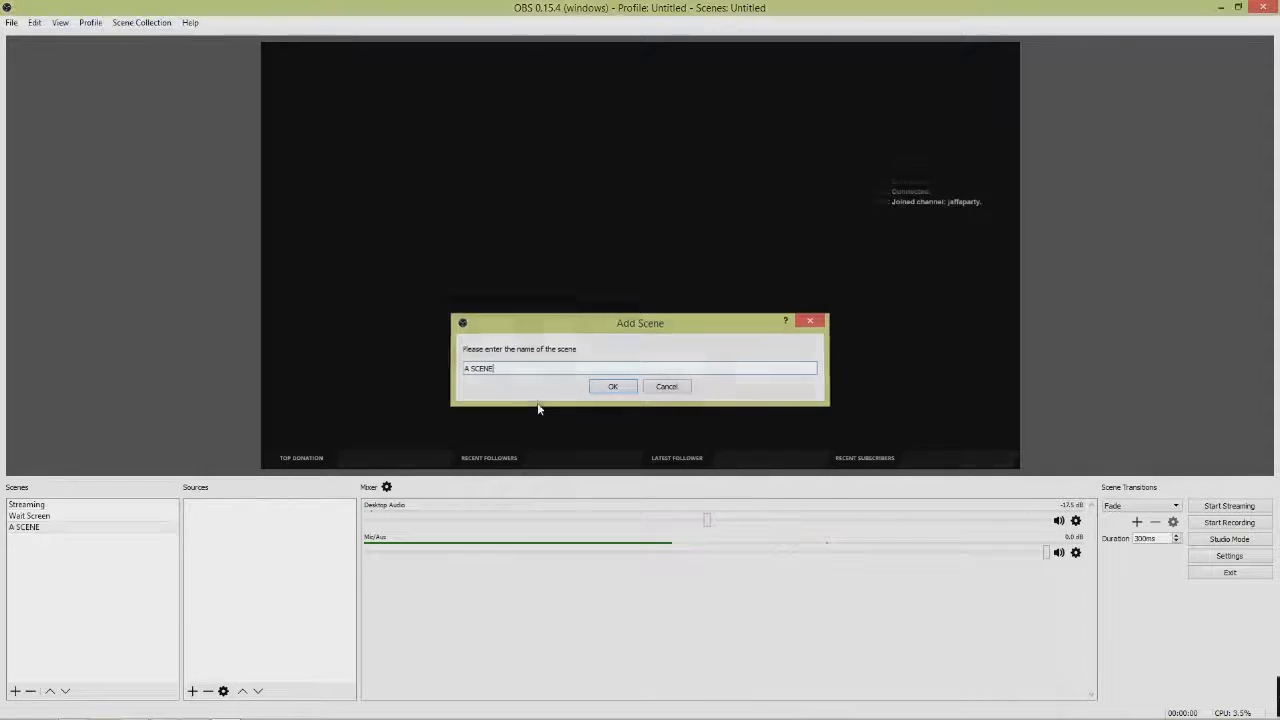
{"action": "right_click", "coordinate": [218, 531]}
{"action": "mouse_move", "coordinate": [260, 537]}
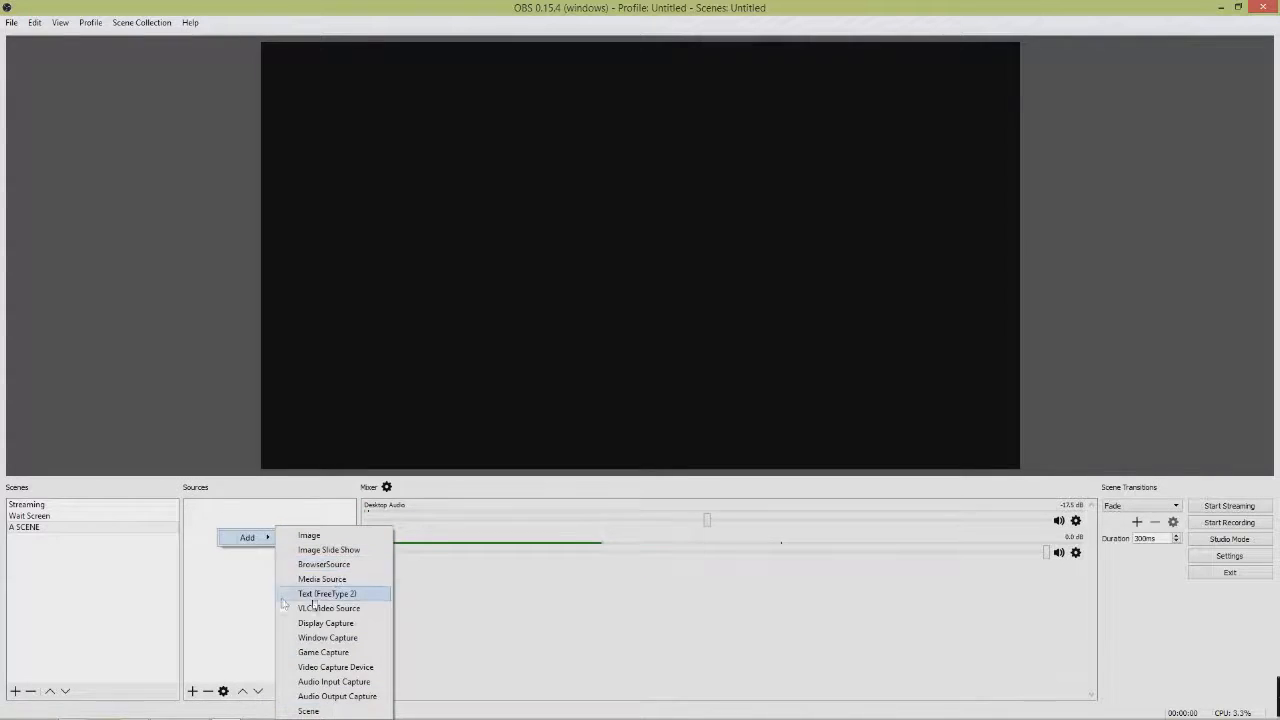
{"action": "left_click", "coordinate": [55, 543]}
Remove the A SCENE scene and return to the Streaming scene
{"action": "right_click", "coordinate": [40, 527]}
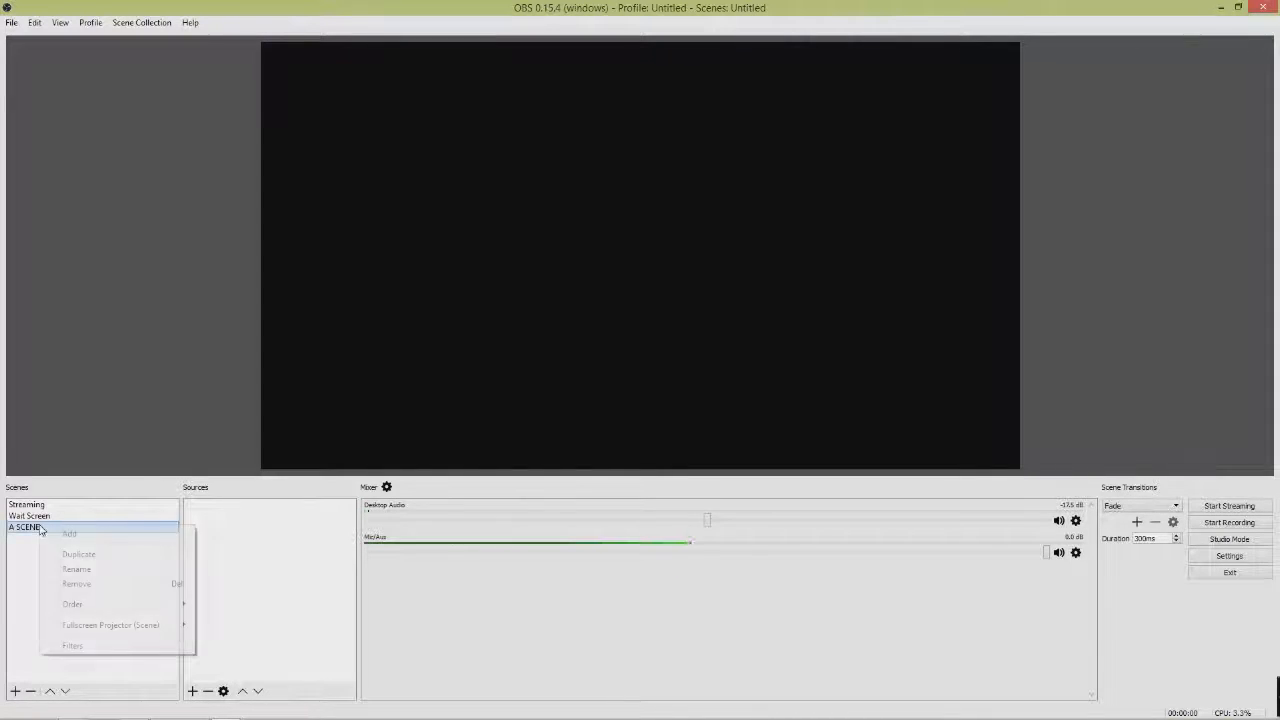
{"action": "left_click", "coordinate": [80, 584]}
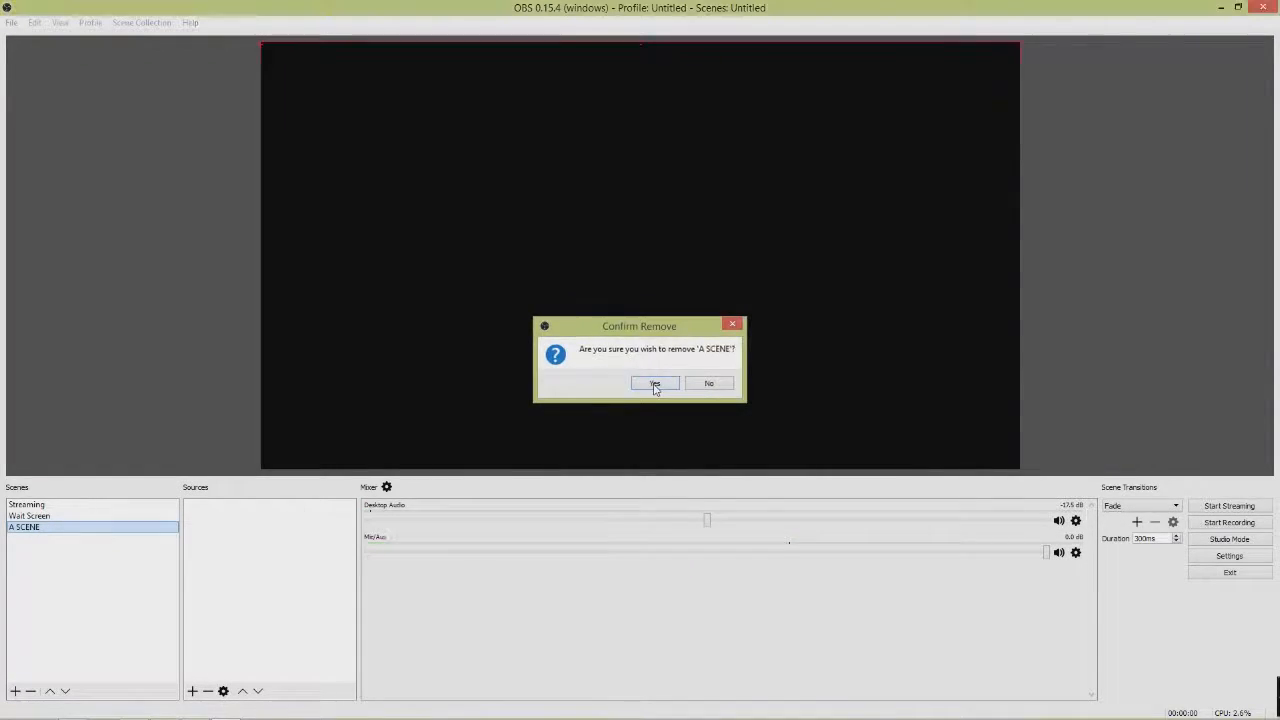
{"action": "left_click", "coordinate": [654, 384]}
{"action": "key", "text": "Up"}
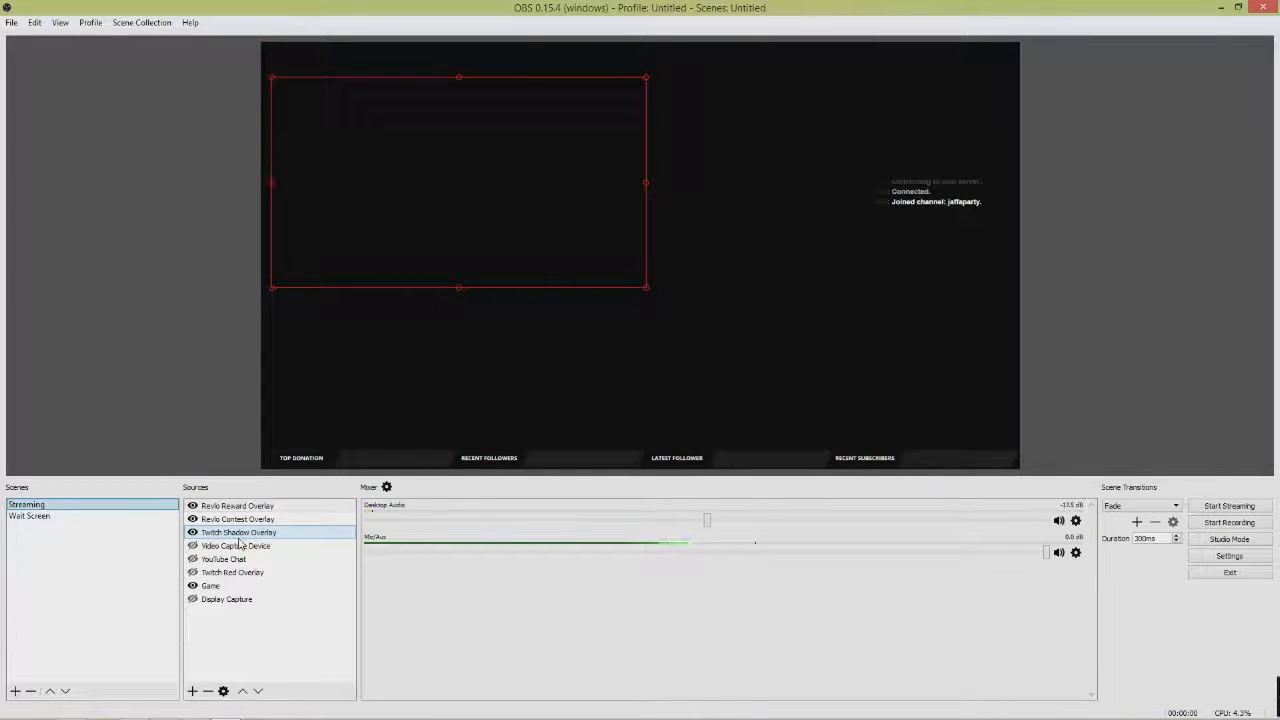
Inspect the Revlo Reward Overlay source's URL and size properties, and close them without changes
{"action": "left_click", "coordinate": [240, 545]}
{"action": "left_click", "coordinate": [224, 560]}
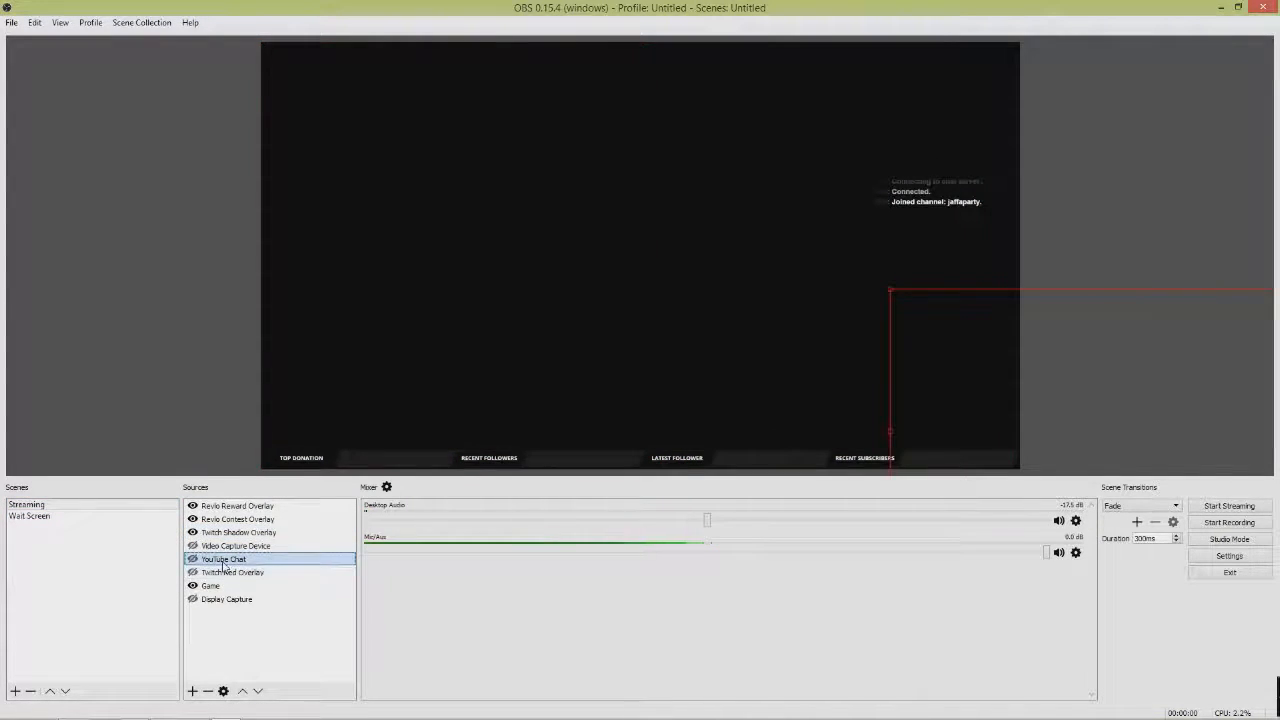
{"action": "left_click", "coordinate": [232, 506]}
{"action": "right_click", "coordinate": [232, 506]}
{"action": "left_click", "coordinate": [265, 675]}
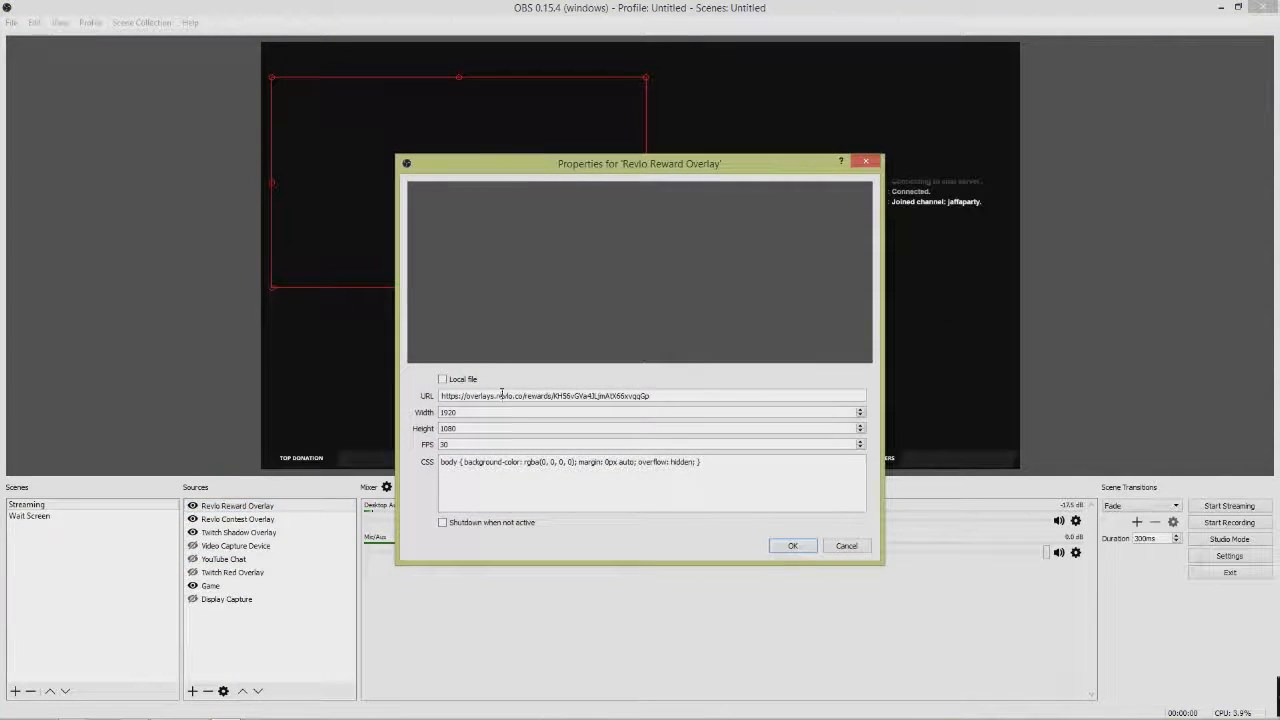
{"action": "left_click", "coordinate": [846, 545]}
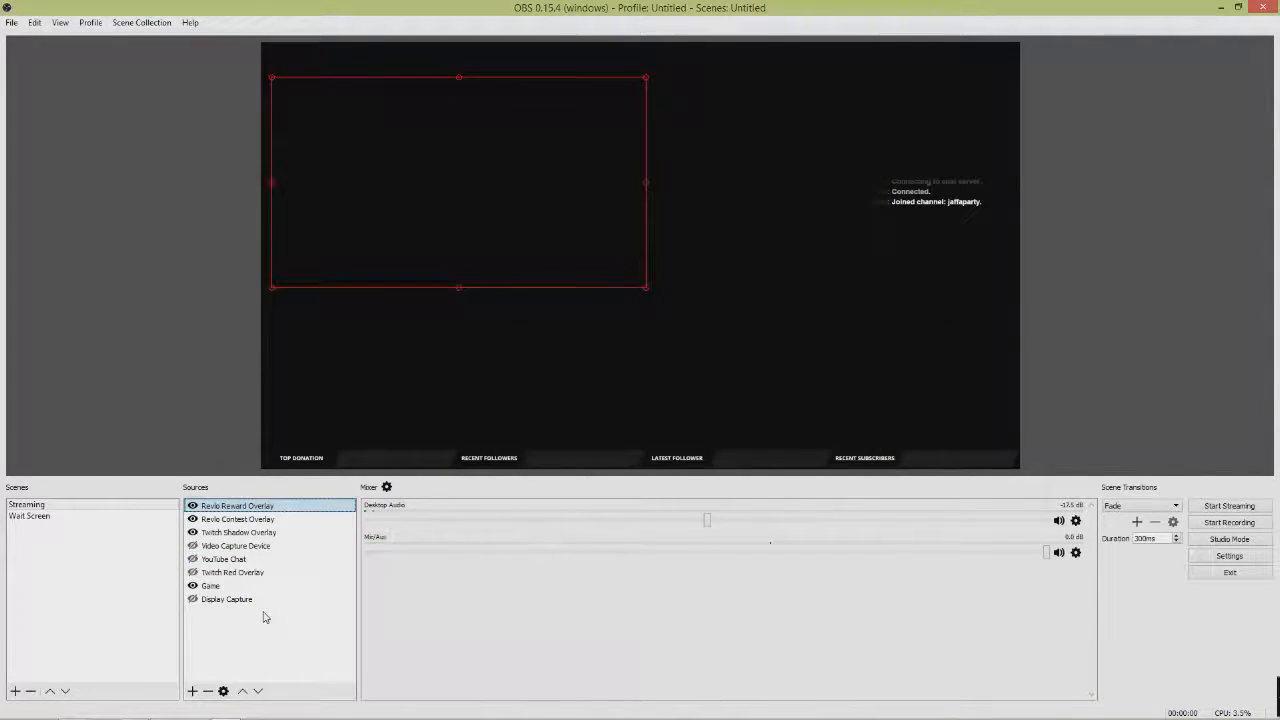
{"action": "right_click", "coordinate": [264, 614]}
{"action": "mouse_move", "coordinate": [293, 621]}
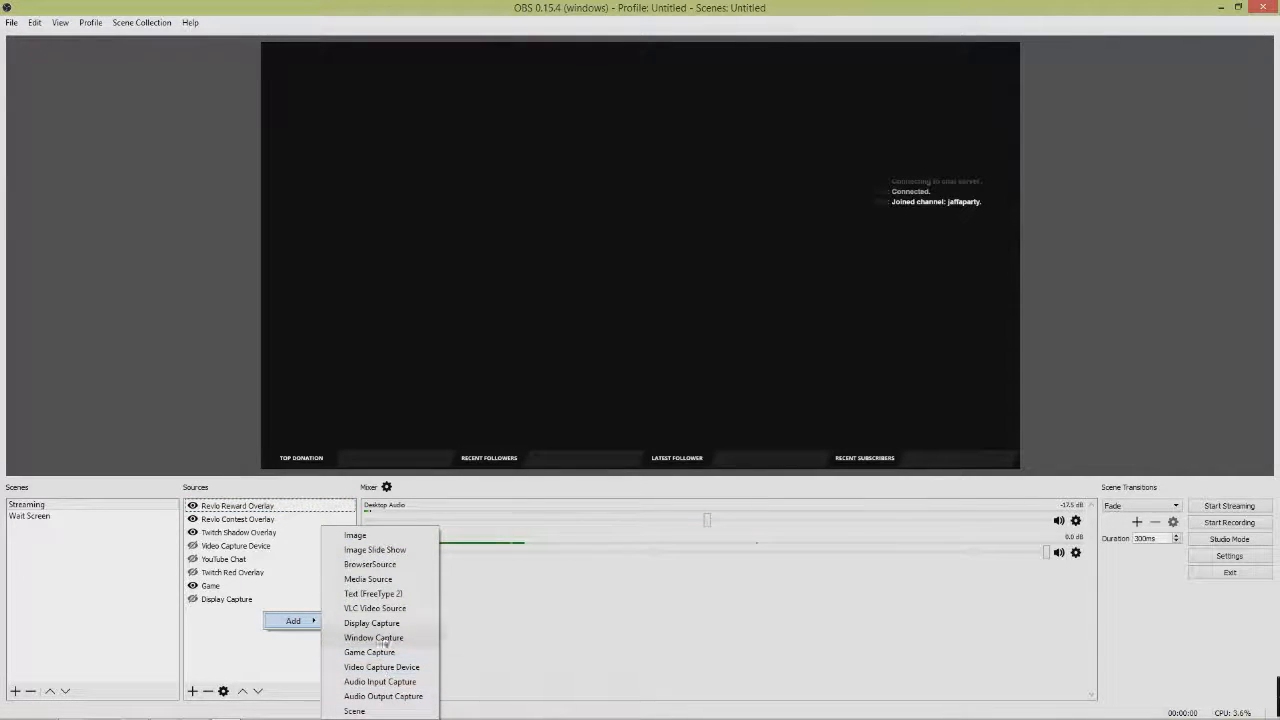
{"action": "left_click", "coordinate": [370, 565]}
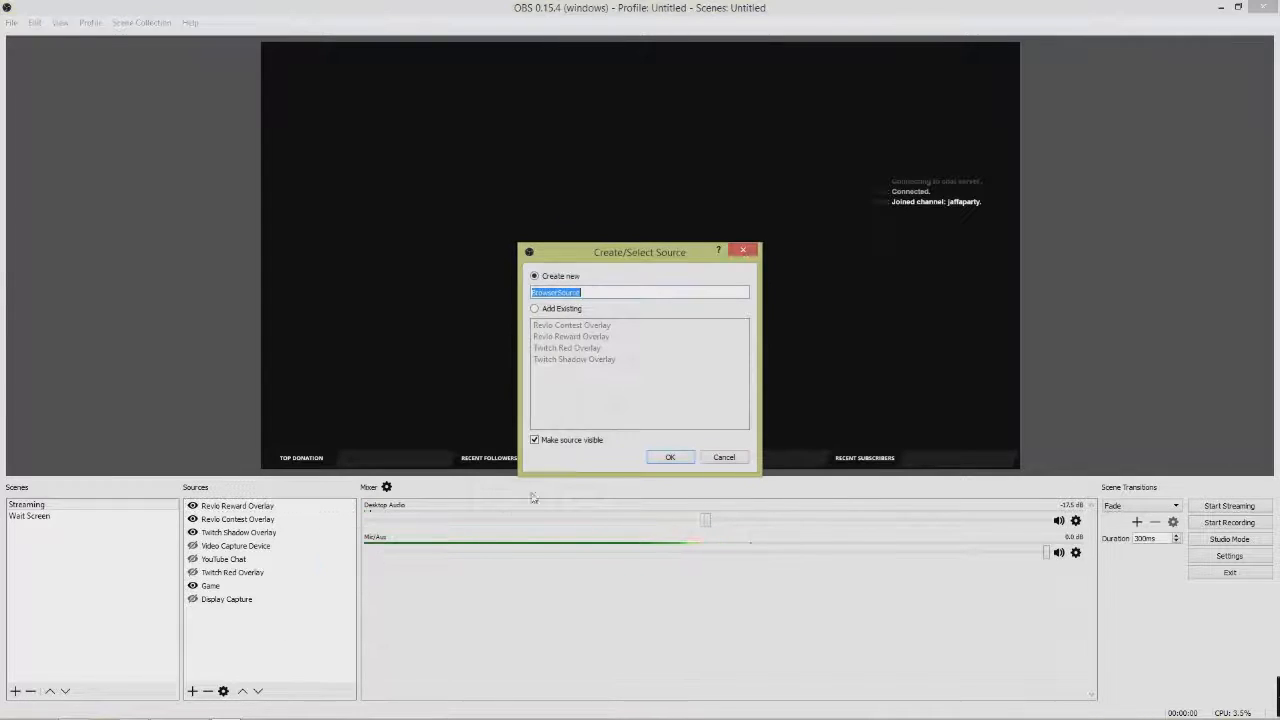
{"action": "left_click", "coordinate": [724, 457]}
{"action": "right_click", "coordinate": [230, 638]}
{"action": "mouse_move", "coordinate": [255, 646]}
{"action": "left_click", "coordinate": [335, 577]}
{"action": "left_click", "coordinate": [669, 455]}
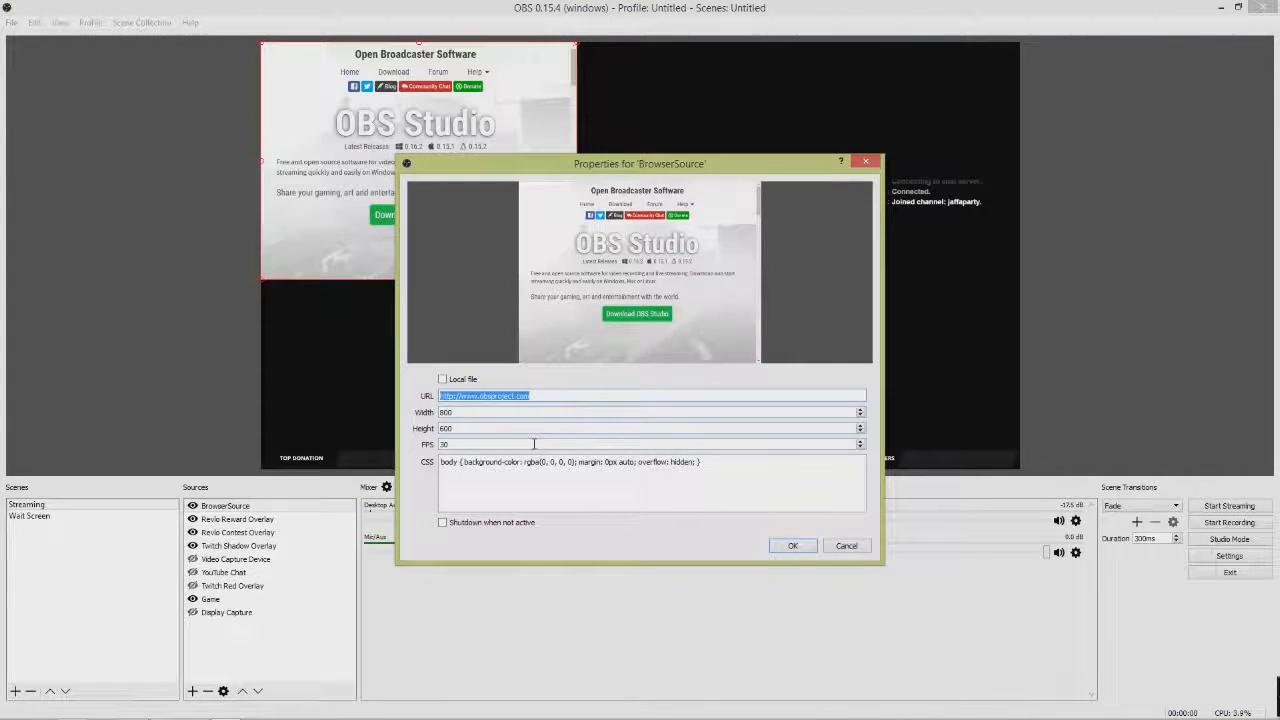
{"action": "type", "text": "http://www.youtube.co"}
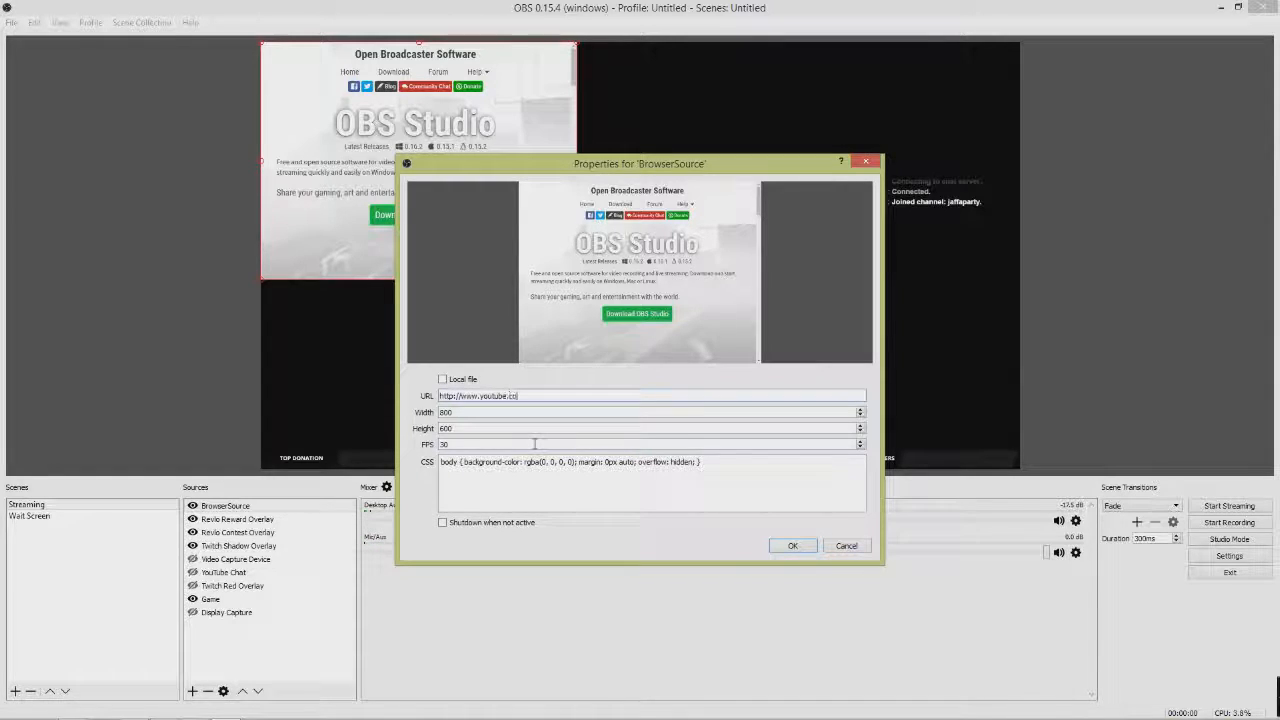
{"action": "type", "text": "m/JaffaParty"}
{"action": "left_click", "coordinate": [776, 545]}
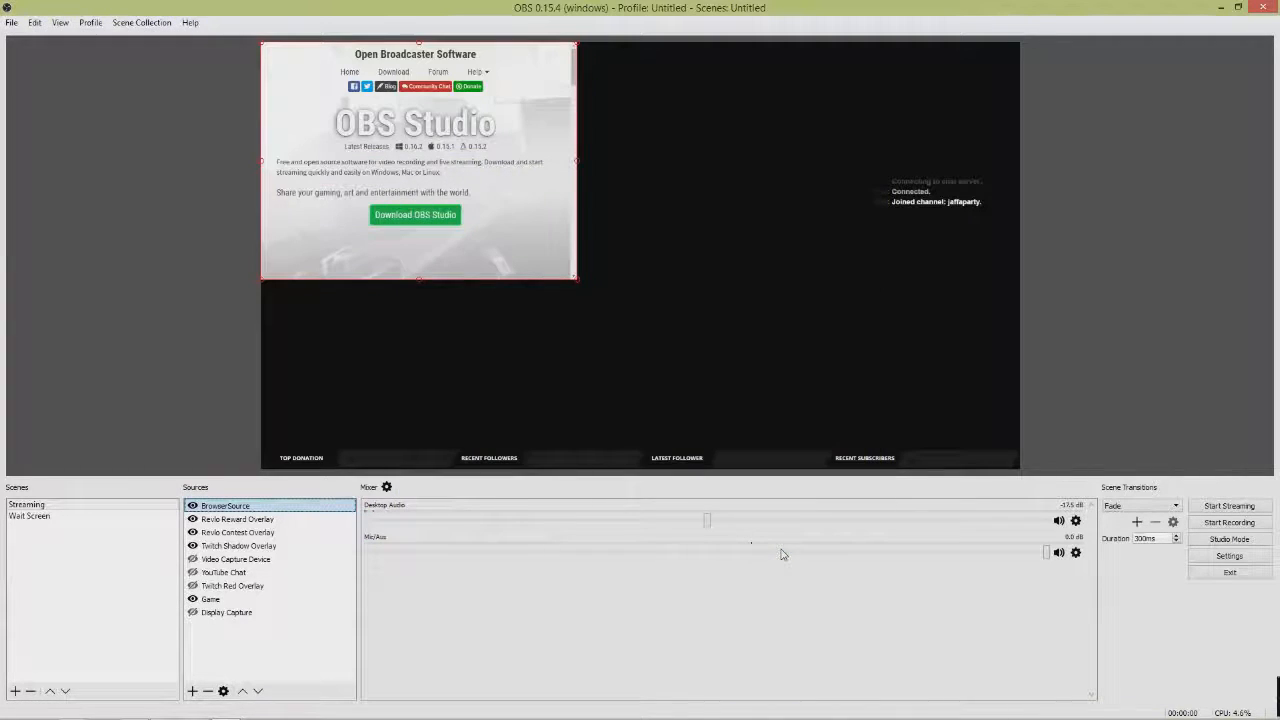
Enlarge the YouTube browser source in the preview from its lower corner to about two thirds of the canvas width
{"action": "right_click", "coordinate": [272, 507]}
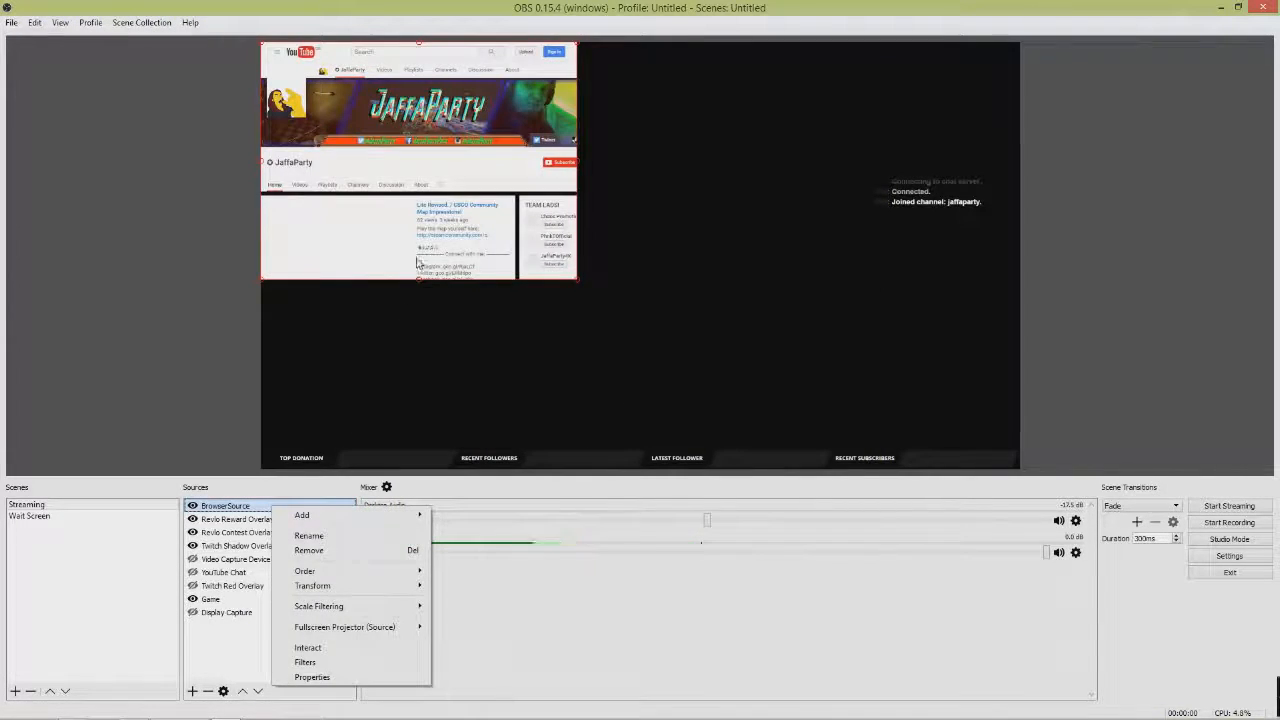
{"action": "left_click", "coordinate": [405, 243]}
{"action": "left_click_drag", "start_coordinate": [580, 280], "coordinate": [756, 412]}
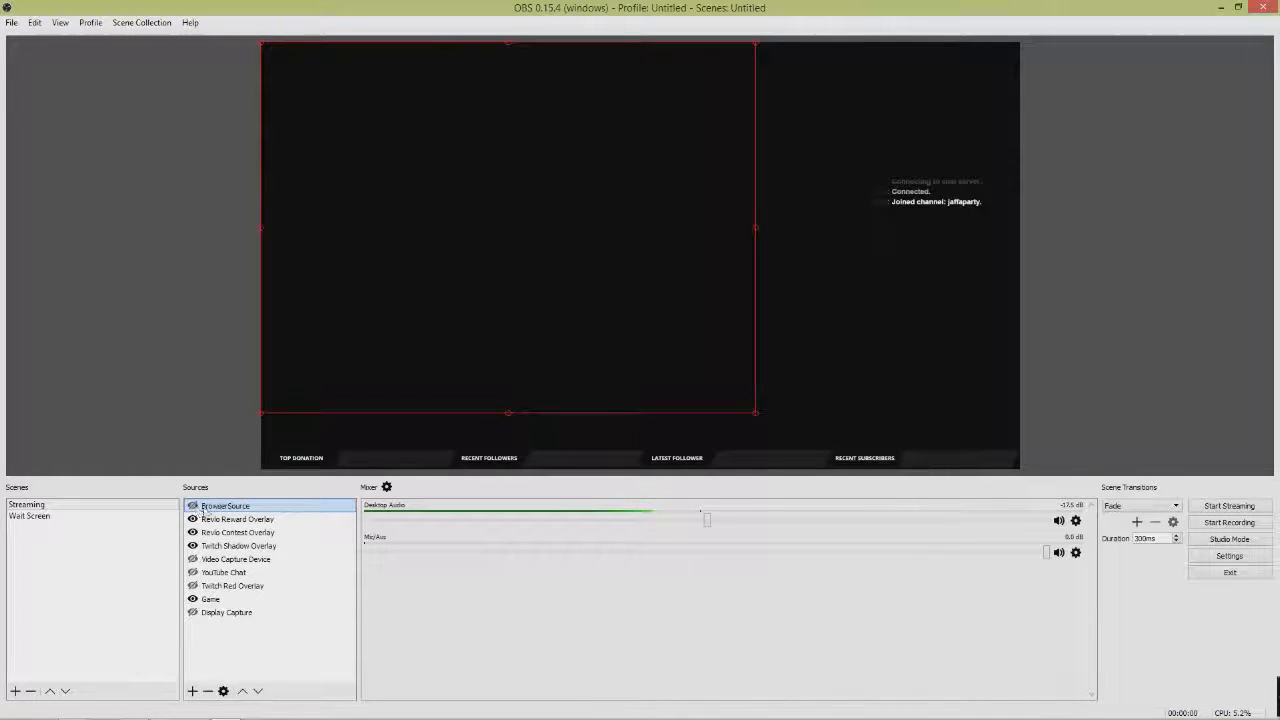
Hide the YouTube browser source and delete it from the Streaming scene
{"action": "left_click", "coordinate": [193, 505]}
{"action": "left_click", "coordinate": [207, 691]}
{"action": "left_click", "coordinate": [663, 383]}
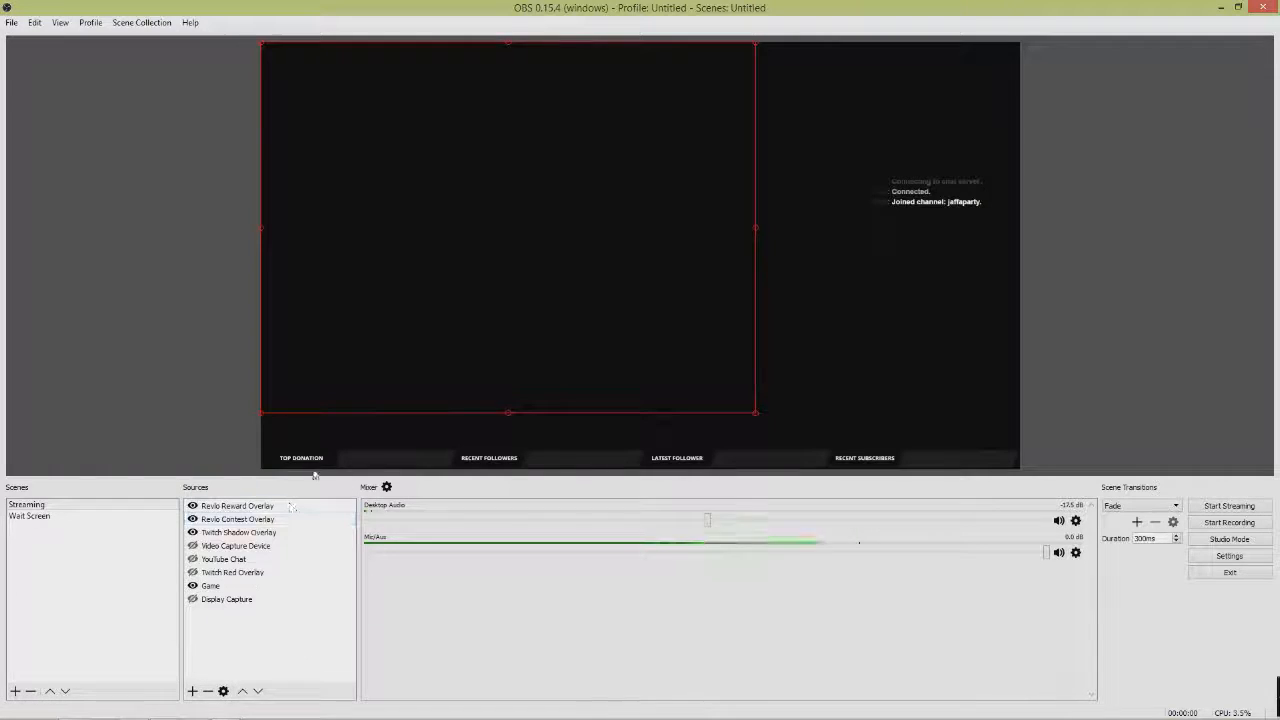
Look through the Streaming scene's overlay, video capture and game sources, and open the Revlo Contest Overlay's properties
{"action": "left_click", "coordinate": [233, 507]}
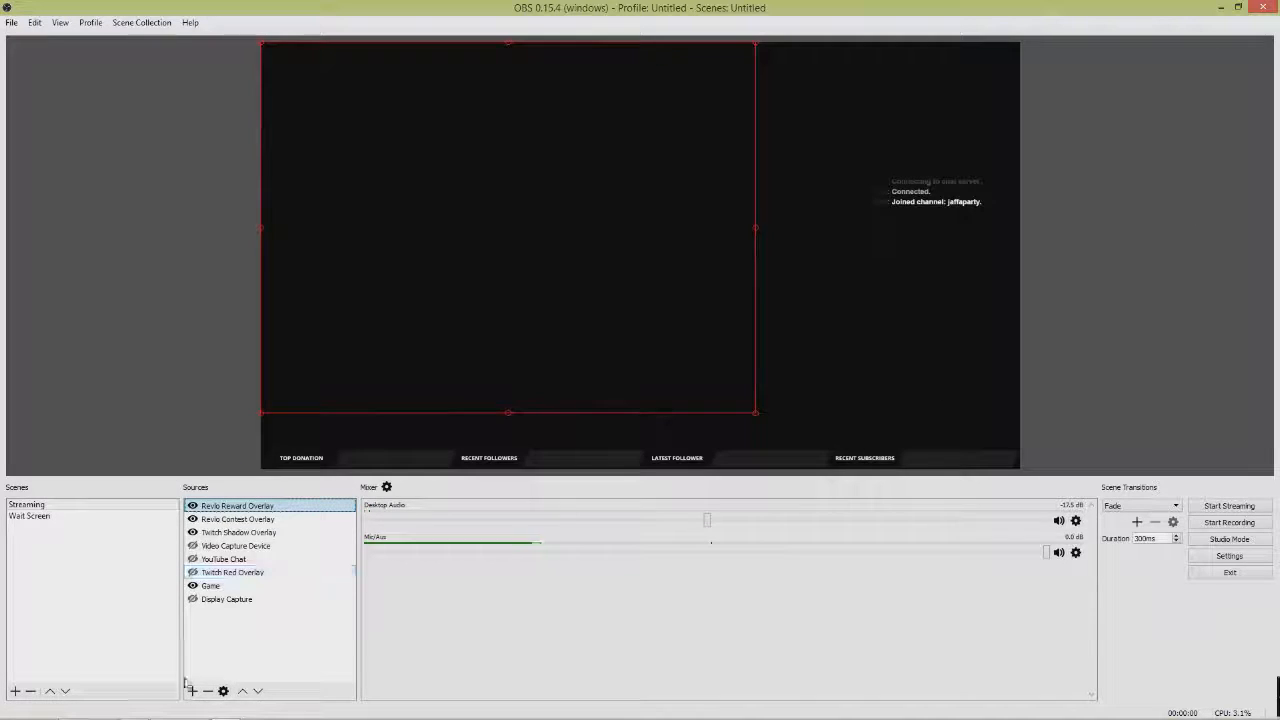
{"action": "left_click", "coordinate": [222, 533]}
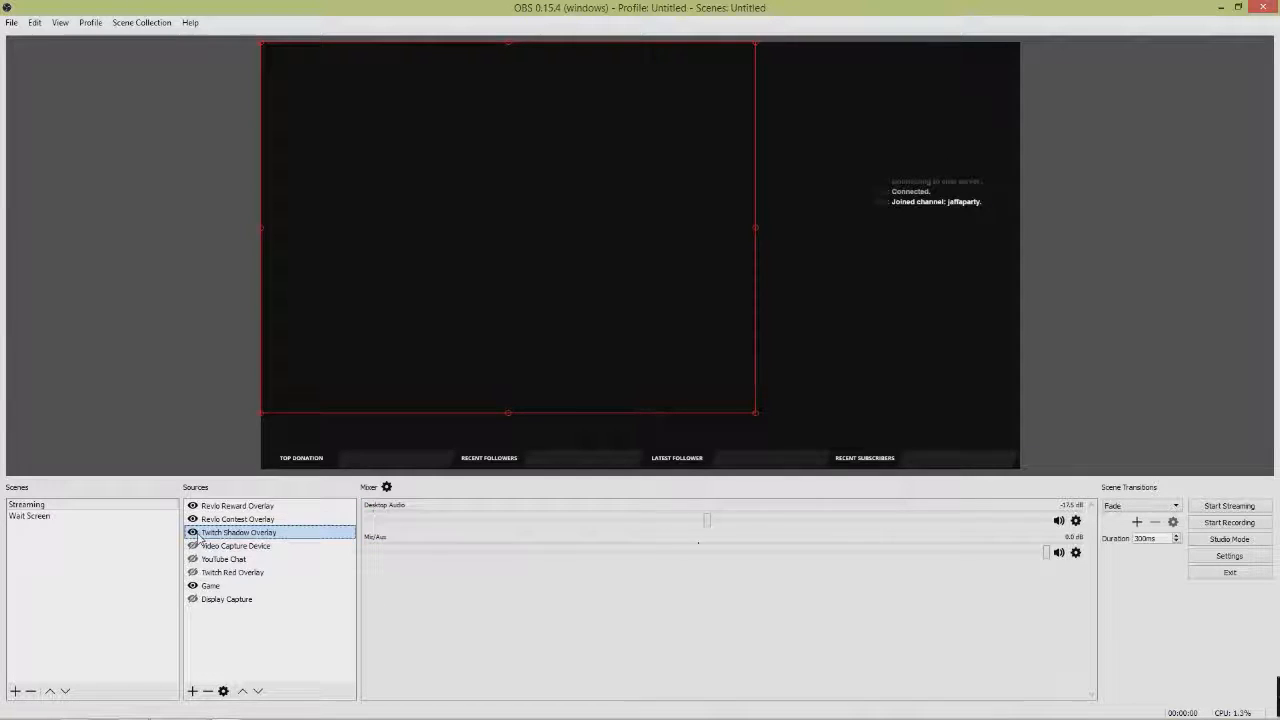
{"action": "left_click", "coordinate": [221, 556]}
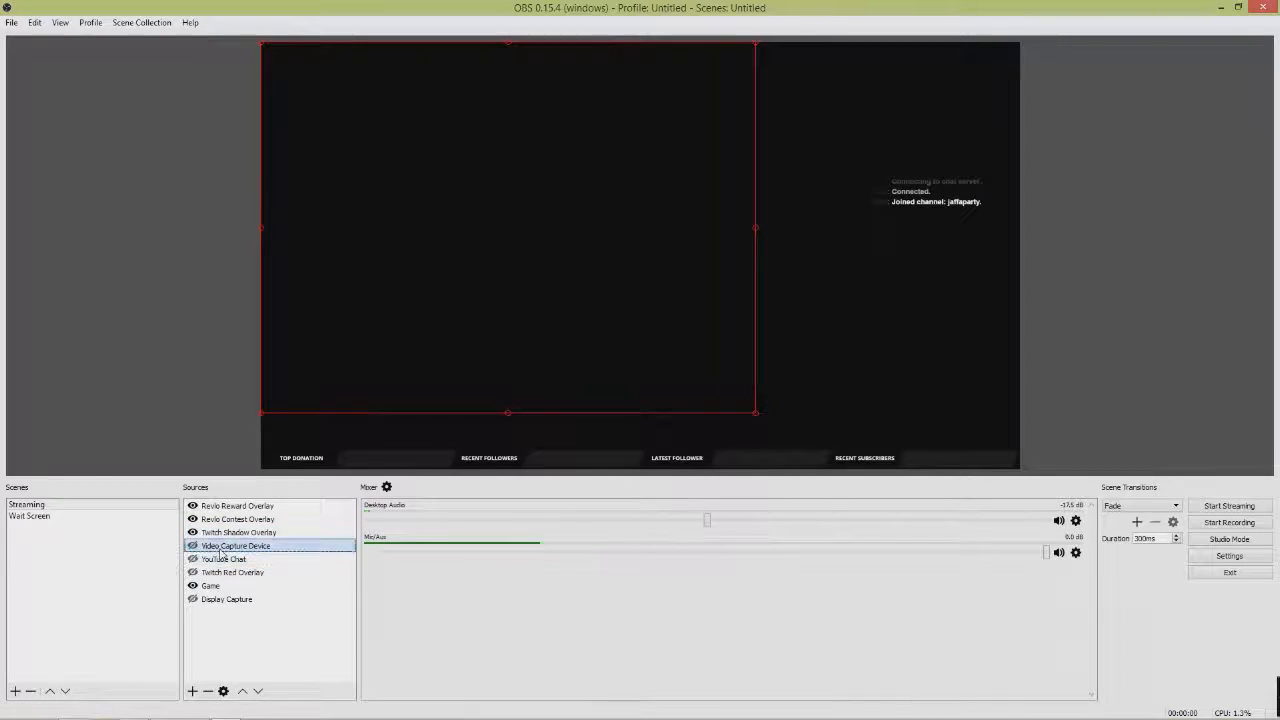
{"action": "left_click", "coordinate": [212, 585]}
{"action": "left_click", "coordinate": [193, 586]}
{"action": "left_click", "coordinate": [193, 587]}
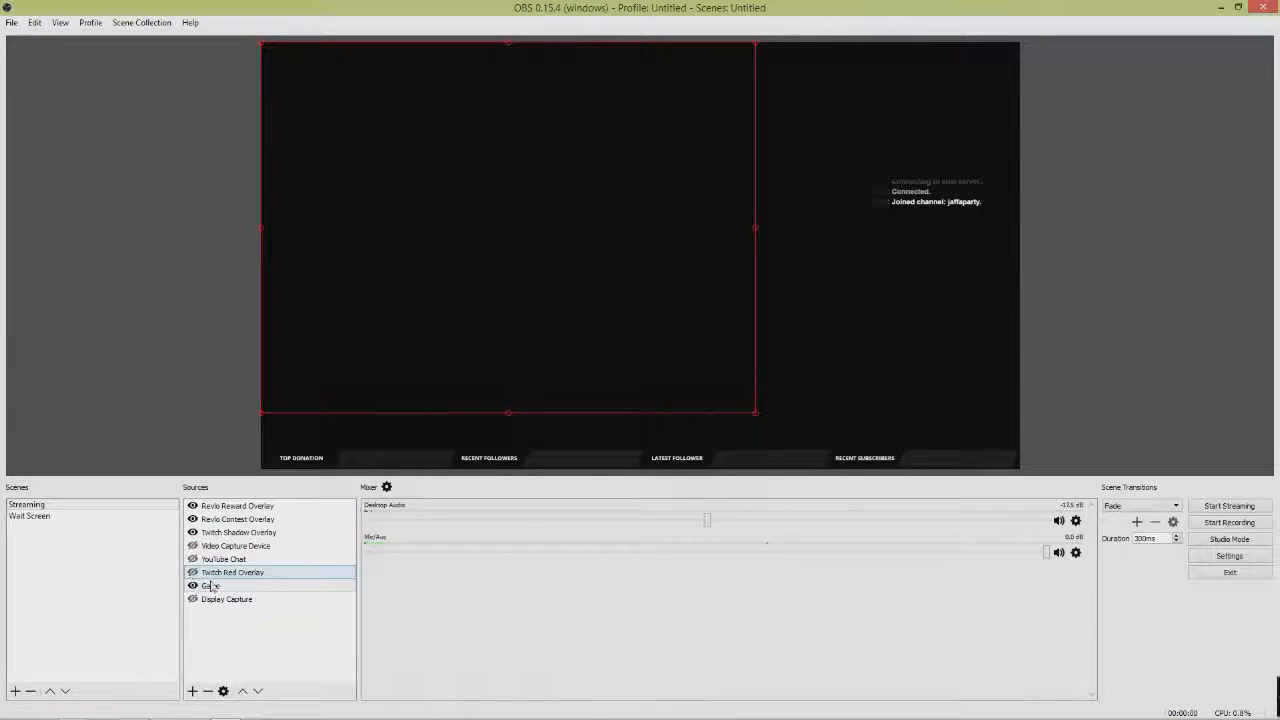
{"action": "double_click", "coordinate": [237, 519]}
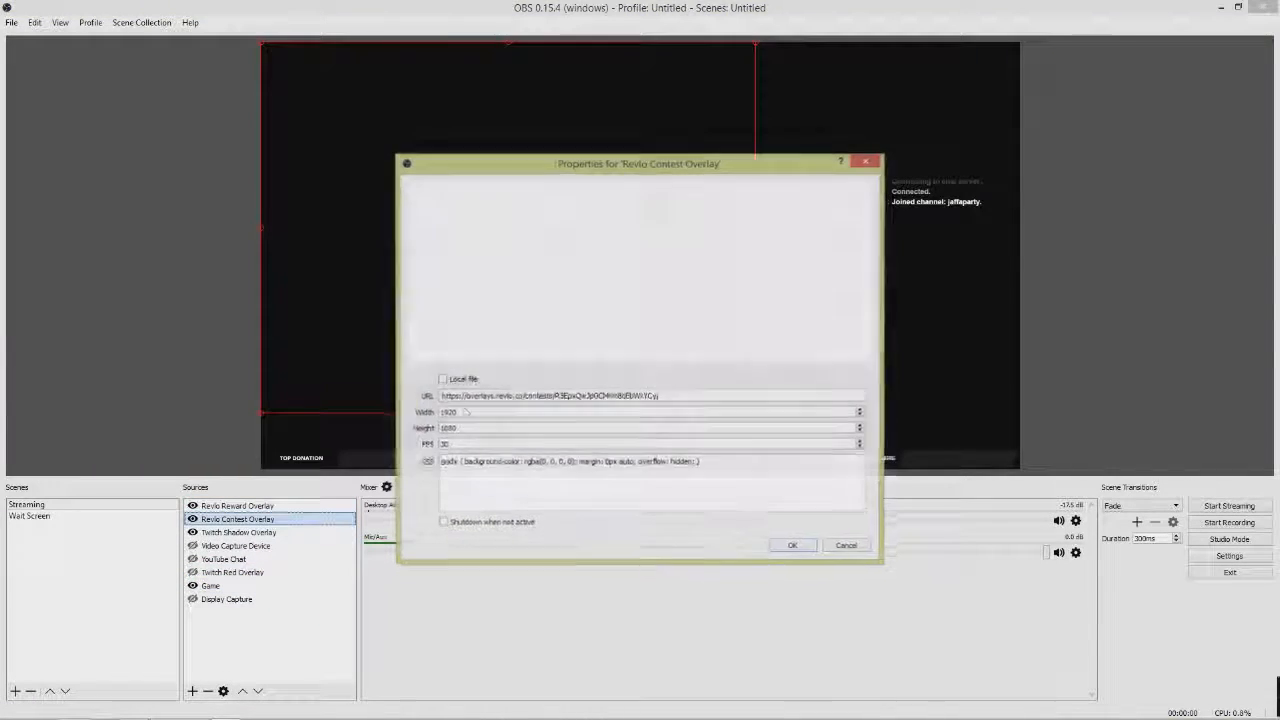